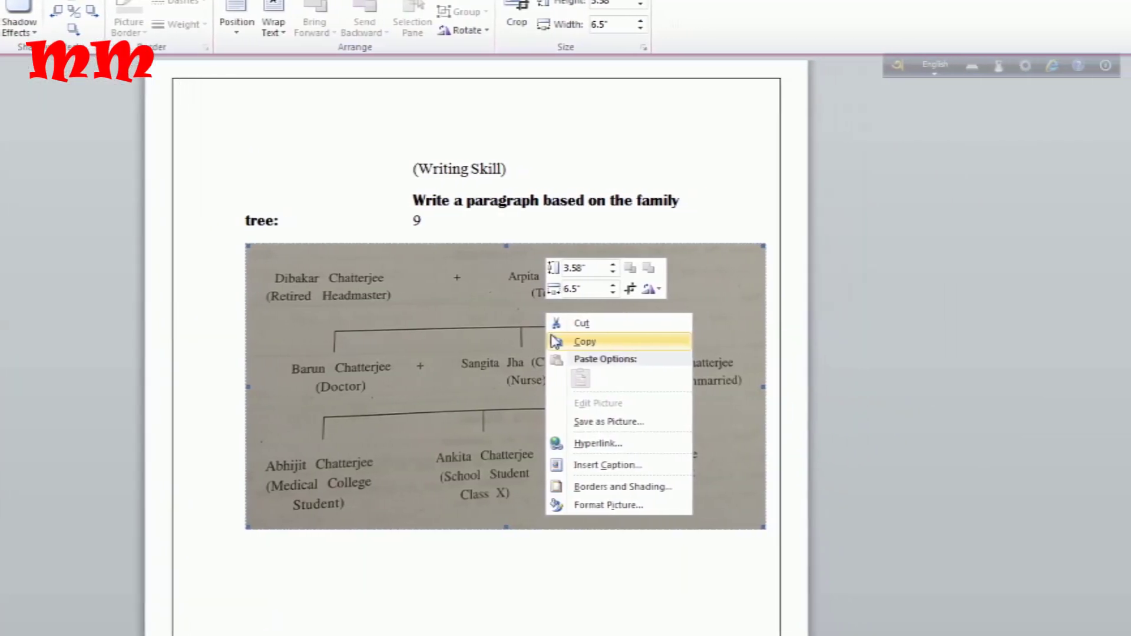
- Close the picture's right-click menu by clicking elsewhere on the page
click(635, 341)
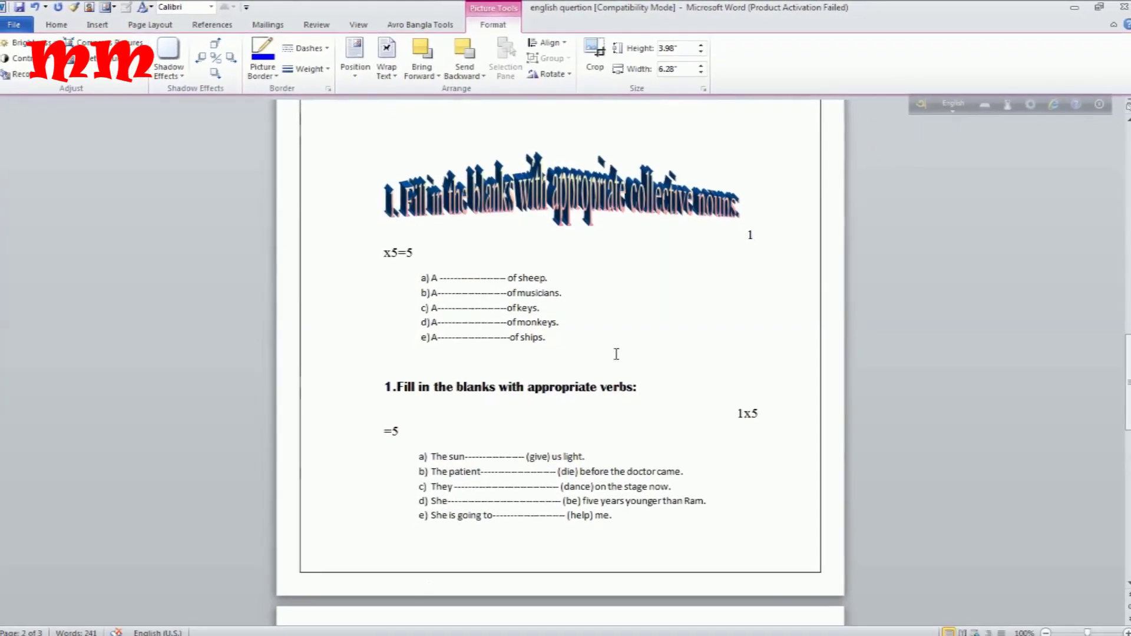
- Scroll up in the new blank Document1 showing the Office Activation Wizard
scroll(613, 353, up, 2)
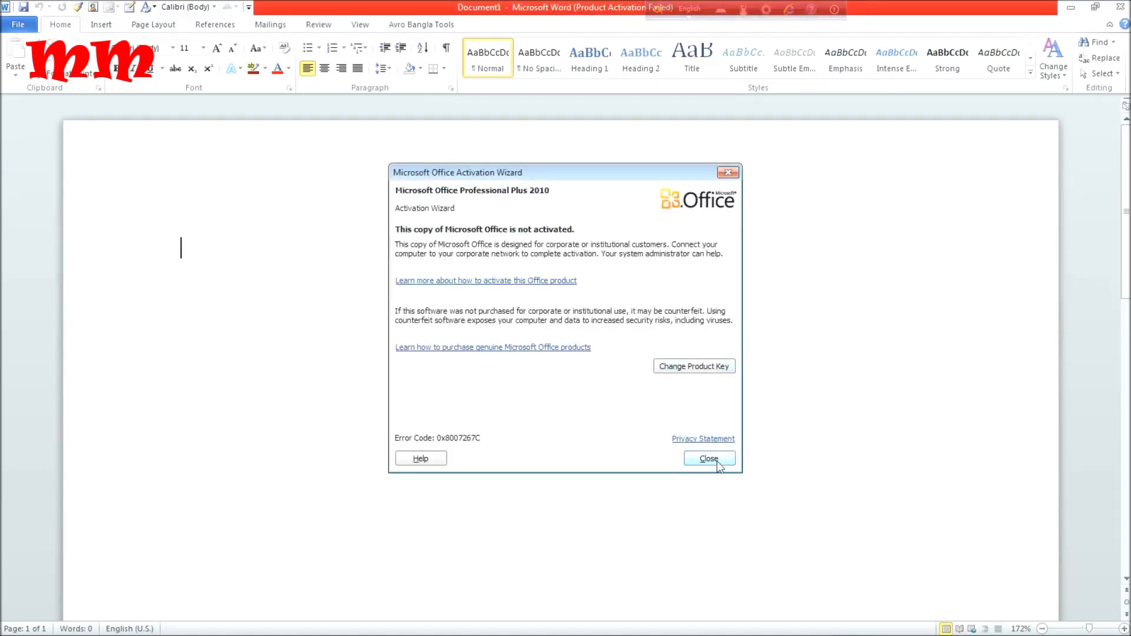
- Check the Avro keyboard layouts, move the language bar aside, and close the Activation Wizard
click(689, 18)
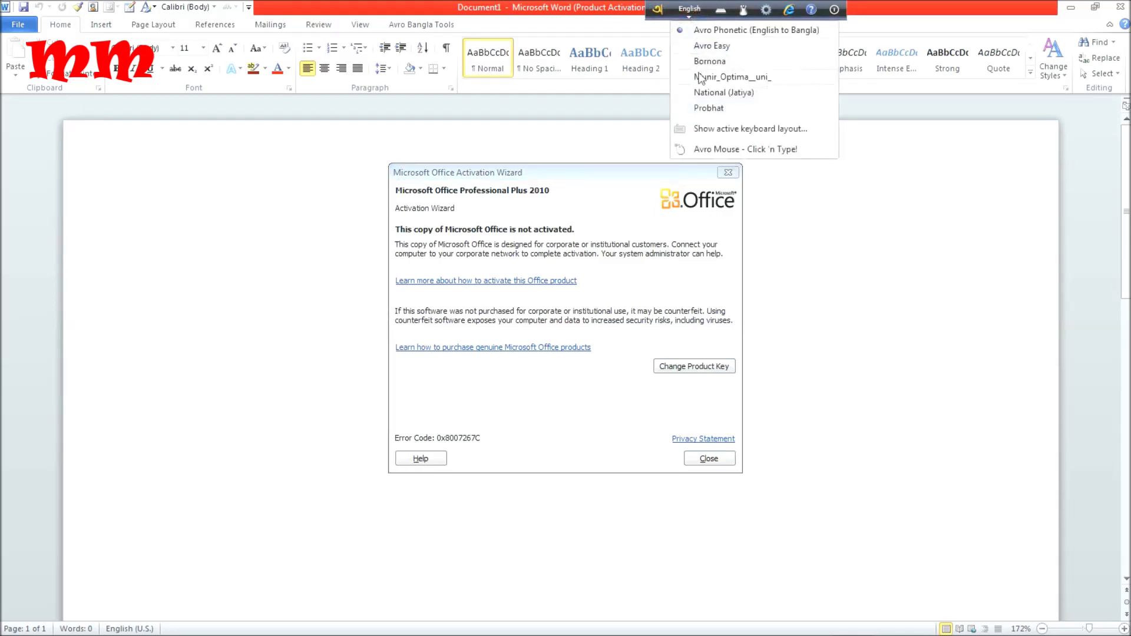
click(906, 8)
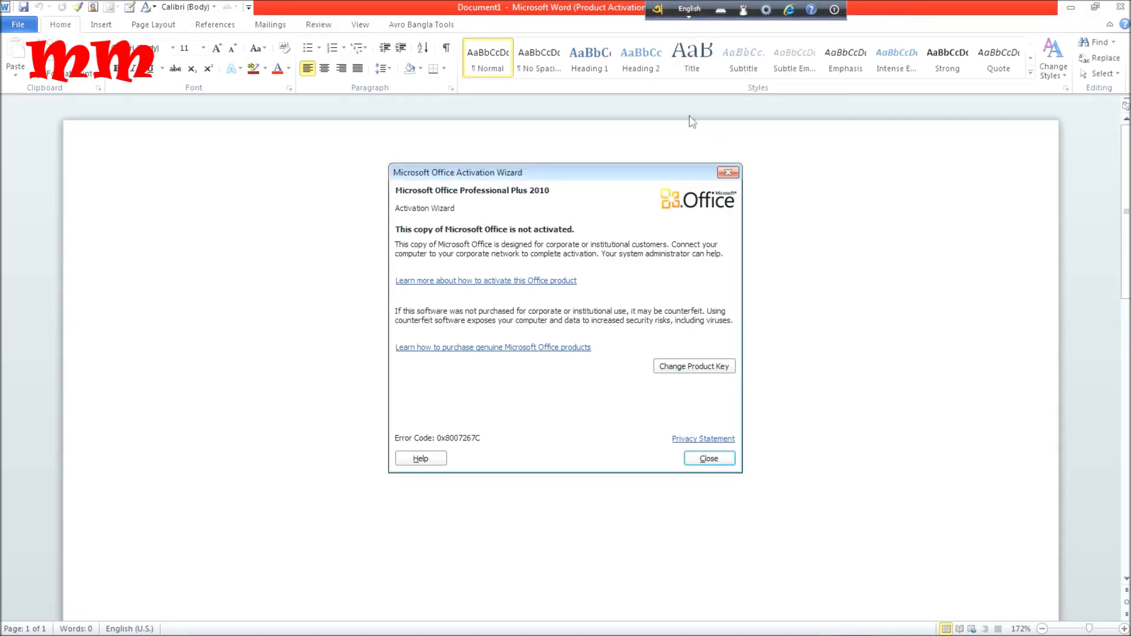
mouse_move(661, 8)
mouse_down()
mouse_move(977, 6)
mouse_move(12, 106)
mouse_up()
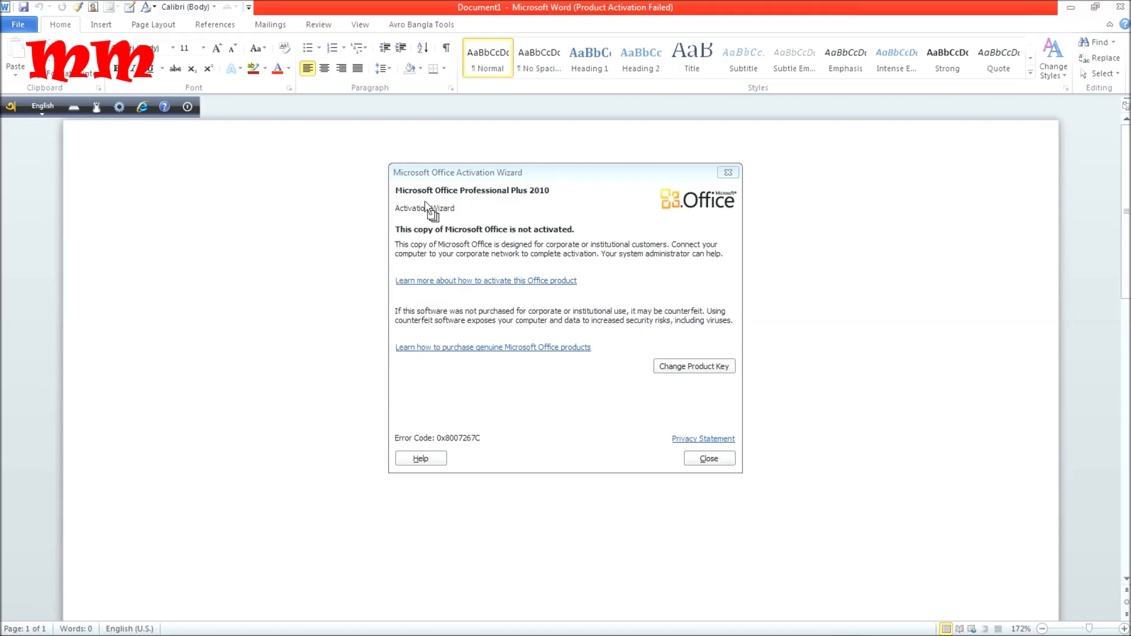
click(710, 460)
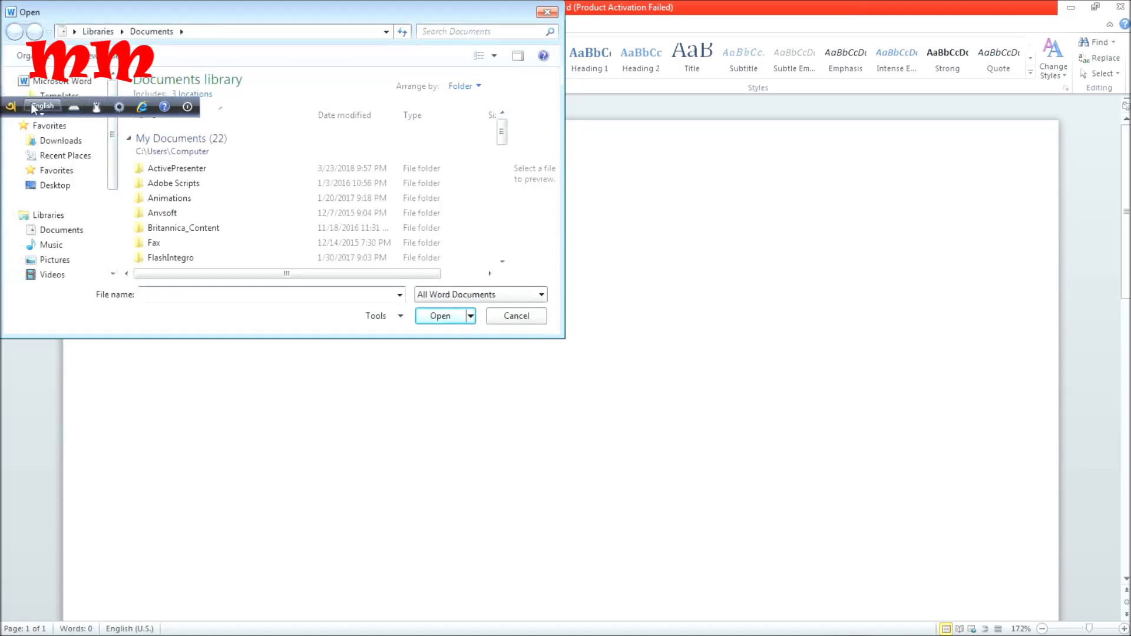
- Open the 'english quertion' document from the Desktop folder
mouse_move(19, 110)
mouse_down()
mouse_move(934, 89)
mouse_move(921, 100)
mouse_up()
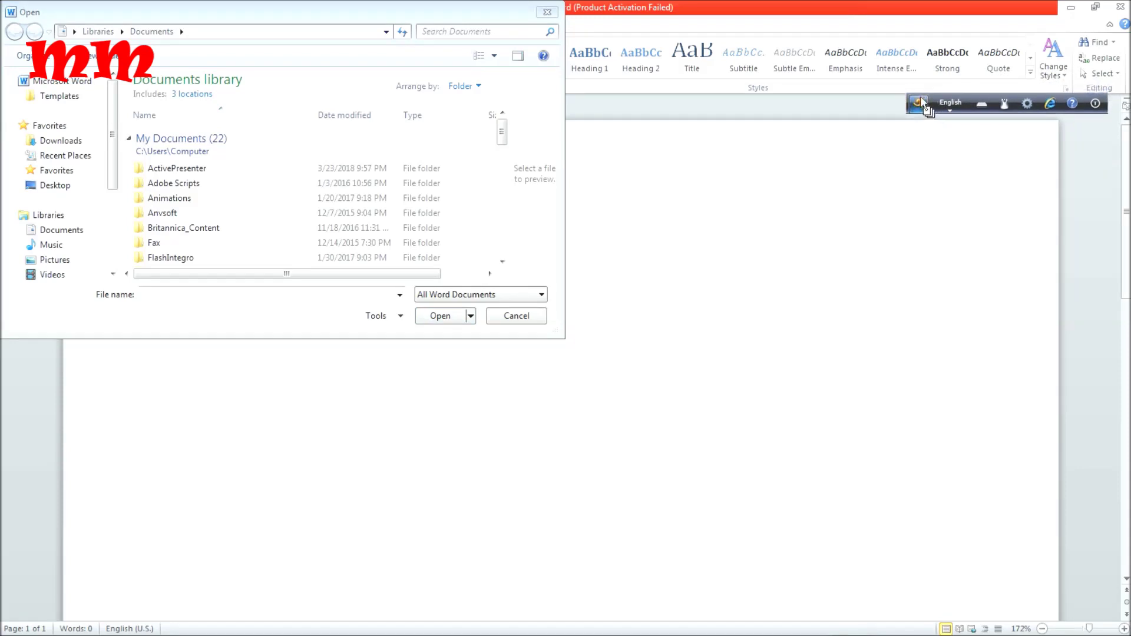
click(86, 186)
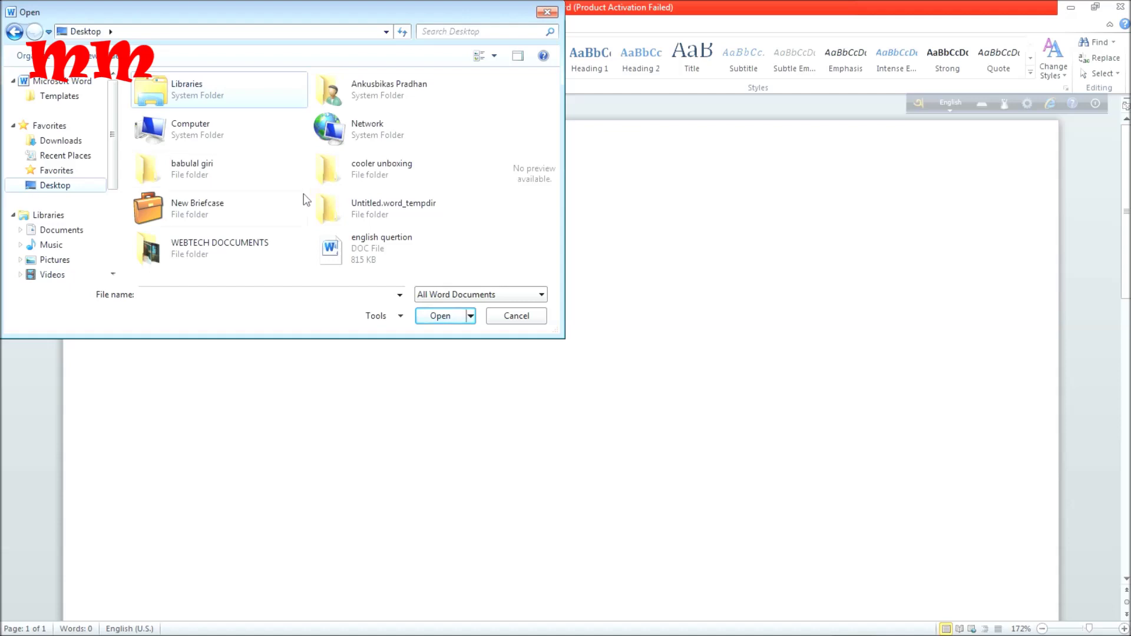
scroll(294, 185, down, 3)
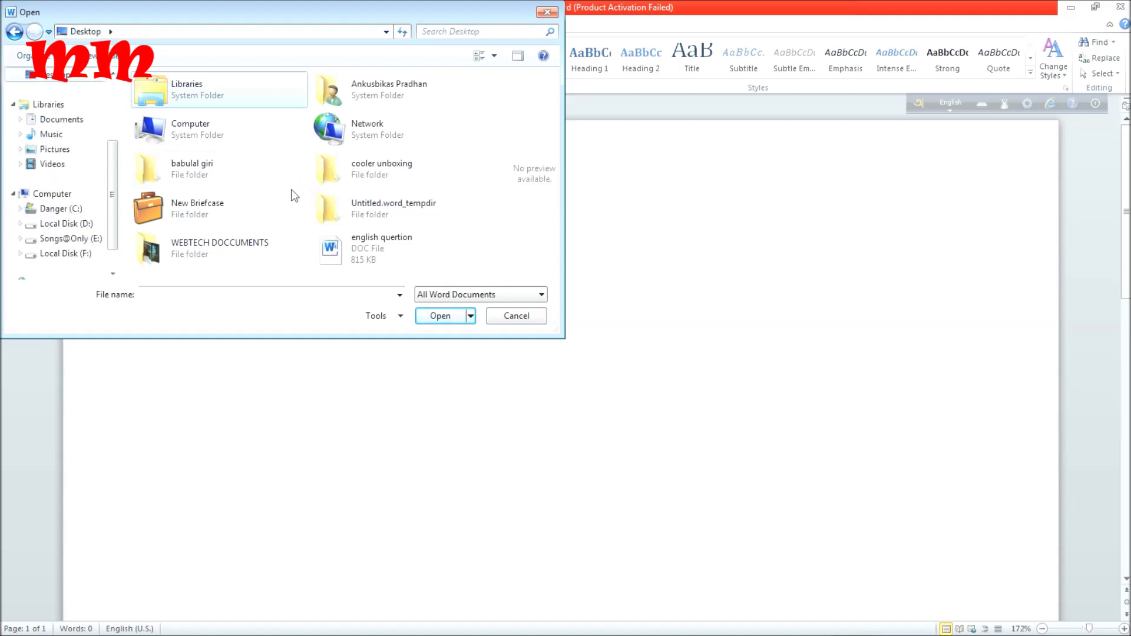
scroll(293, 194, down, 1)
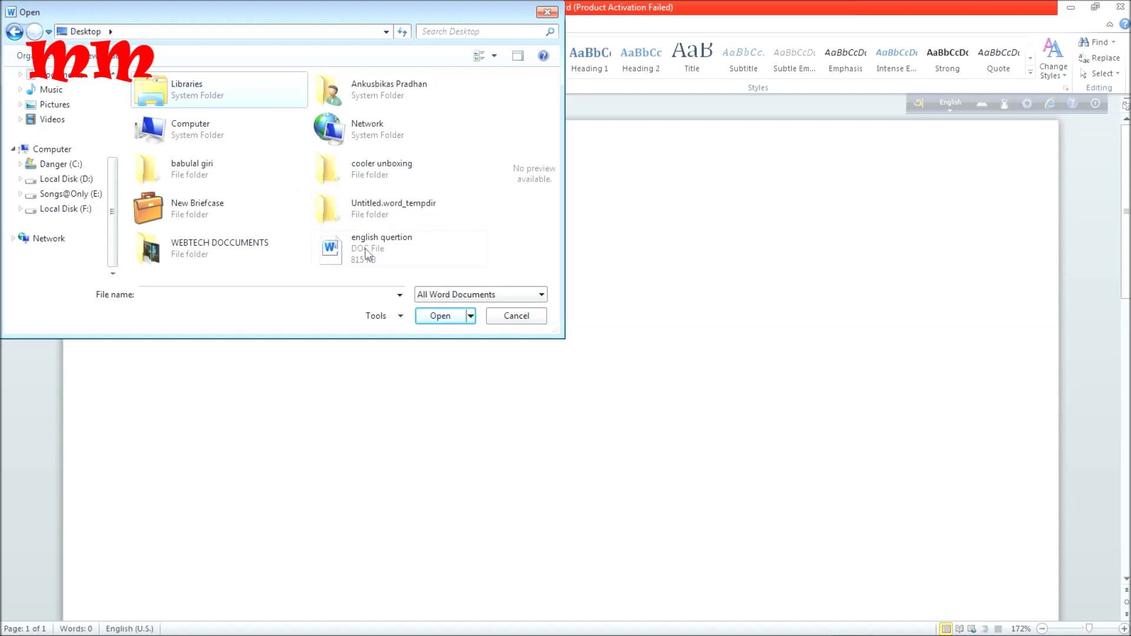
click(339, 248)
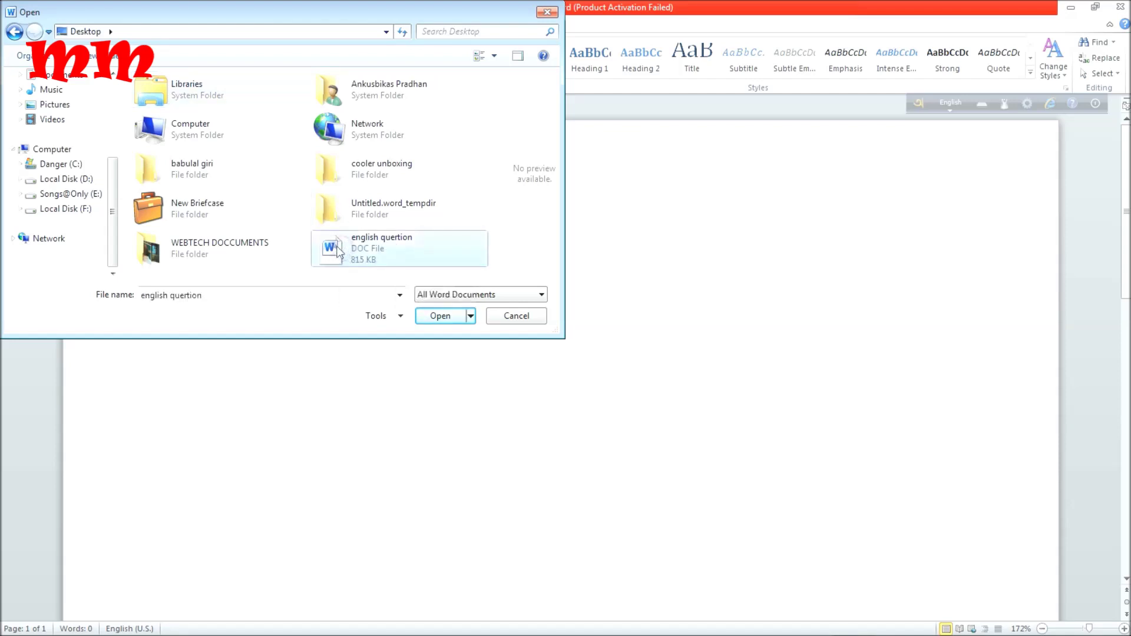
click(458, 323)
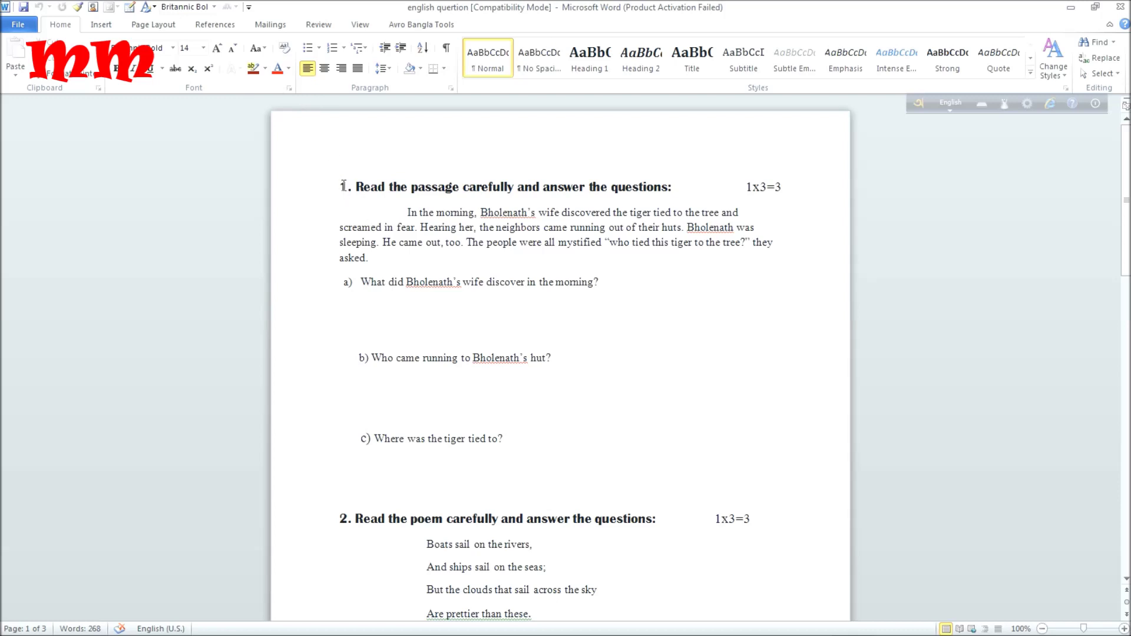
- Convert the reading-passage heading into a green 3D WordArt
drag(340, 186, 677, 187)
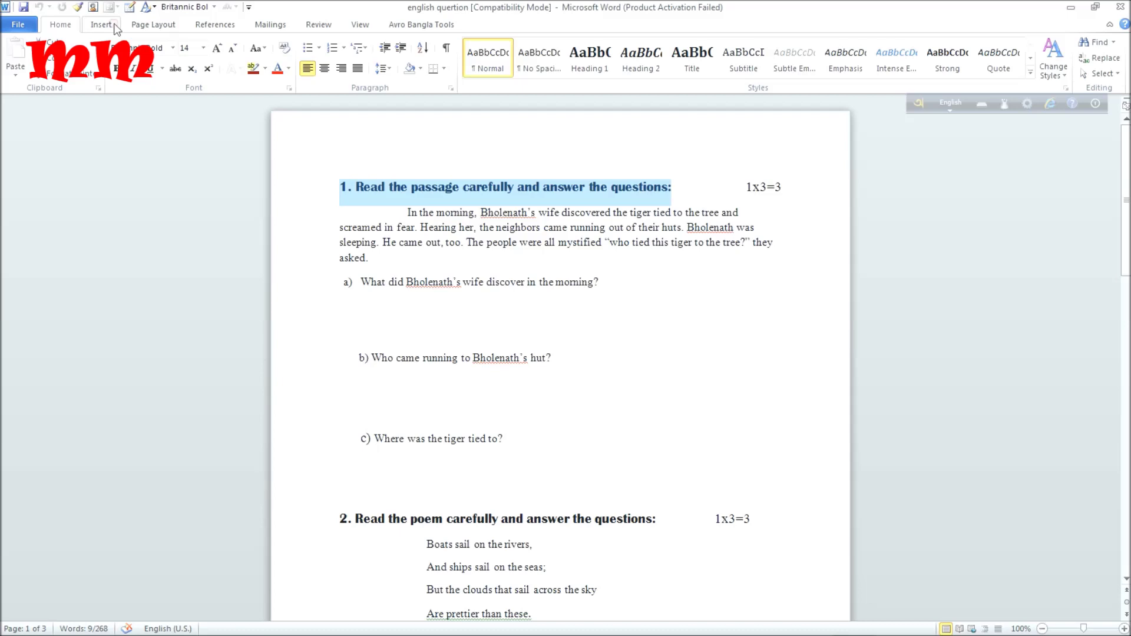
click(115, 25)
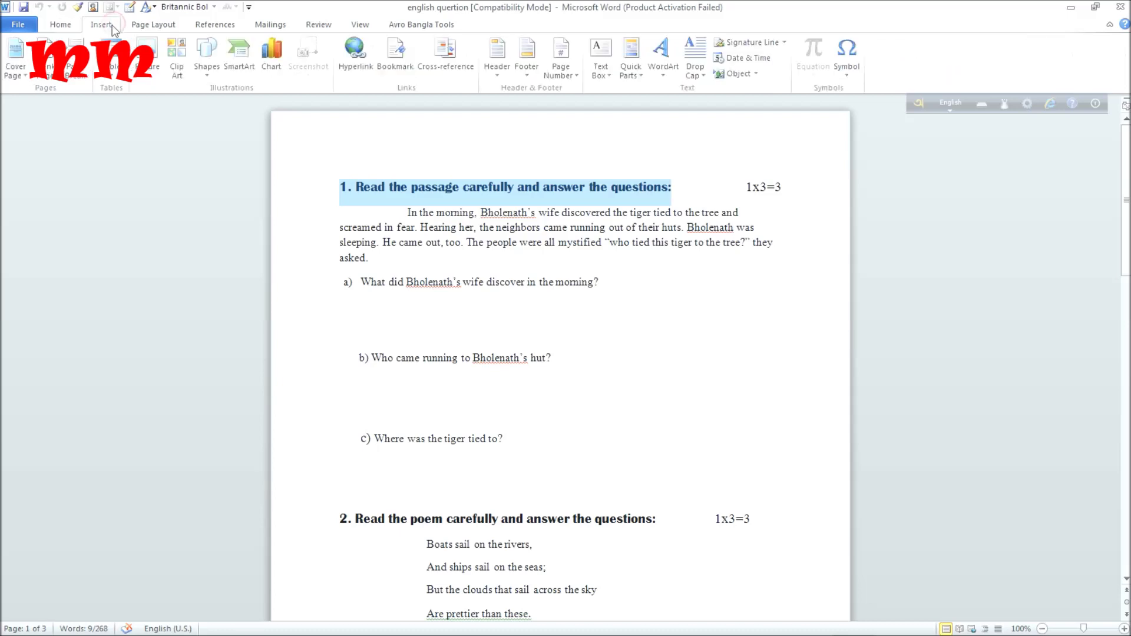
click(662, 74)
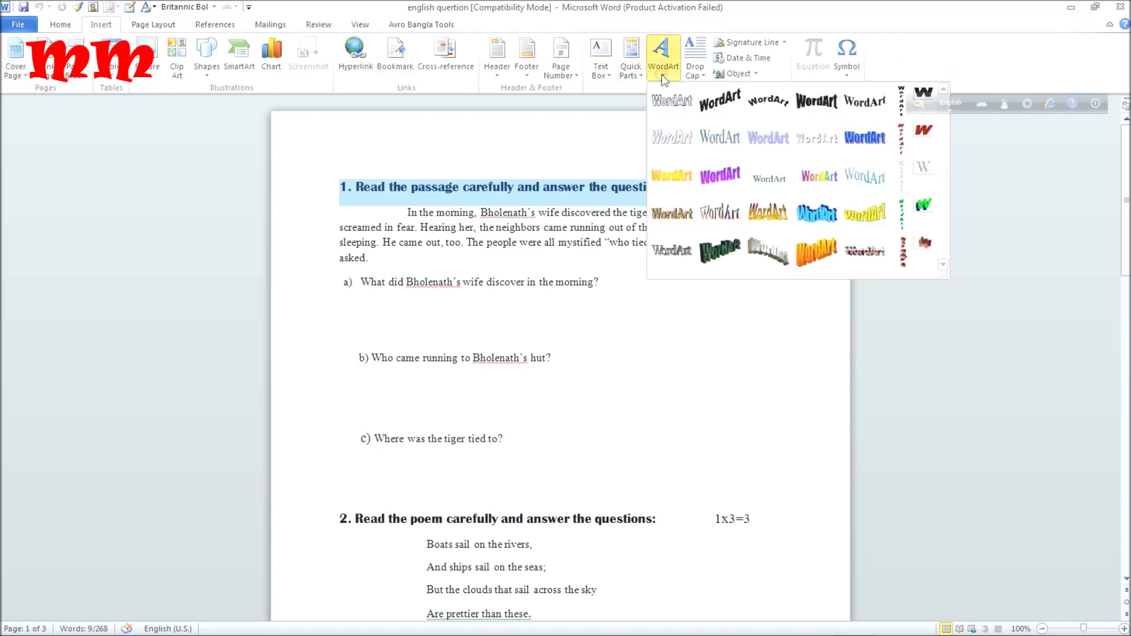
click(720, 252)
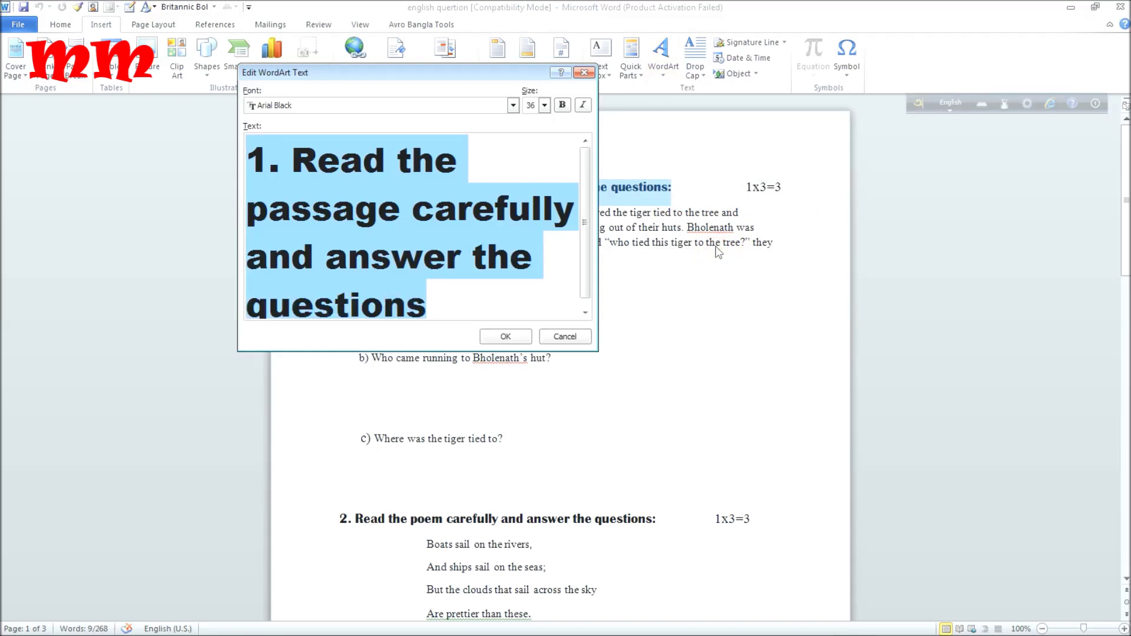
click(505, 336)
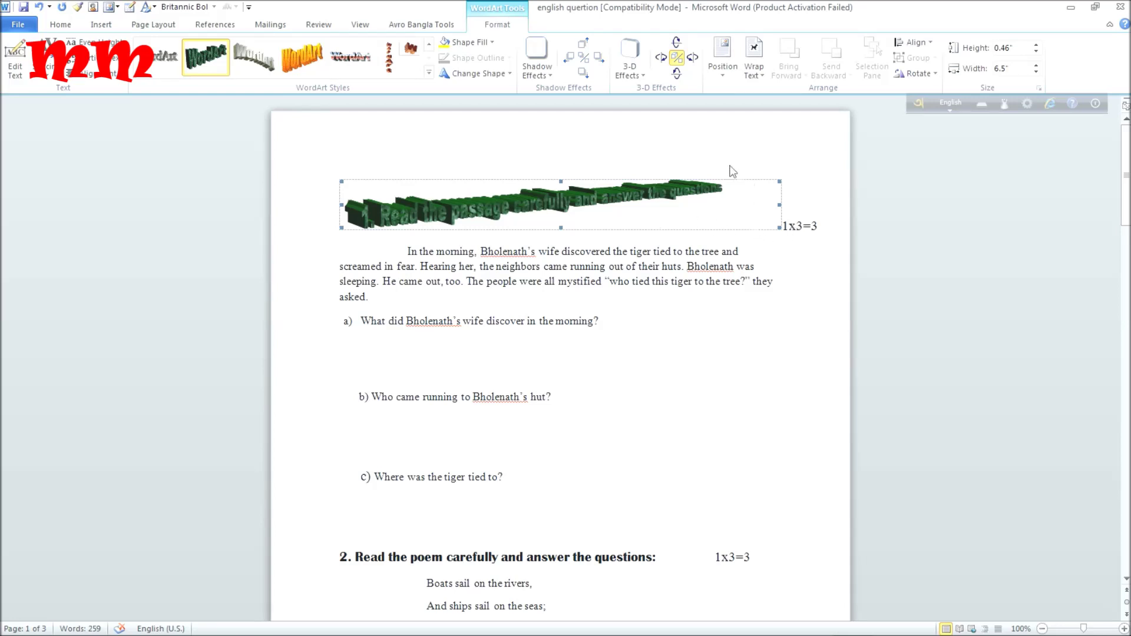
- Restyle that WordArt to the grey-red shaded style 29, then select the poem heading
click(303, 66)
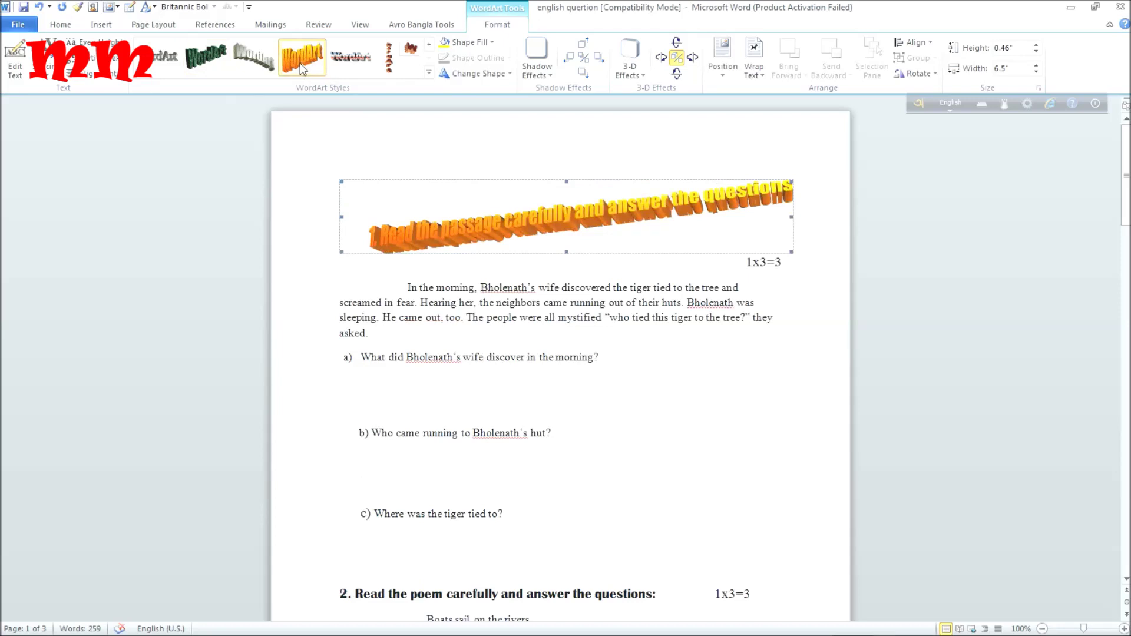
click(352, 66)
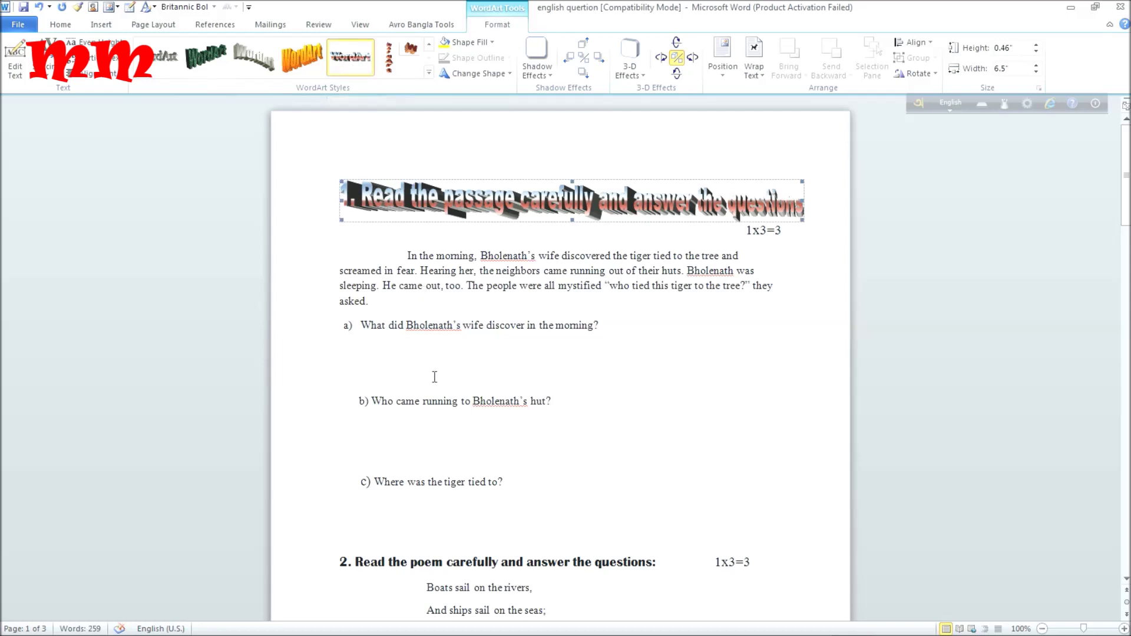
scroll(426, 492, down, 2)
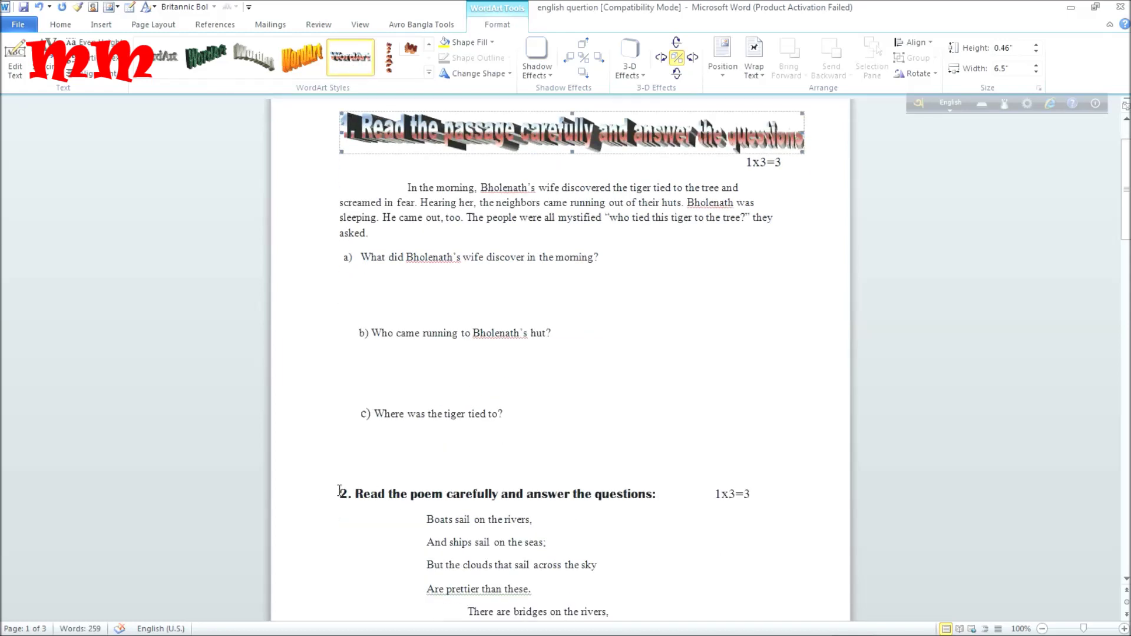
drag(339, 493, 655, 495)
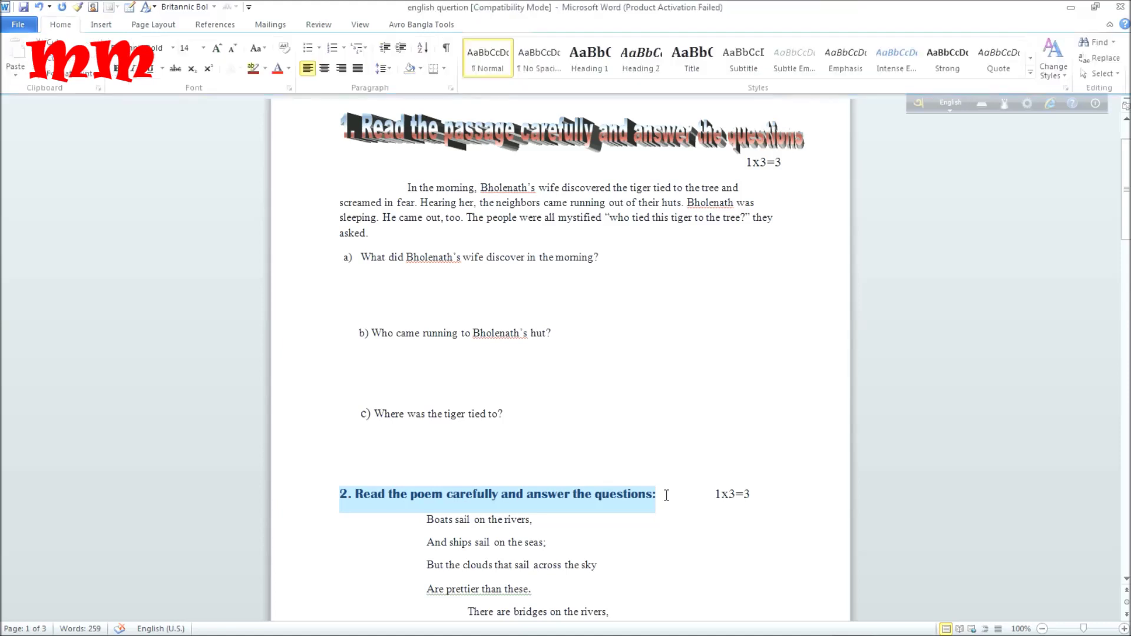
- Insert the selected poem heading as WordArt in the same grey shaded style 29
click(107, 26)
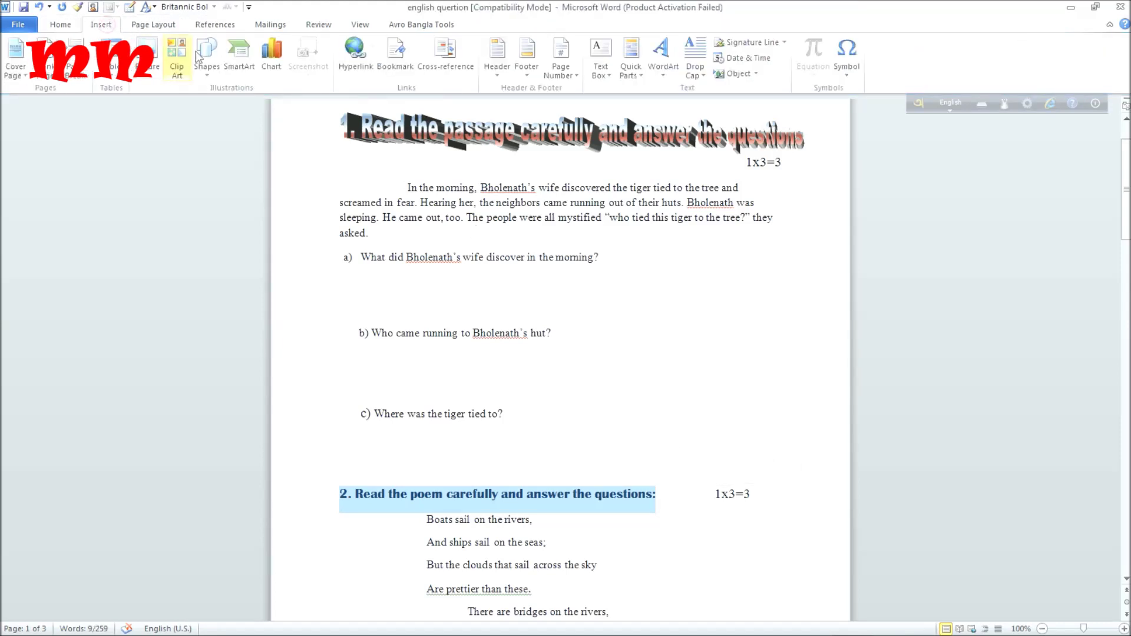
click(664, 77)
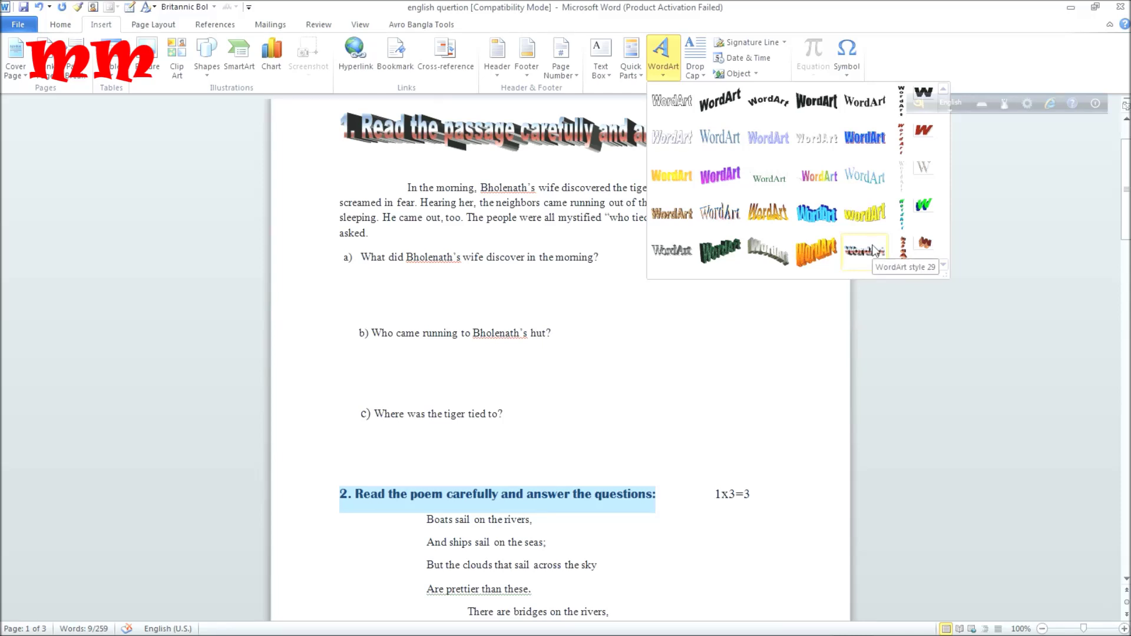
click(864, 251)
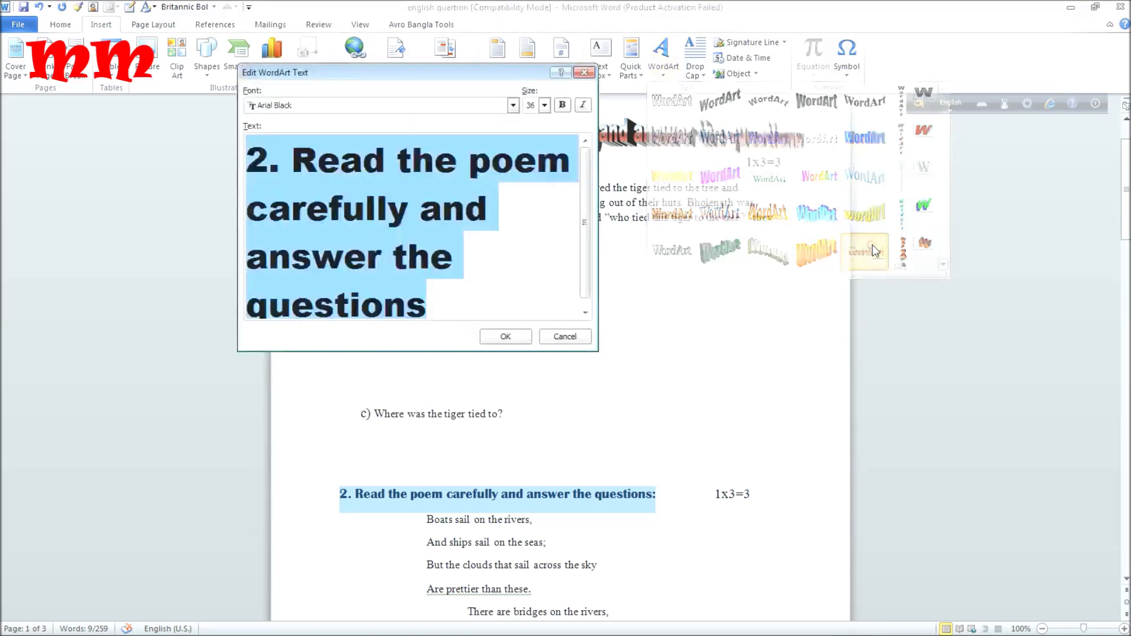
click(503, 341)
click(584, 426)
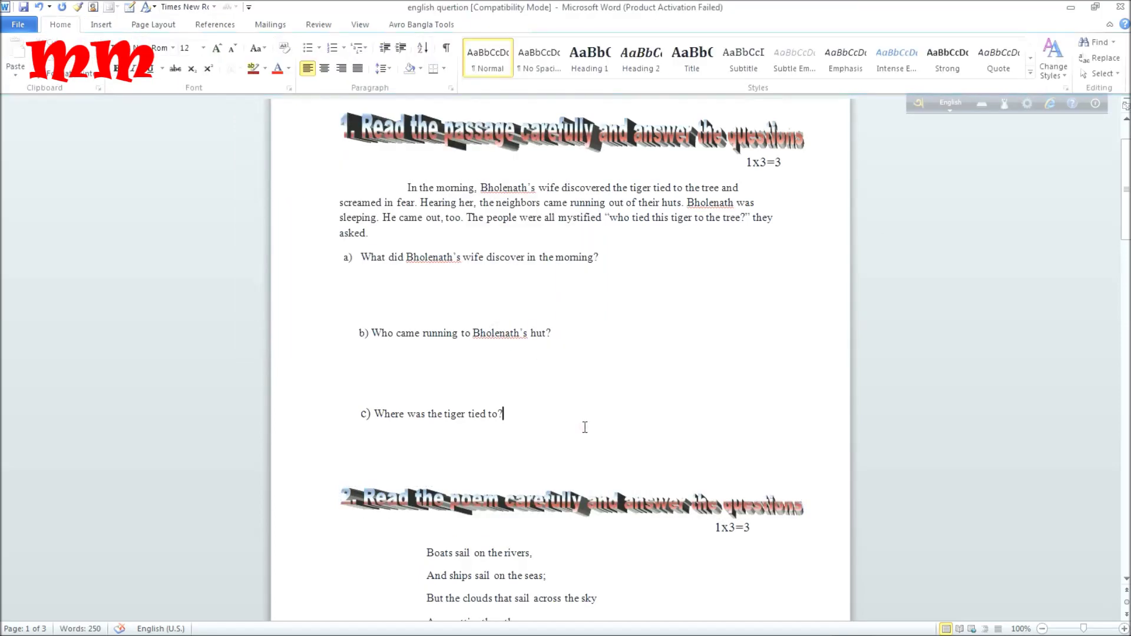
- Convert the collective-nouns heading into a blue shaded 3D WordArt
scroll(616, 396, down, 5)
scroll(616, 400, down, 2)
scroll(617, 406, down, 10)
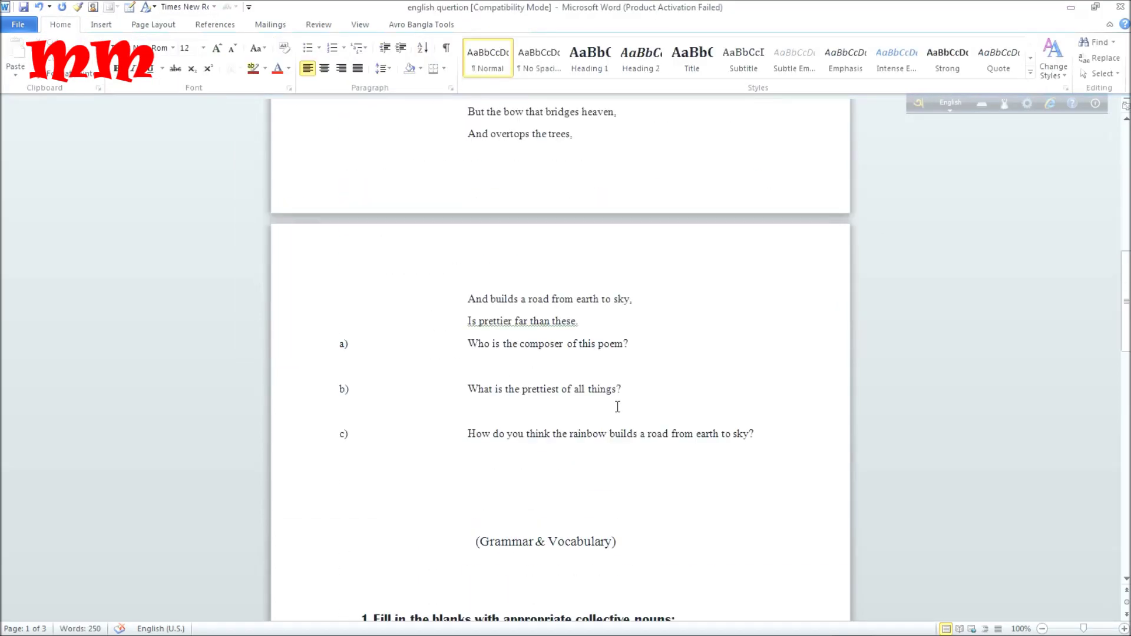
scroll(617, 407, down, 5)
drag(680, 445, 345, 463)
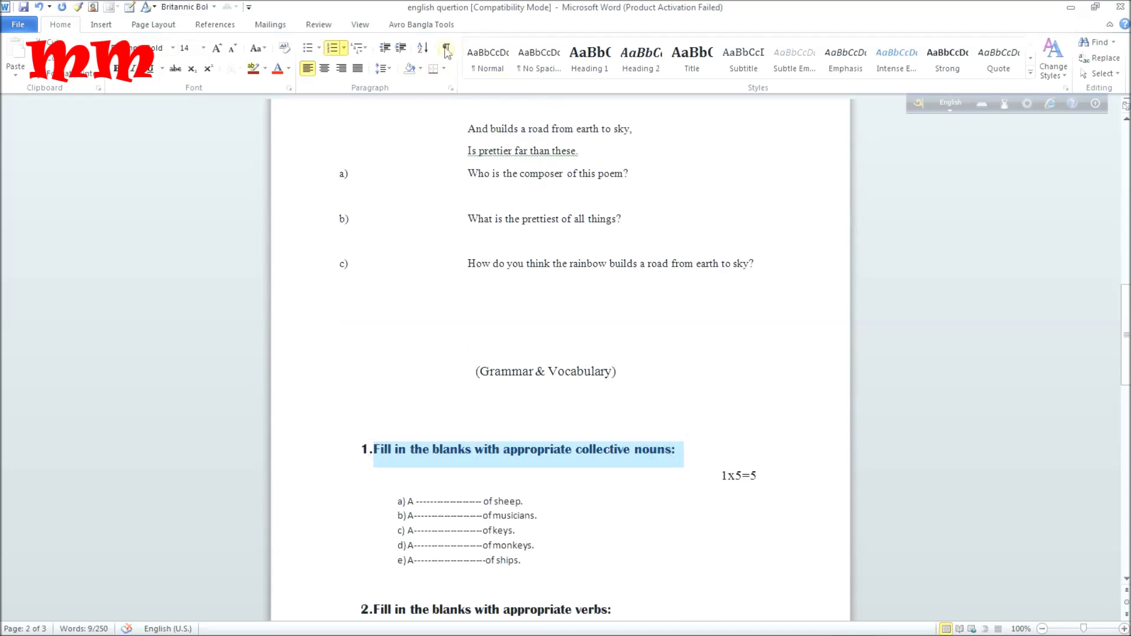
click(147, 25)
click(115, 28)
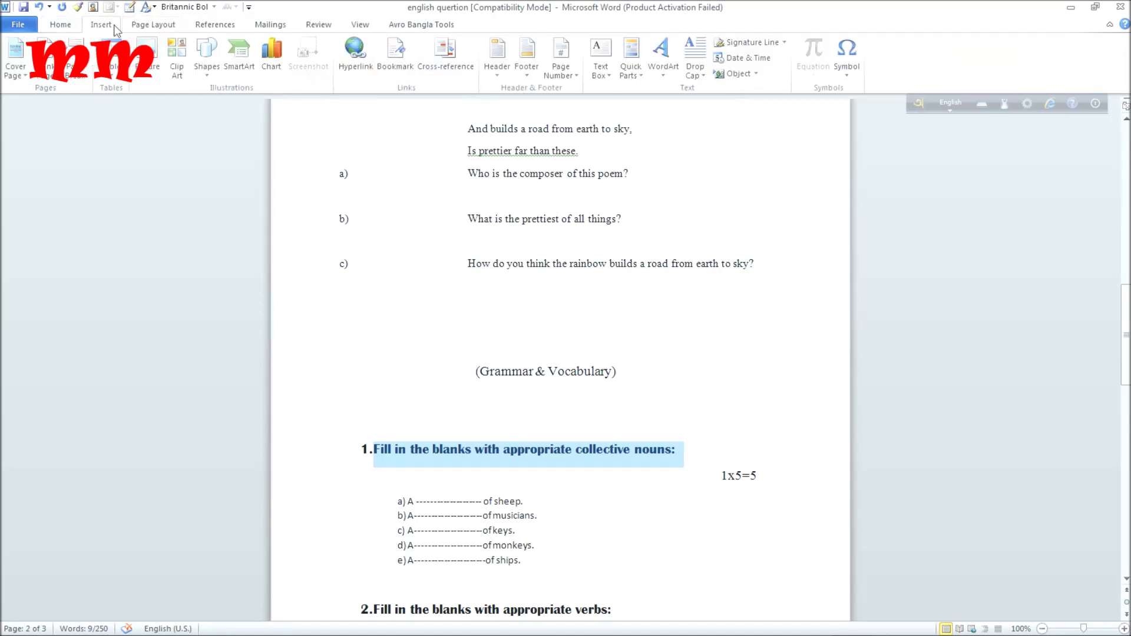
click(659, 76)
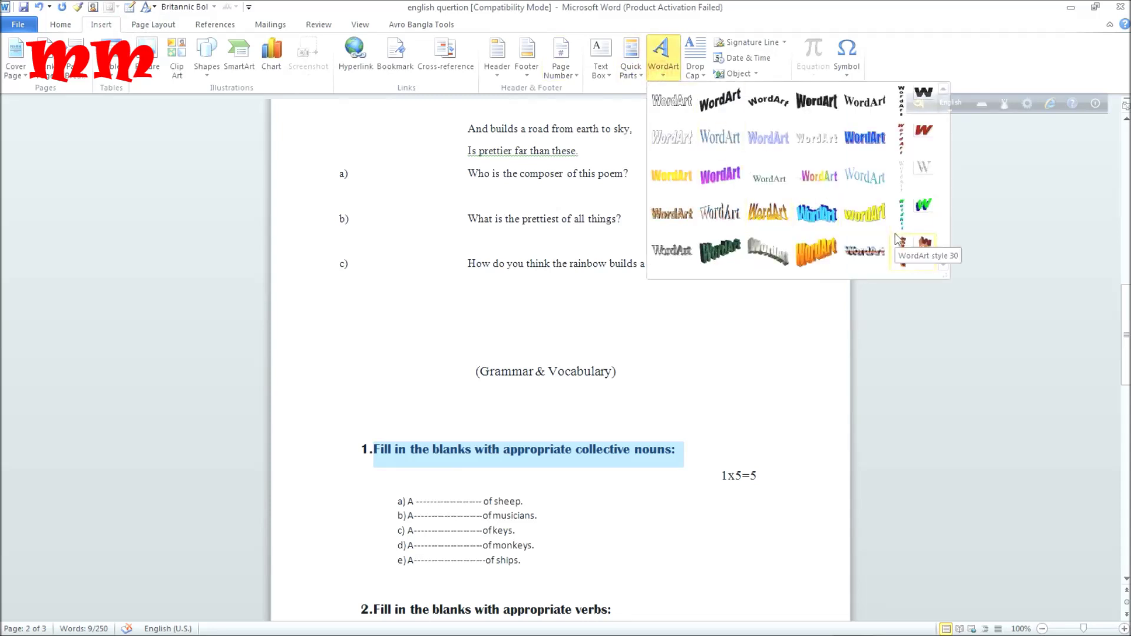
click(734, 210)
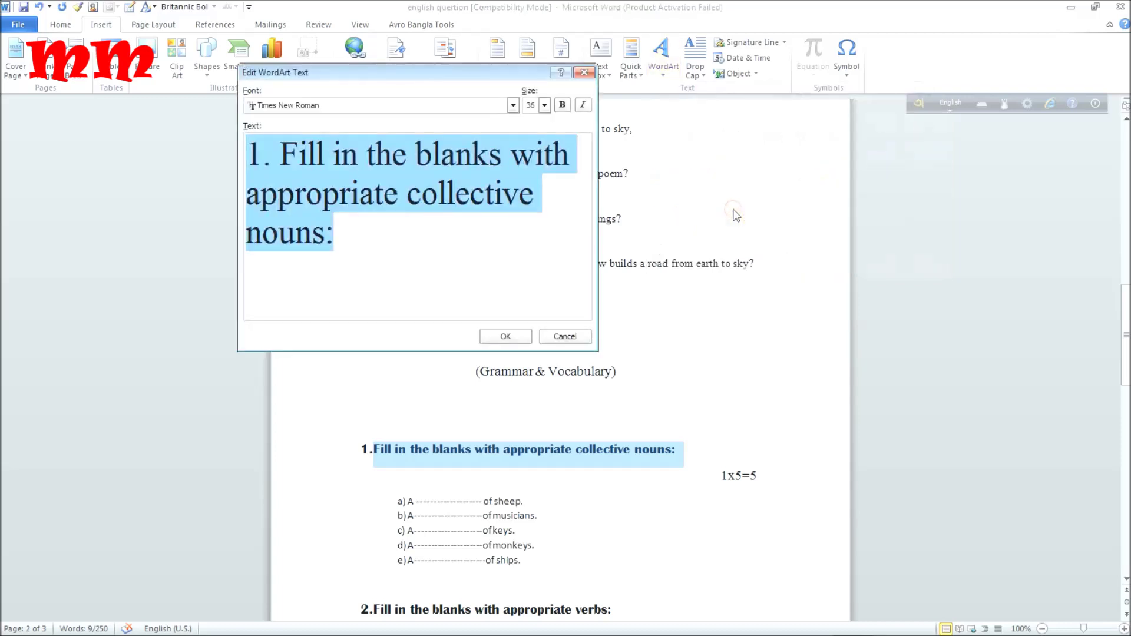
click(509, 336)
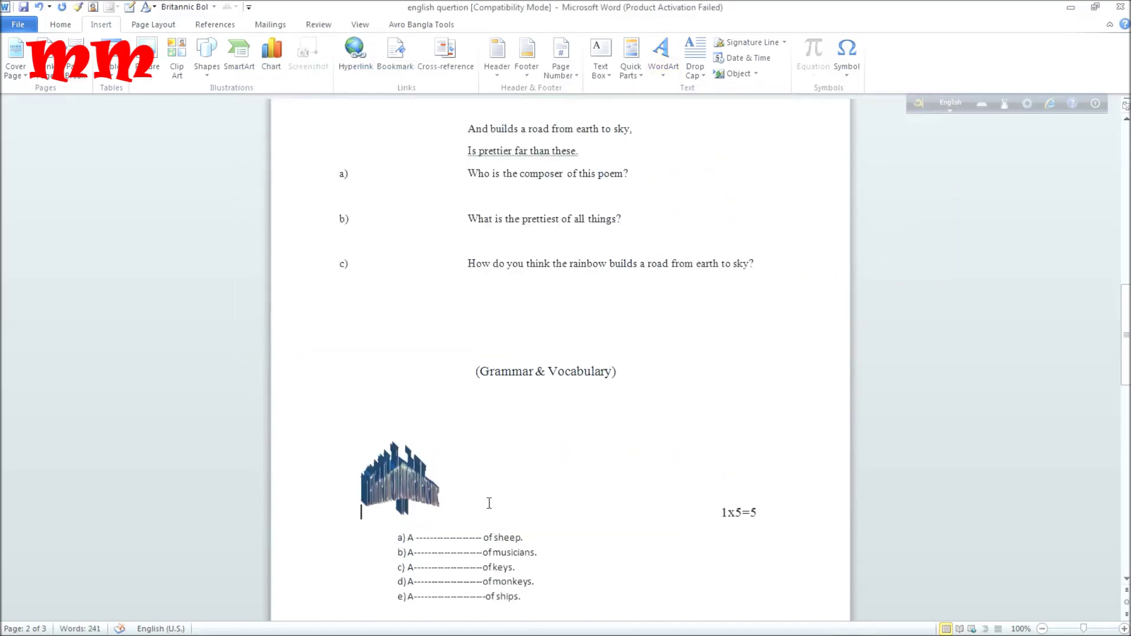
- Stretch the collective-nouns WordArt wider so it spans the line
click(433, 501)
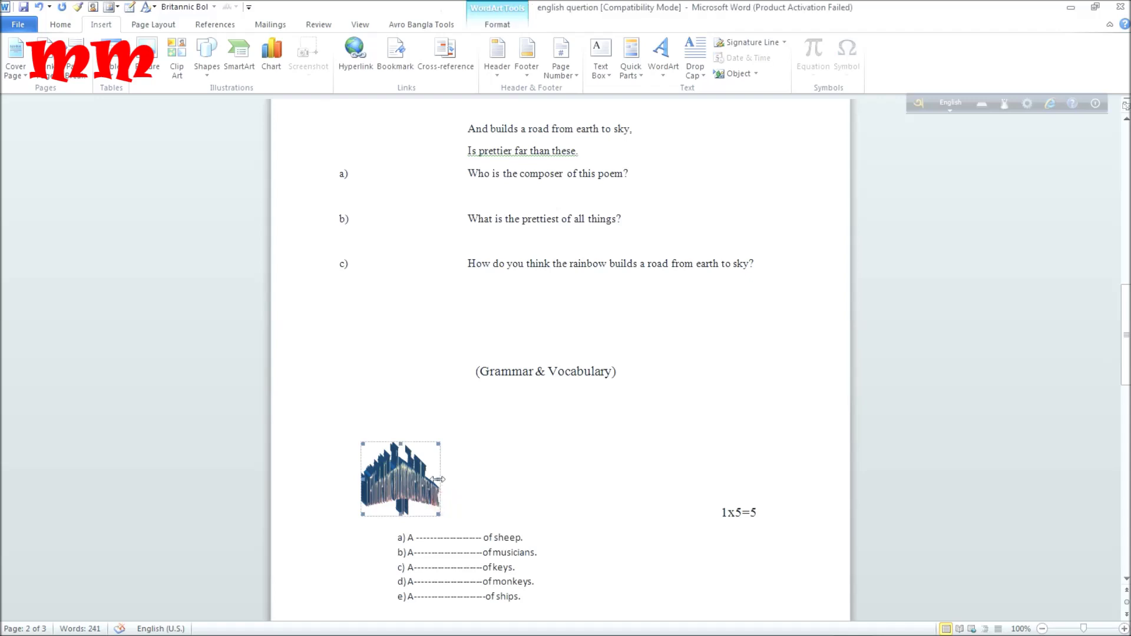
drag(438, 479, 711, 496)
drag(711, 496, 714, 497)
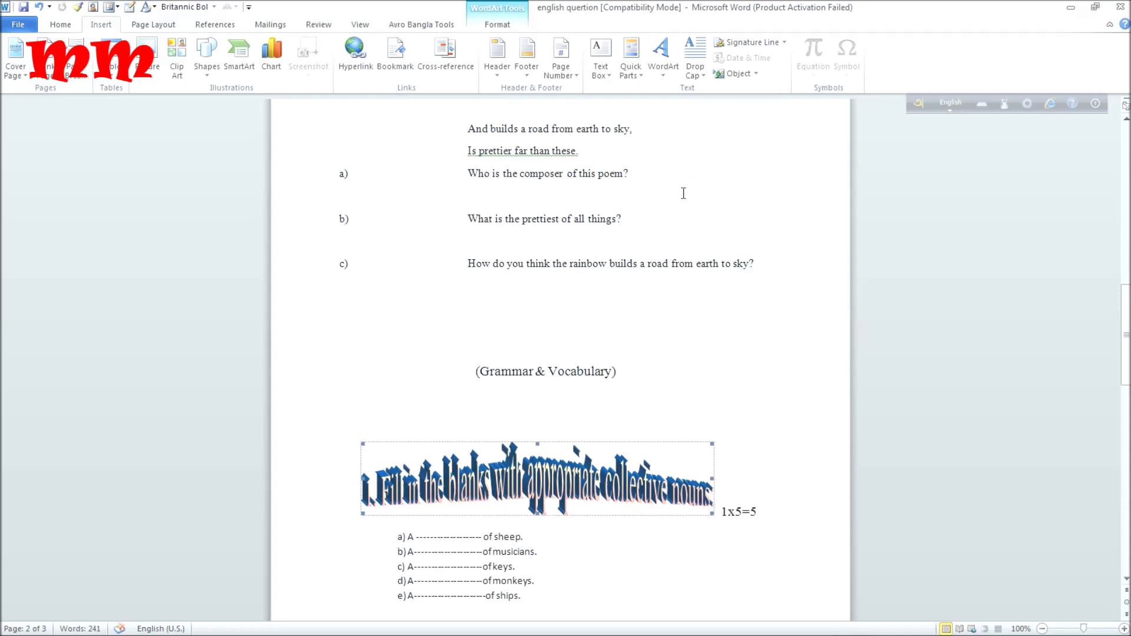
scroll(682, 193, down, 5)
scroll(680, 197, down, 3)
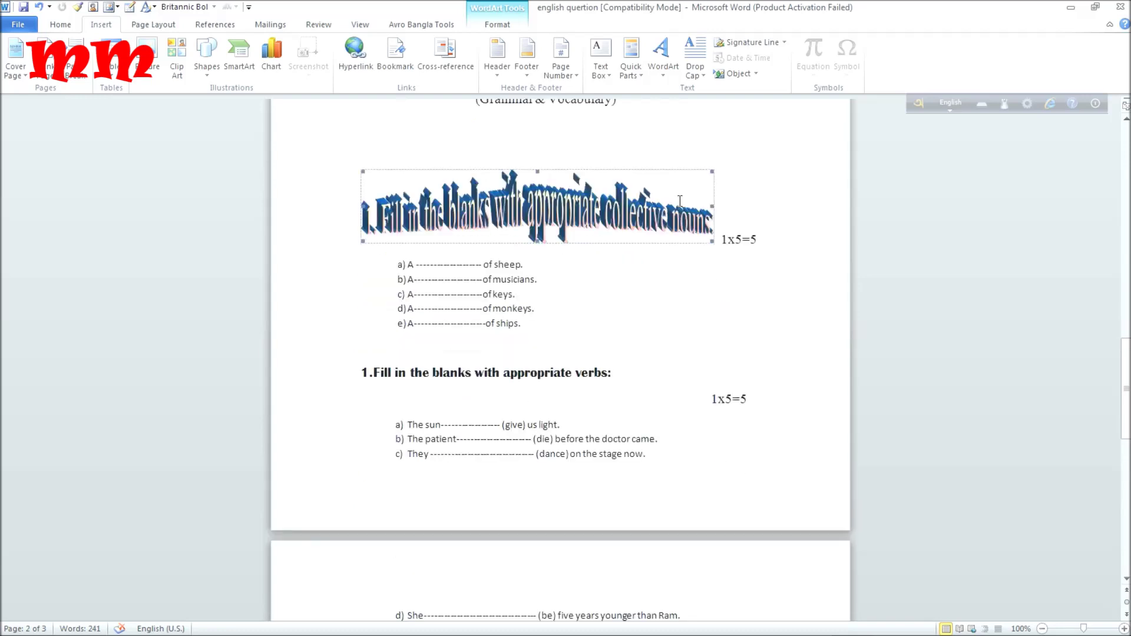
scroll(678, 206, up, 3)
scroll(678, 203, up, 1)
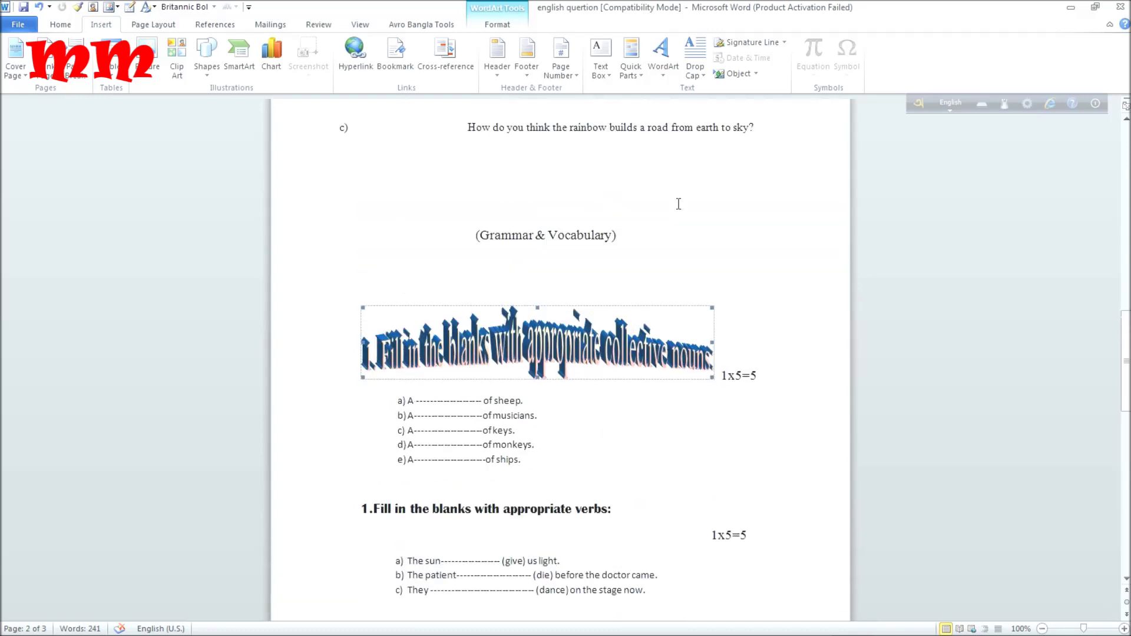
scroll(678, 206, up, 3)
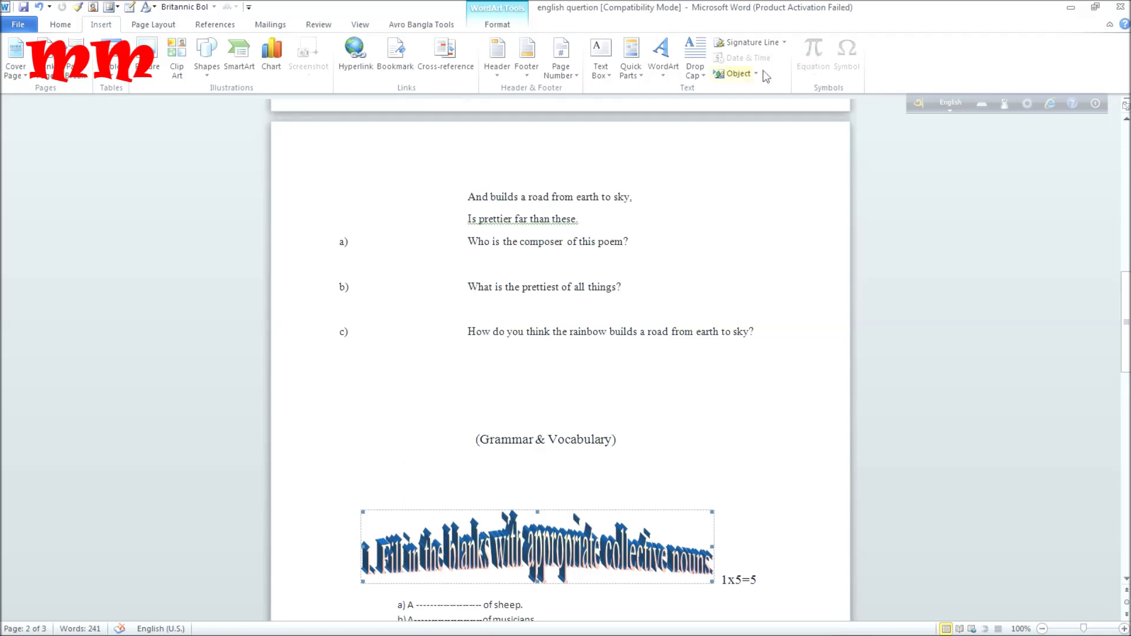
- Look through the WordArt Format, Insert, Avro Bangla Tools and Page Layout ribbon tabs
click(498, 26)
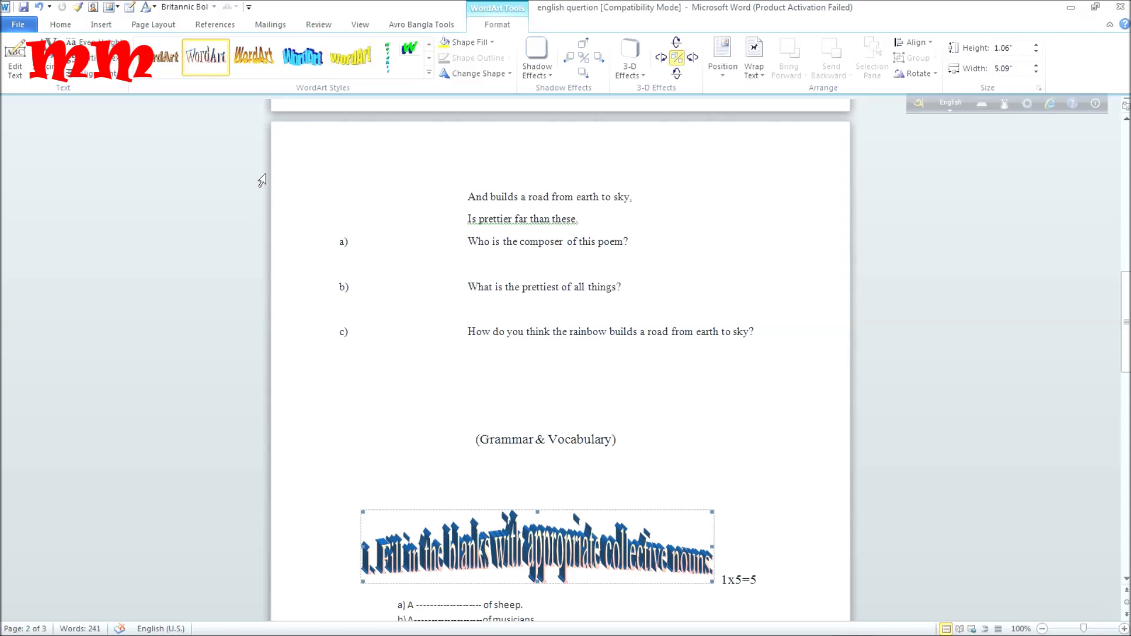
click(101, 25)
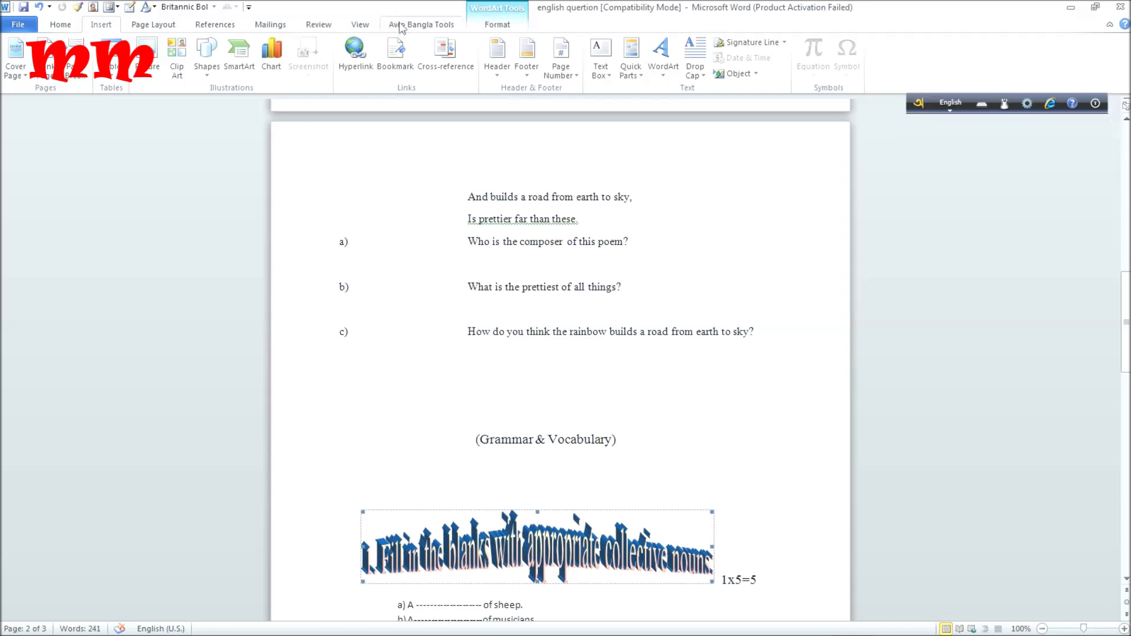
click(410, 28)
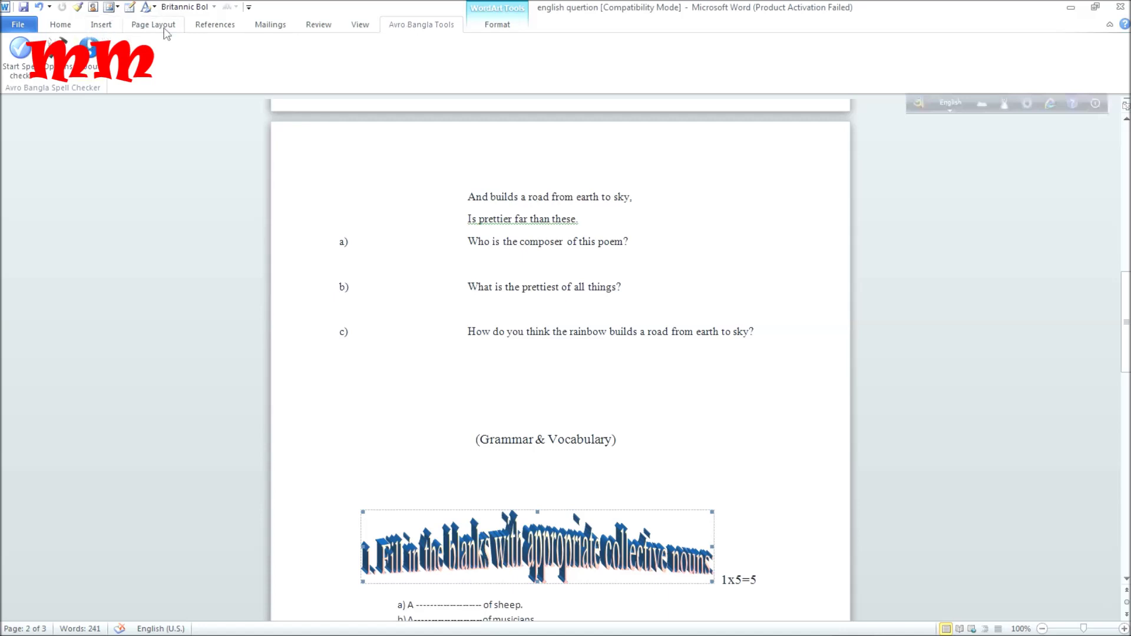
click(165, 26)
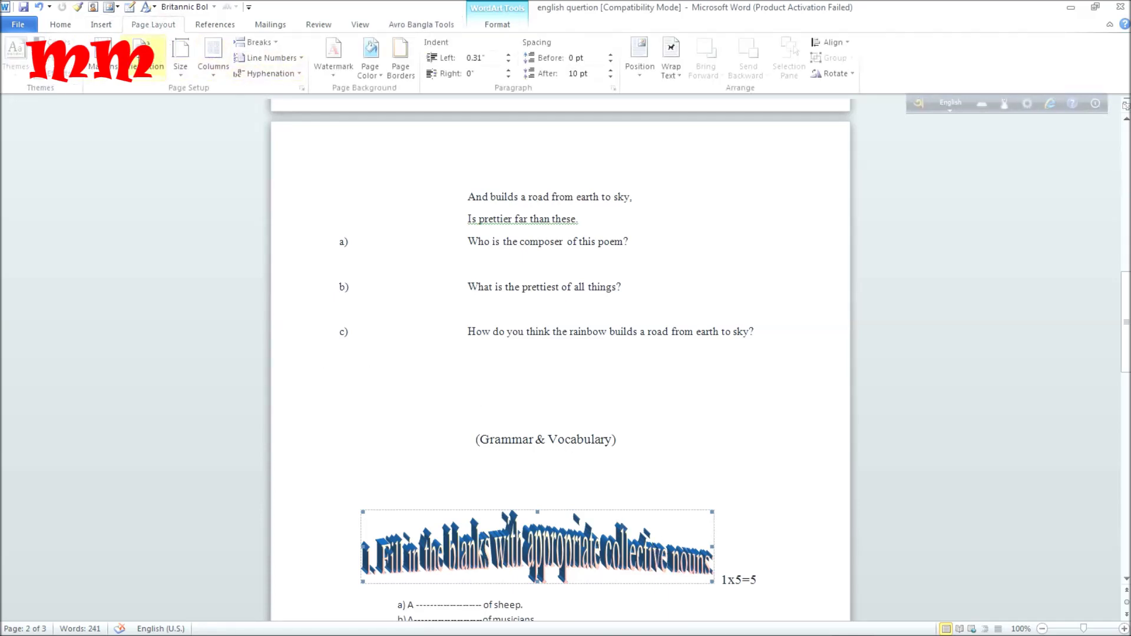
- Try the Narrow, Wide and Mirrored margin presets, settling on Office 2003 Default
click(104, 82)
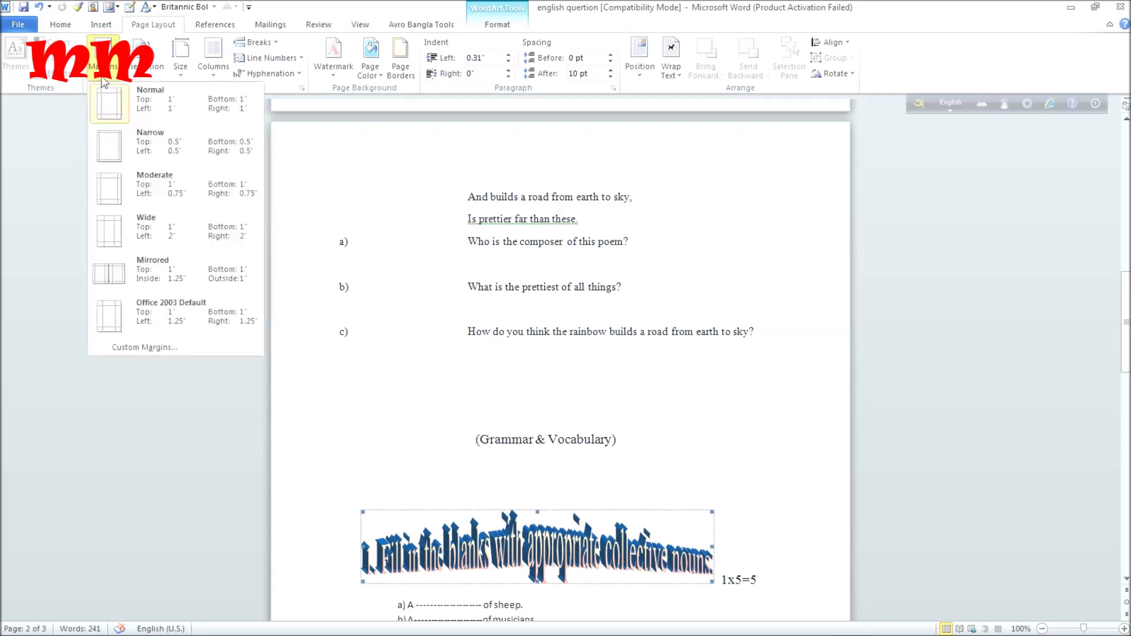
click(116, 145)
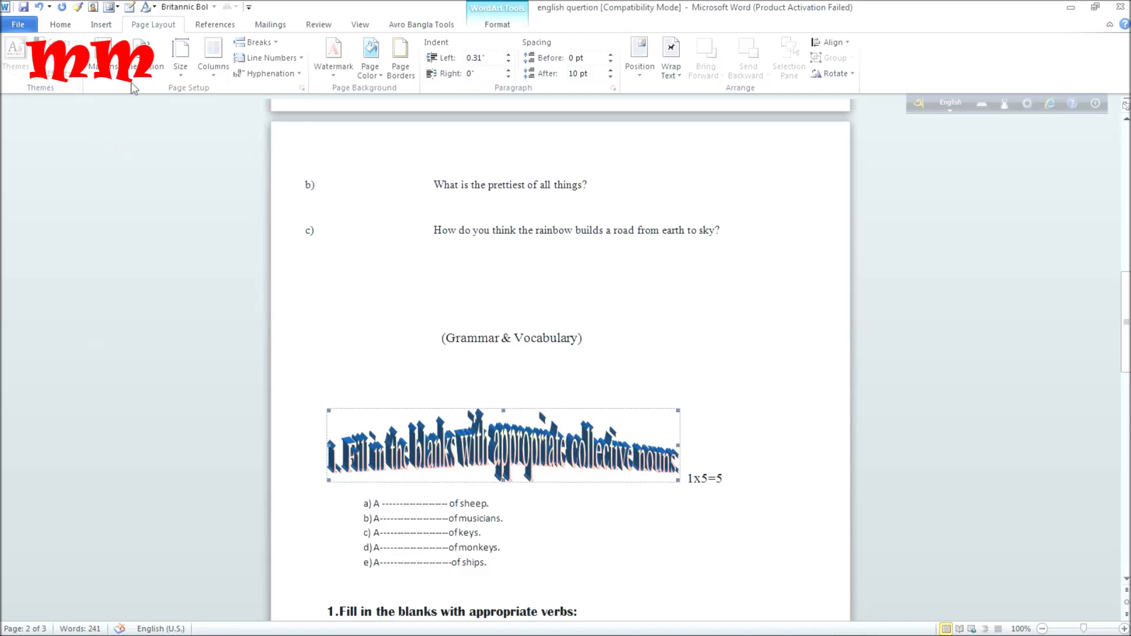
click(109, 79)
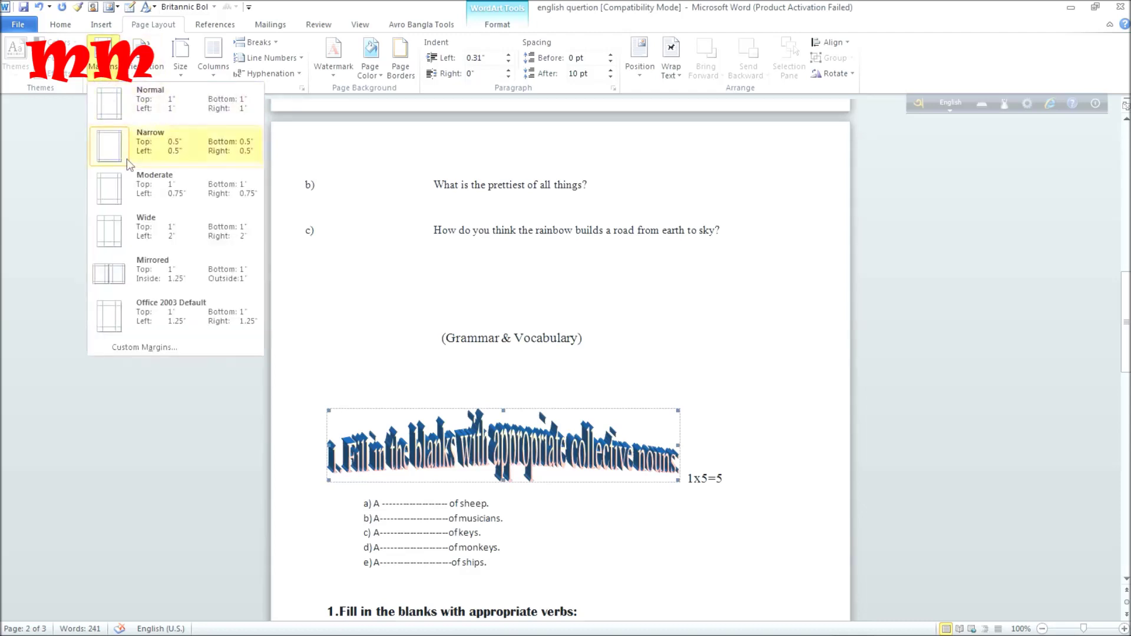
click(113, 233)
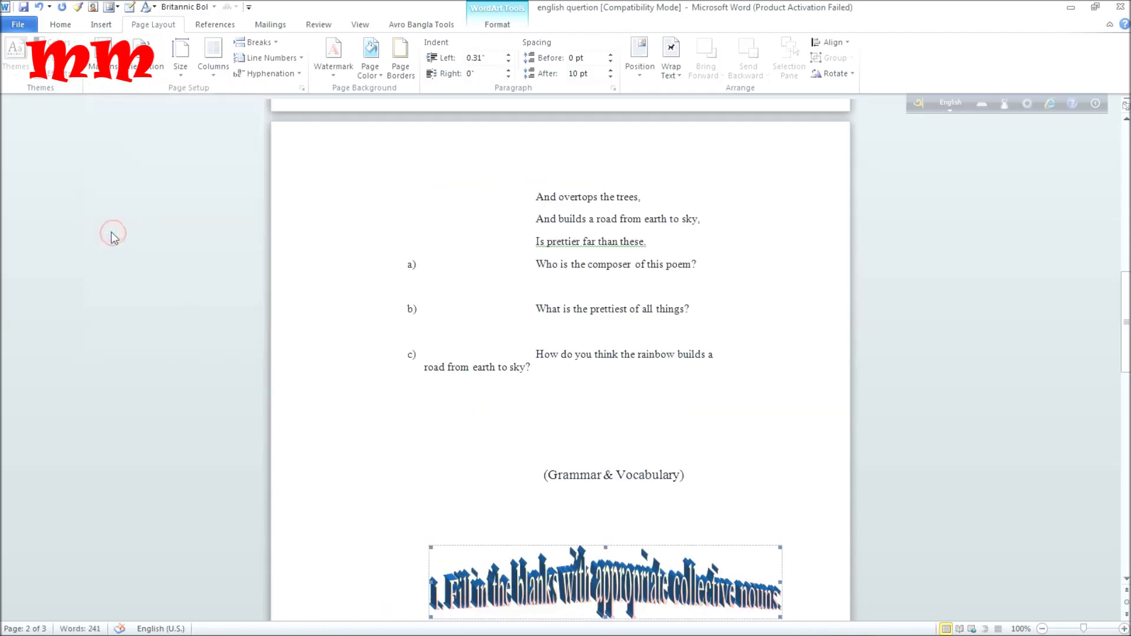
click(103, 79)
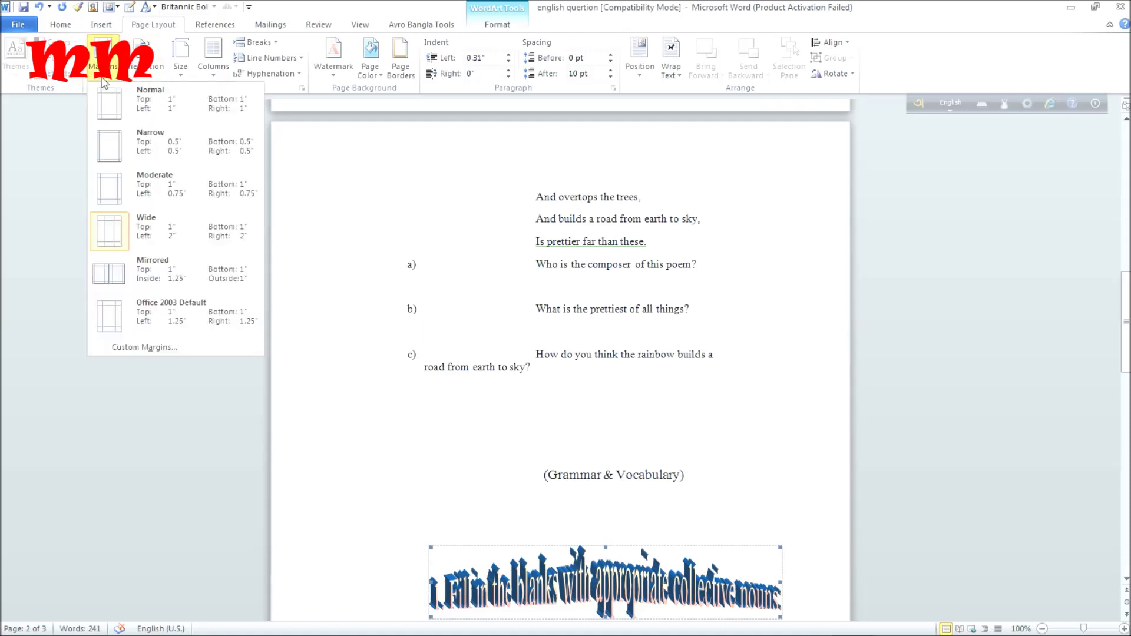
click(116, 279)
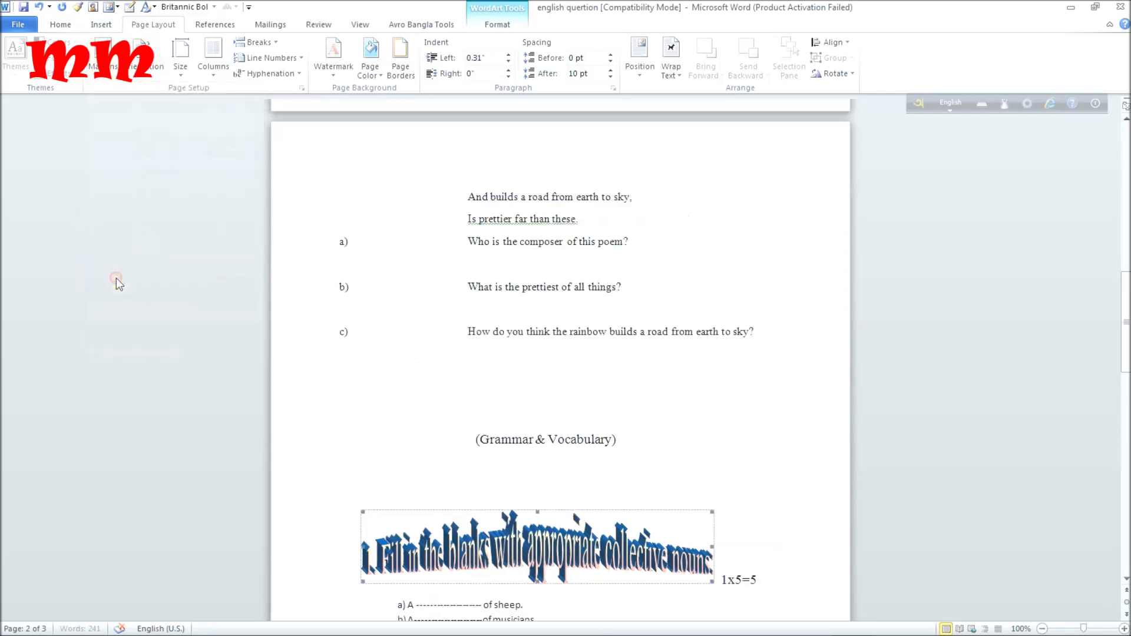
click(104, 80)
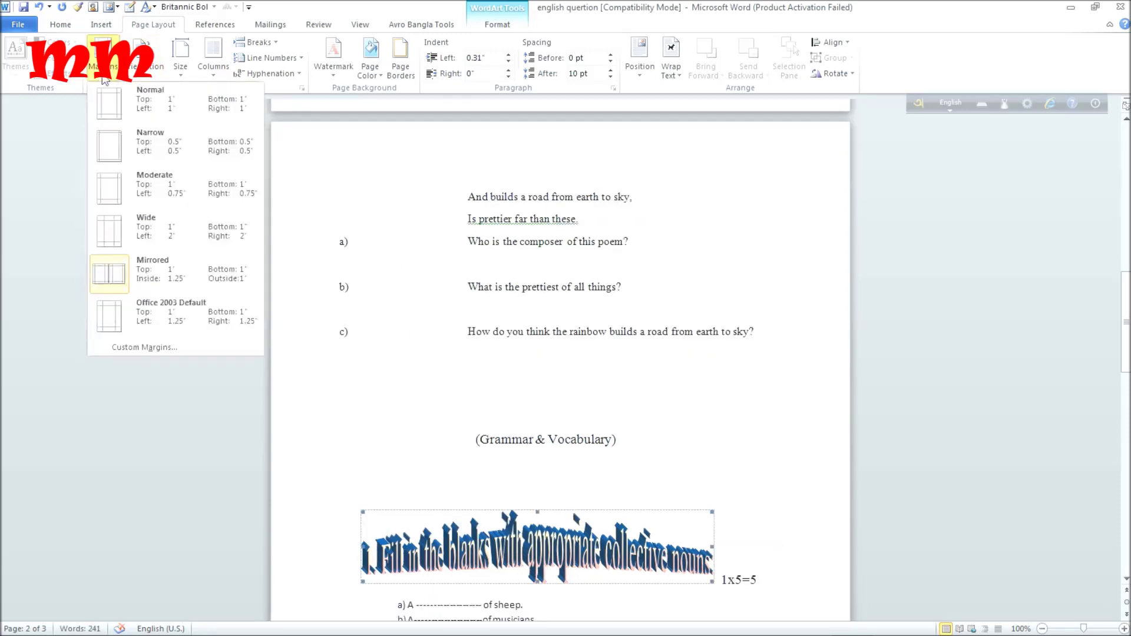
click(122, 278)
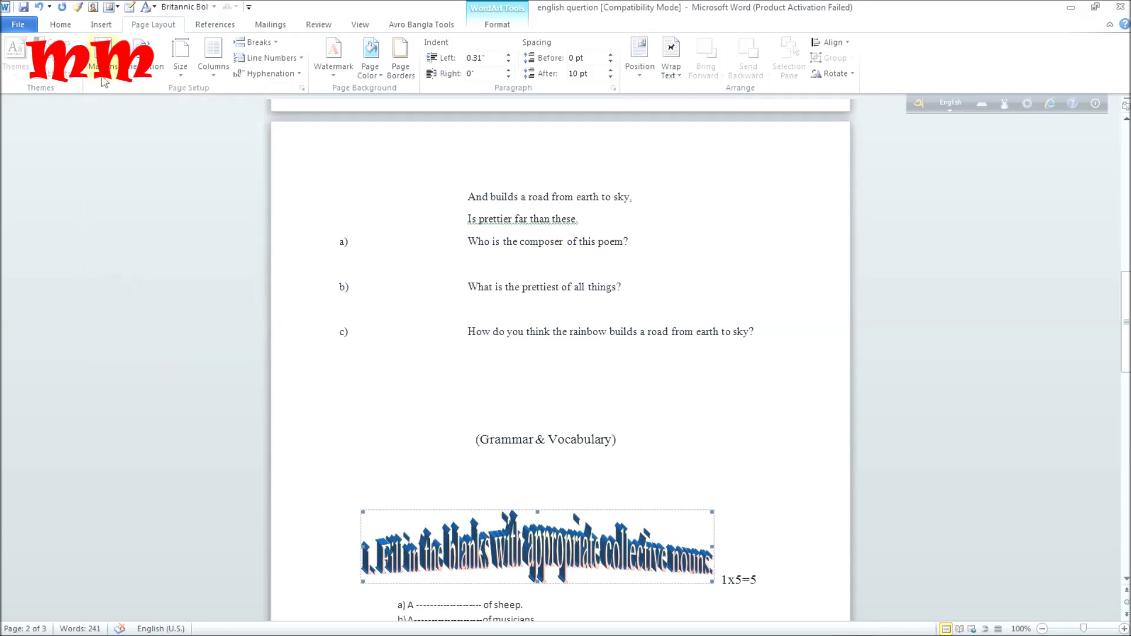
click(105, 81)
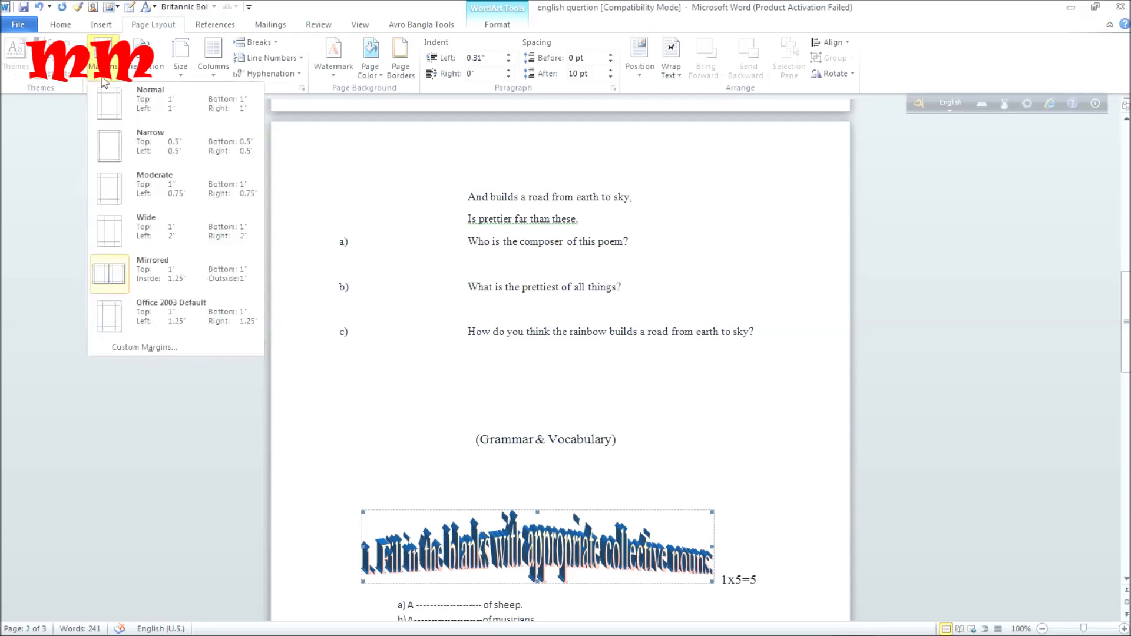
click(108, 313)
scroll(252, 237, down, 6)
scroll(259, 238, down, 3)
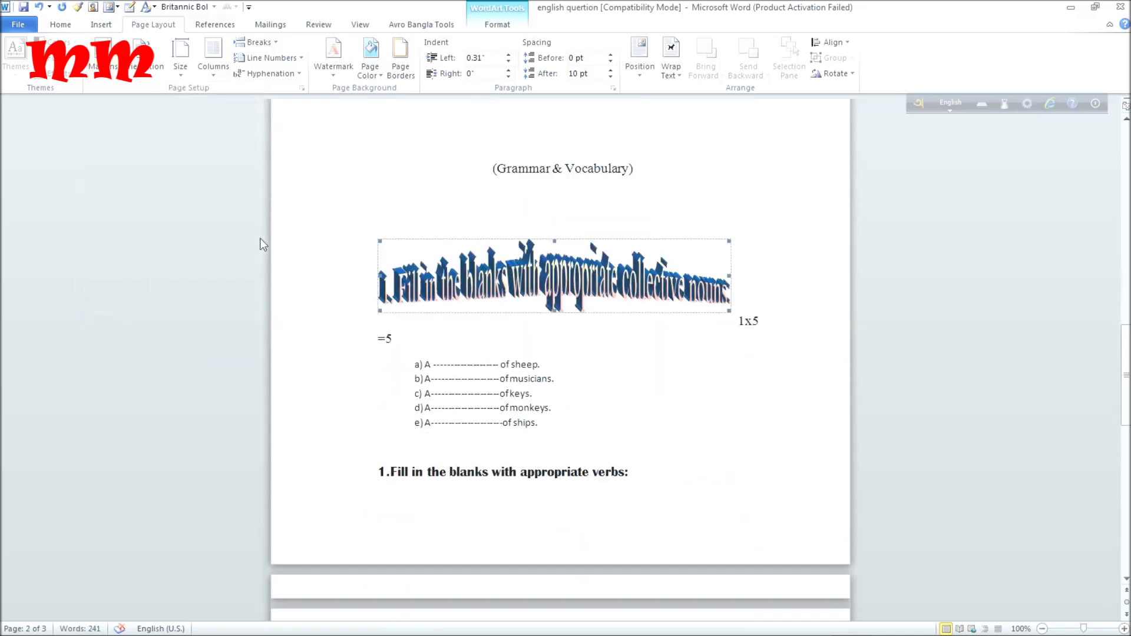
scroll(259, 161, up, 1)
- Set the paper size to A4
click(182, 71)
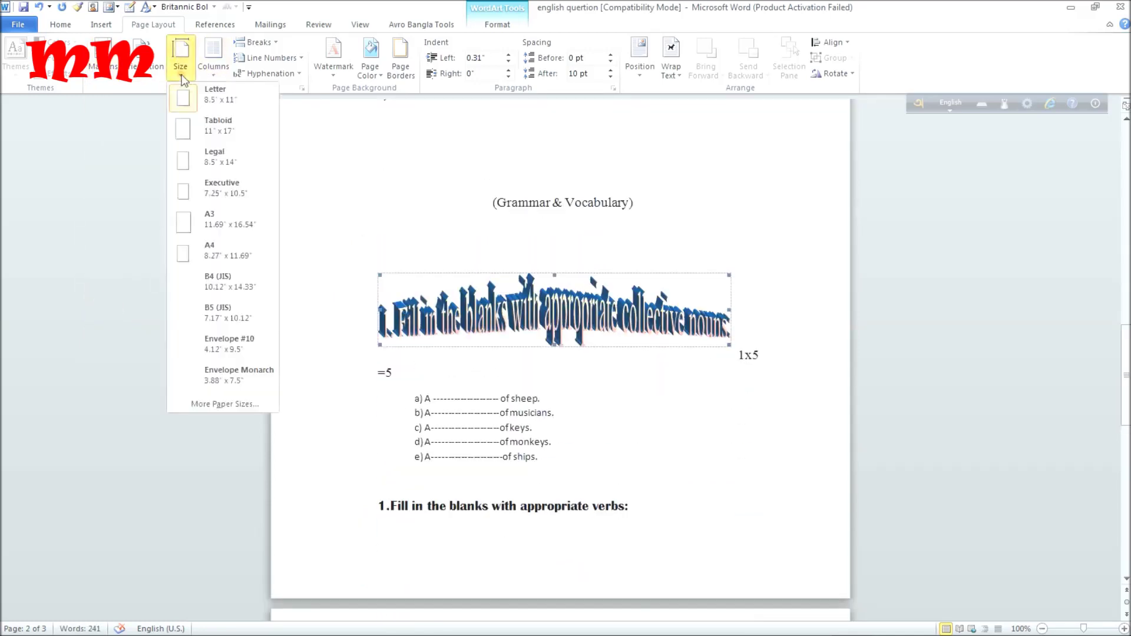
click(183, 254)
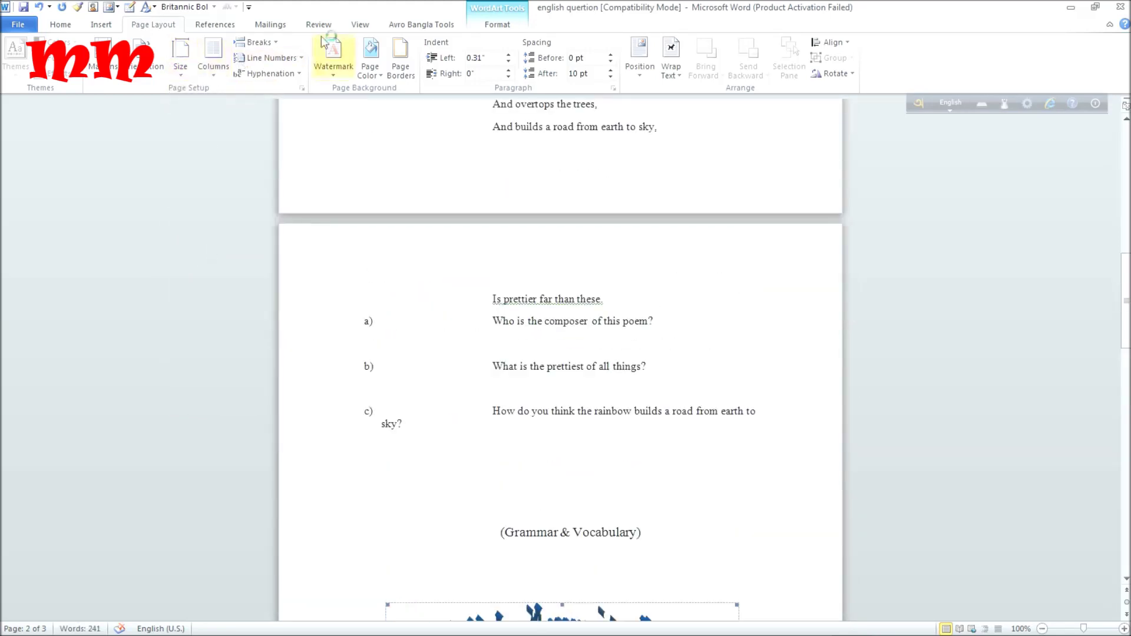
click(409, 71)
click(404, 336)
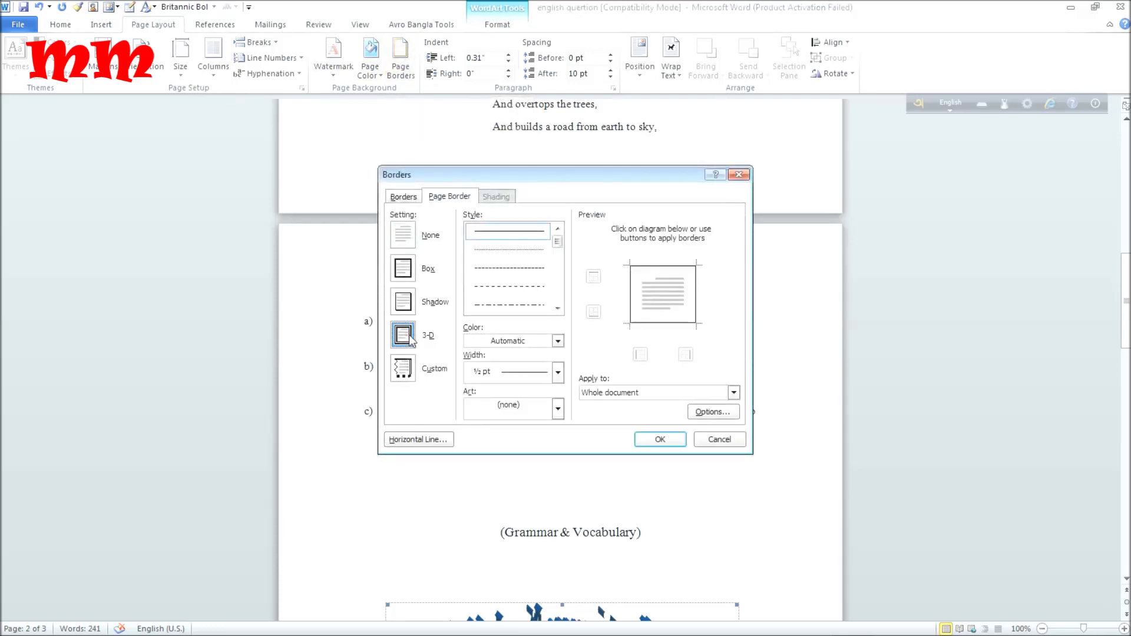
click(659, 439)
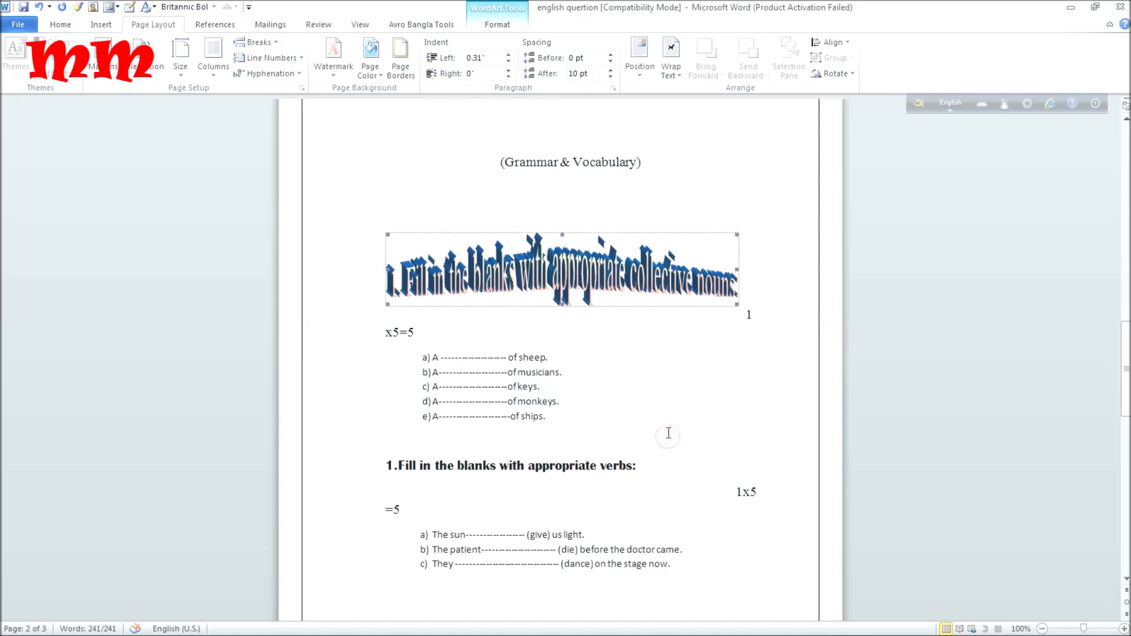
scroll(669, 425, up, 5)
scroll(670, 425, up, 8)
scroll(671, 371, up, 9)
scroll(671, 371, up, 9)
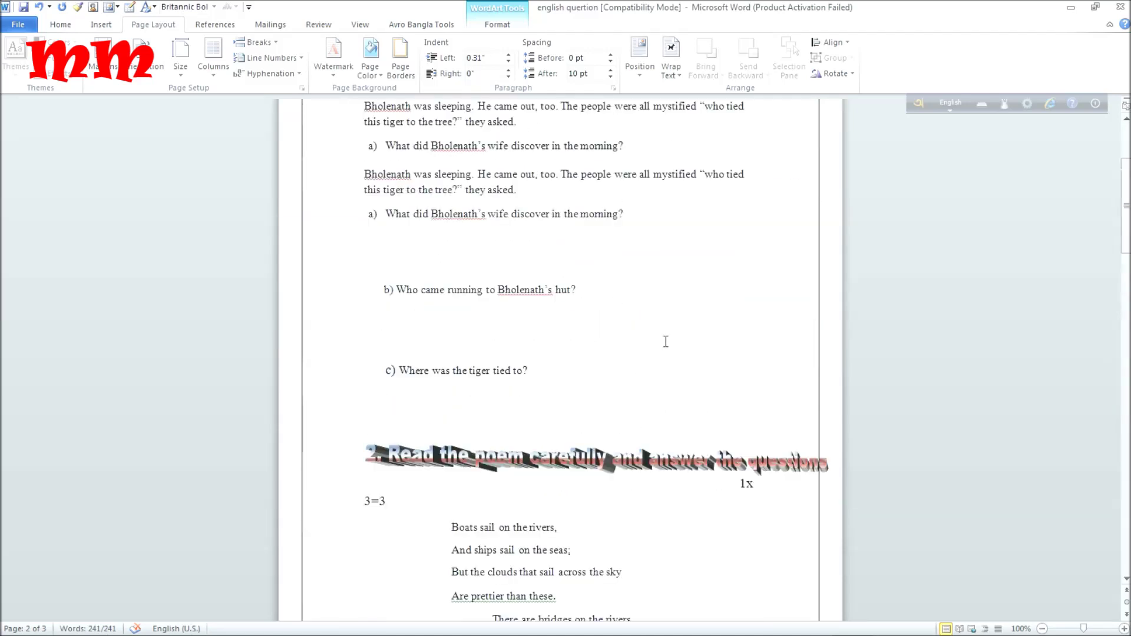
scroll(665, 339, up, 3)
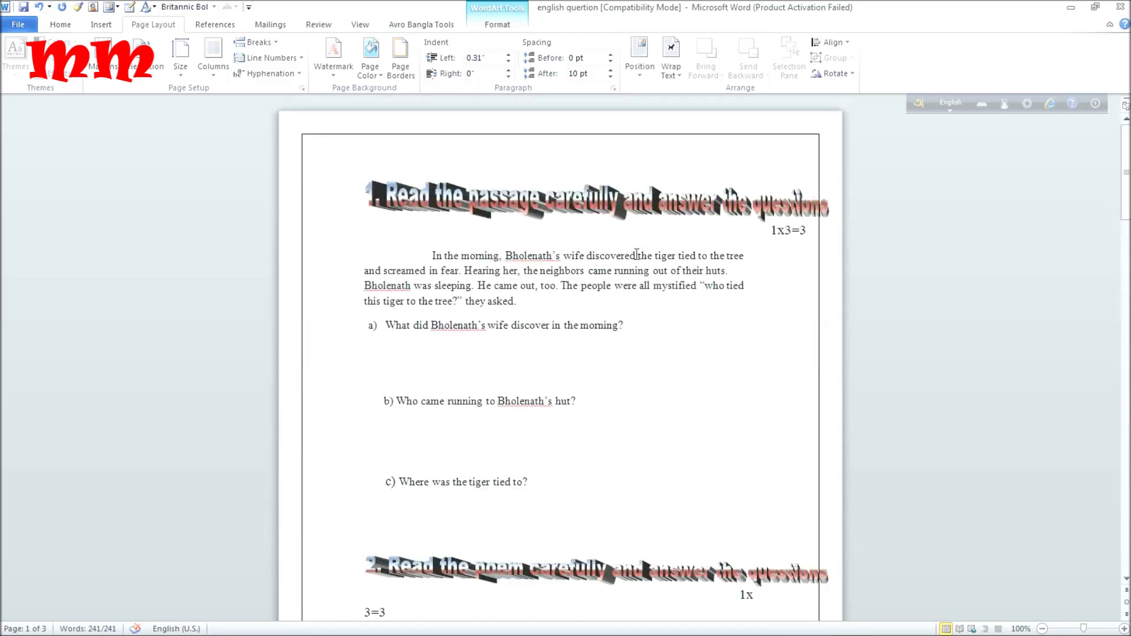
click(646, 214)
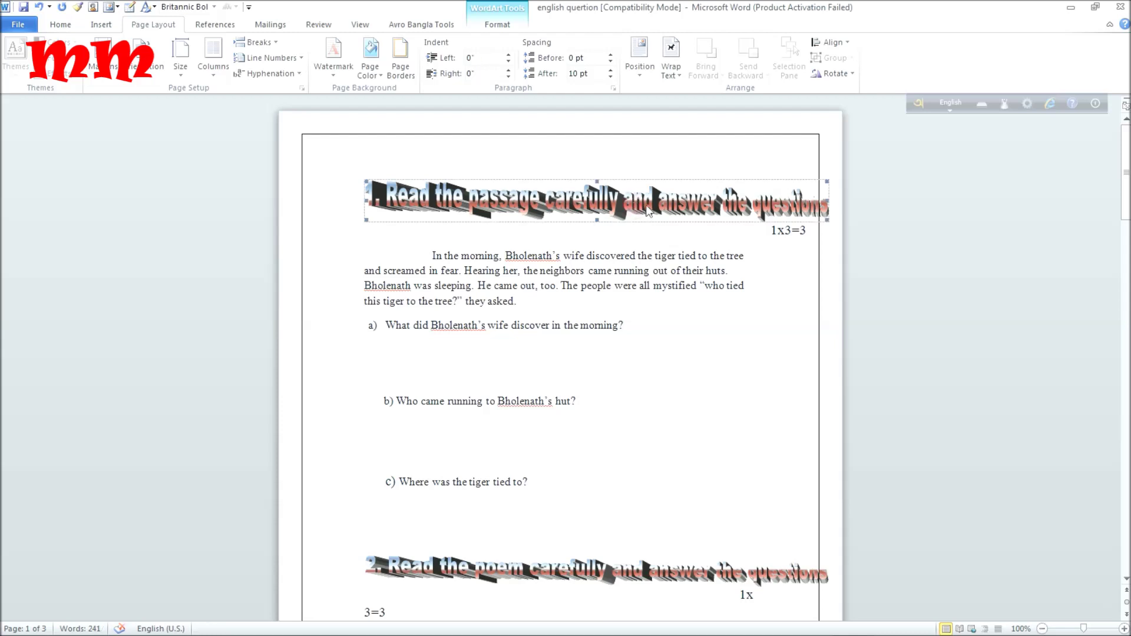
click(531, 205)
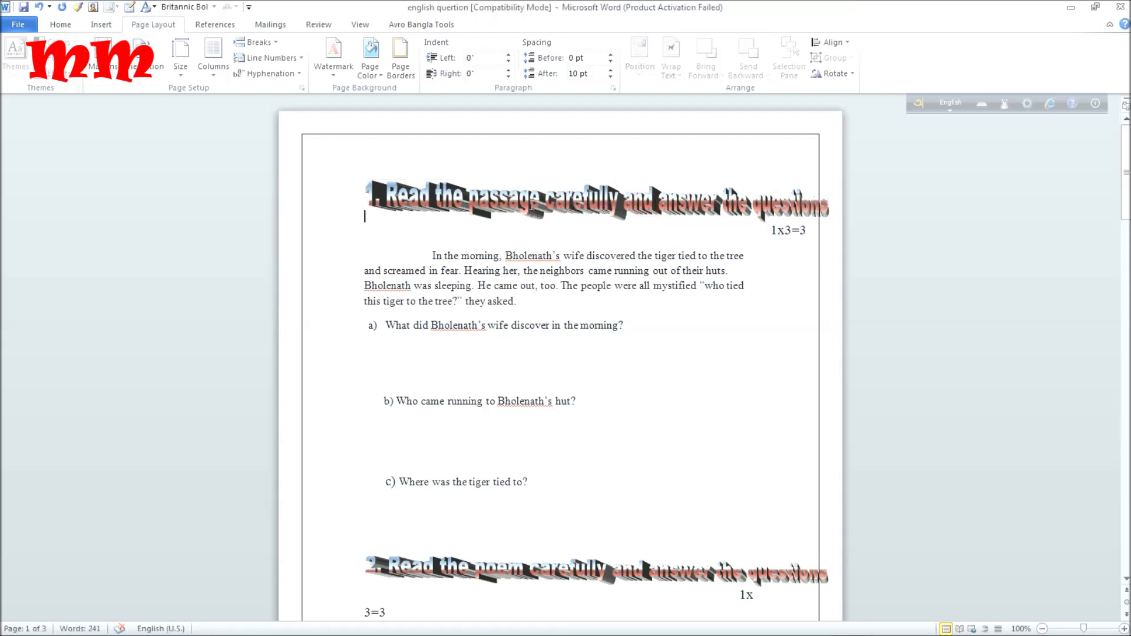
click(524, 202)
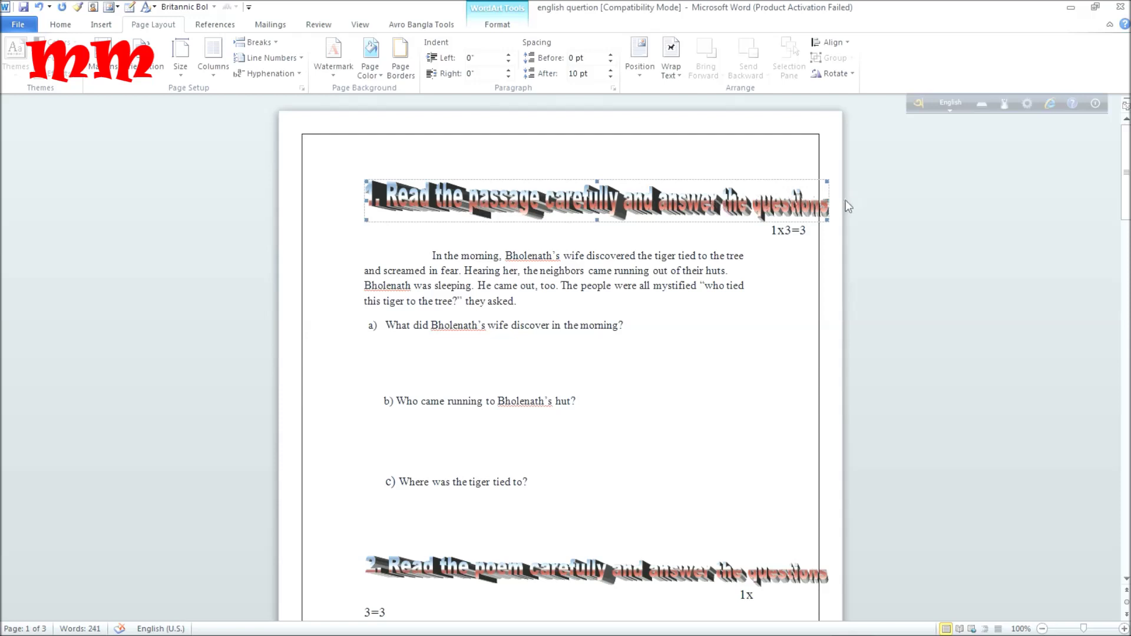
click(361, 199)
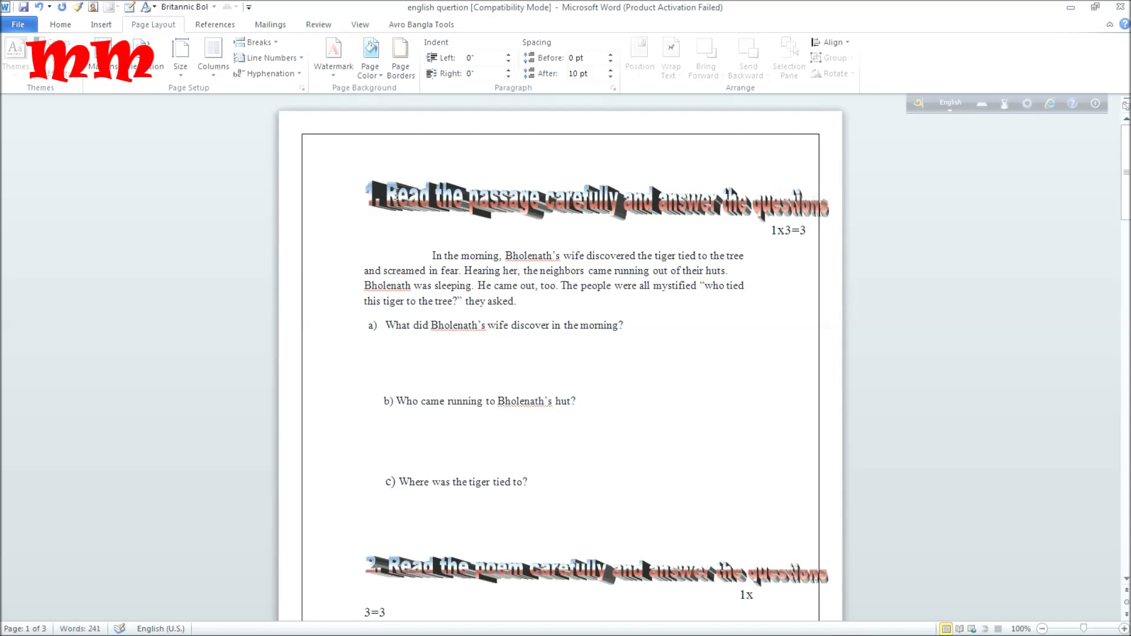
click(819, 210)
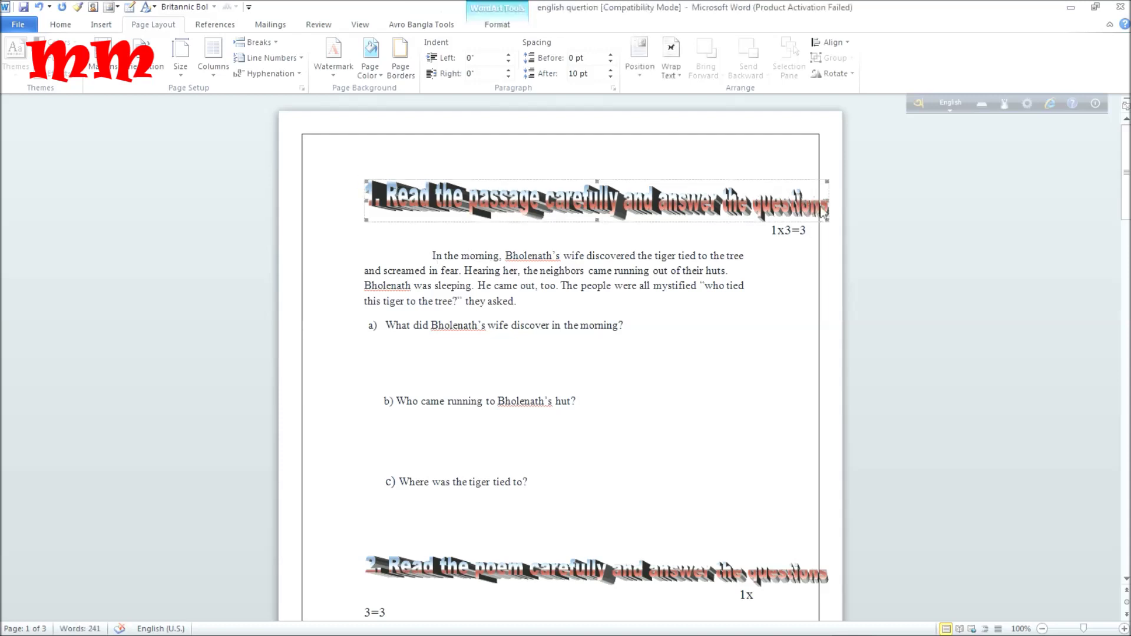
right_click(765, 211)
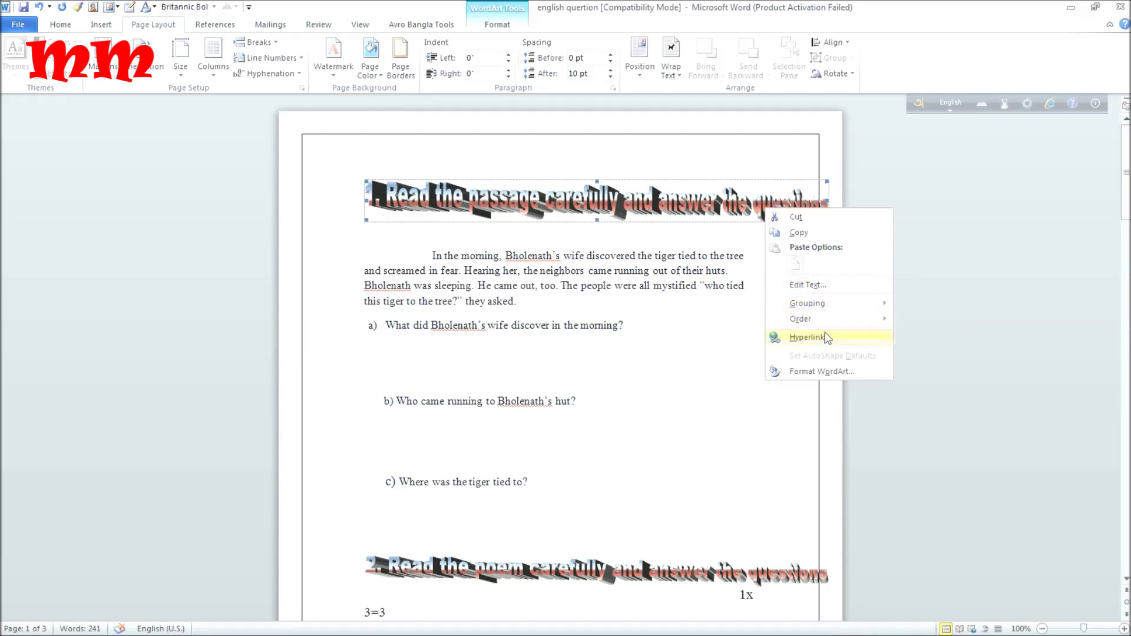
- Give the first WordArt heading Tight wrapping and move it above the tiger passage
click(849, 372)
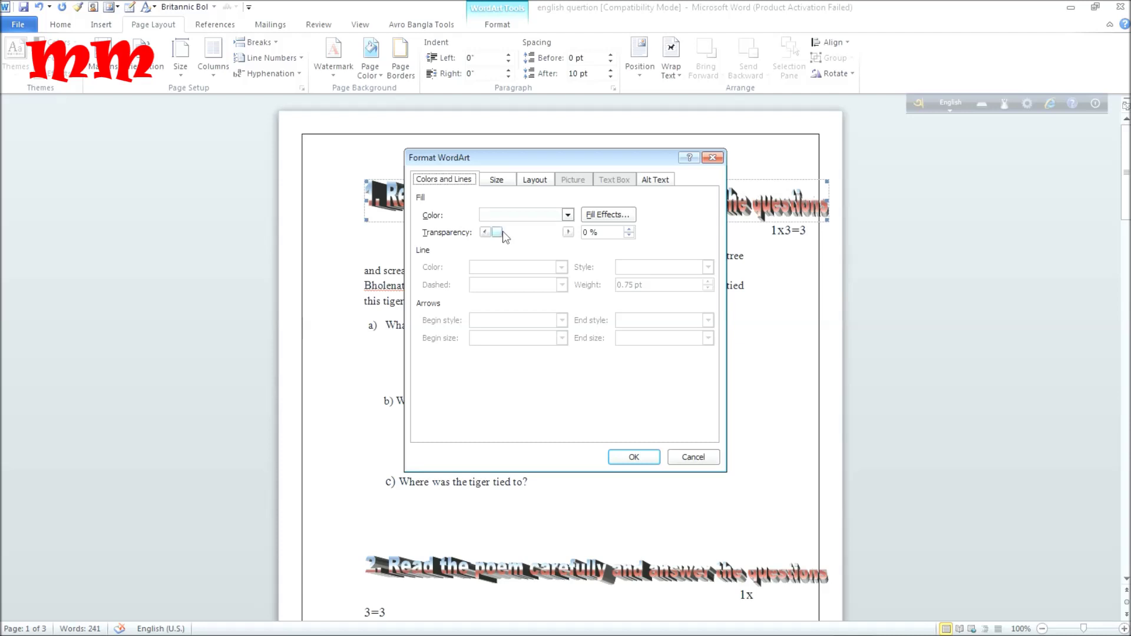
drag(503, 231, 527, 231)
drag(521, 232, 496, 232)
click(534, 180)
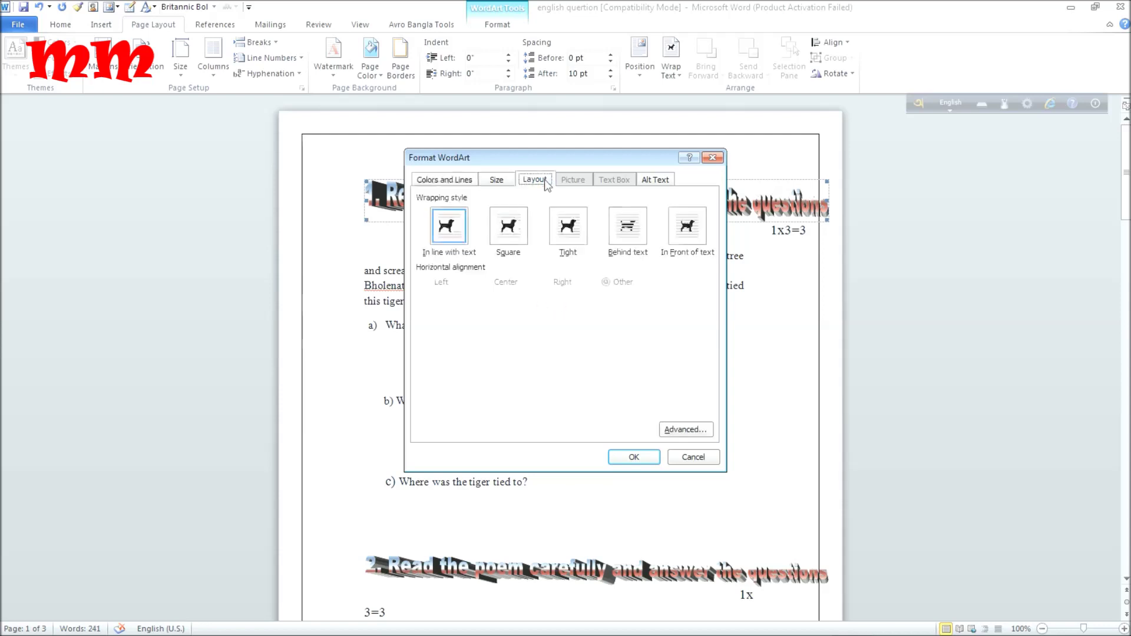
click(566, 227)
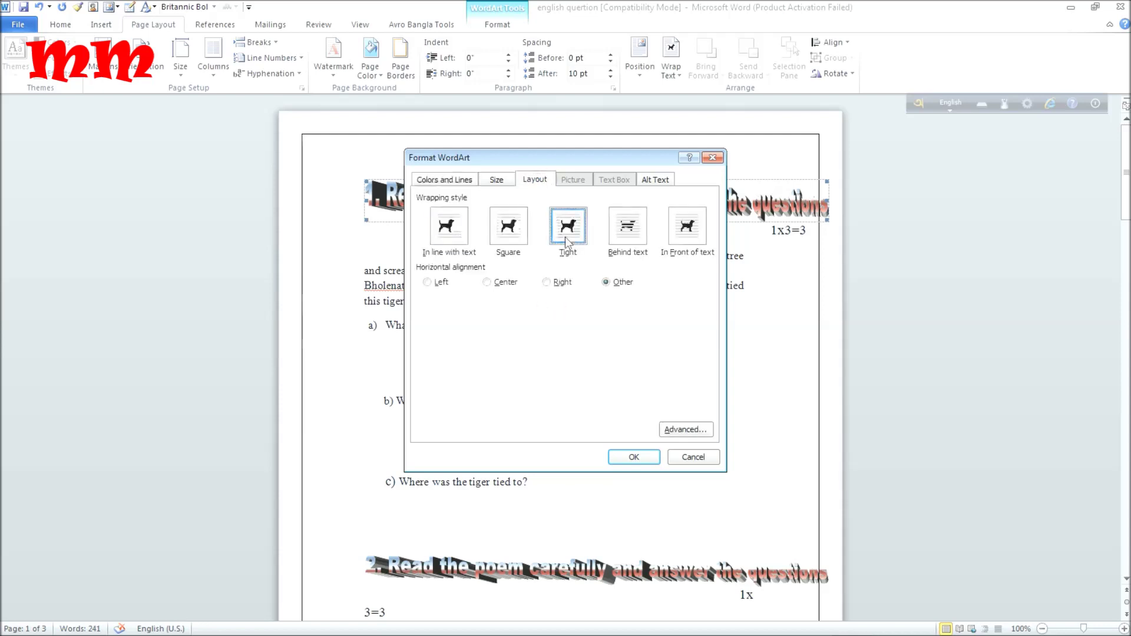
click(633, 457)
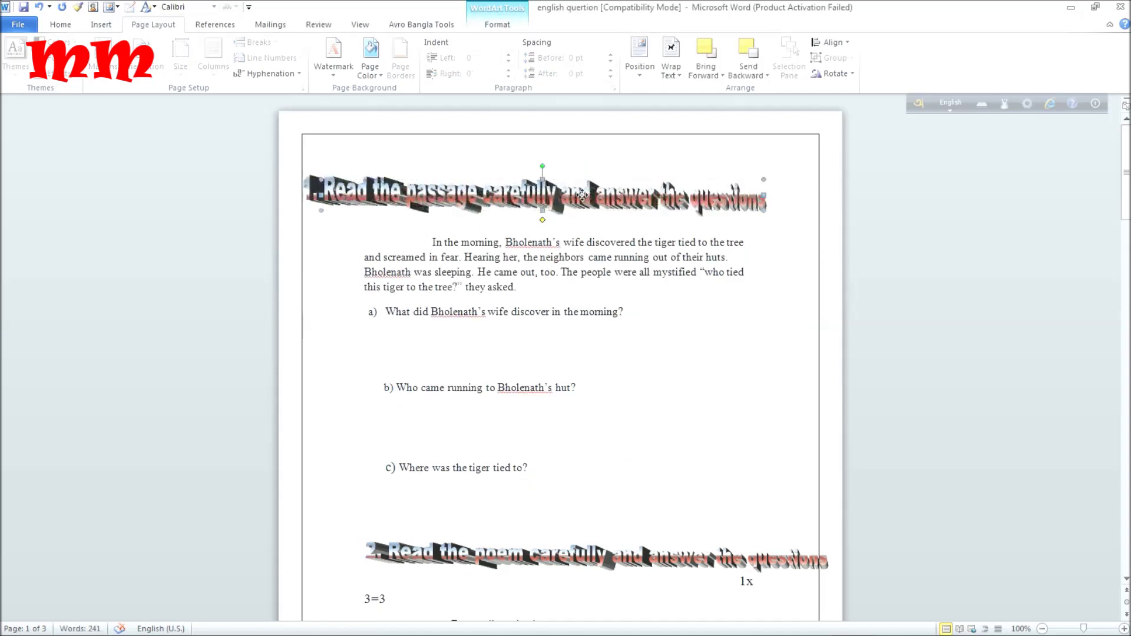
mouse_move(586, 200)
mouse_down()
mouse_move(624, 199)
mouse_move(588, 196)
mouse_up()
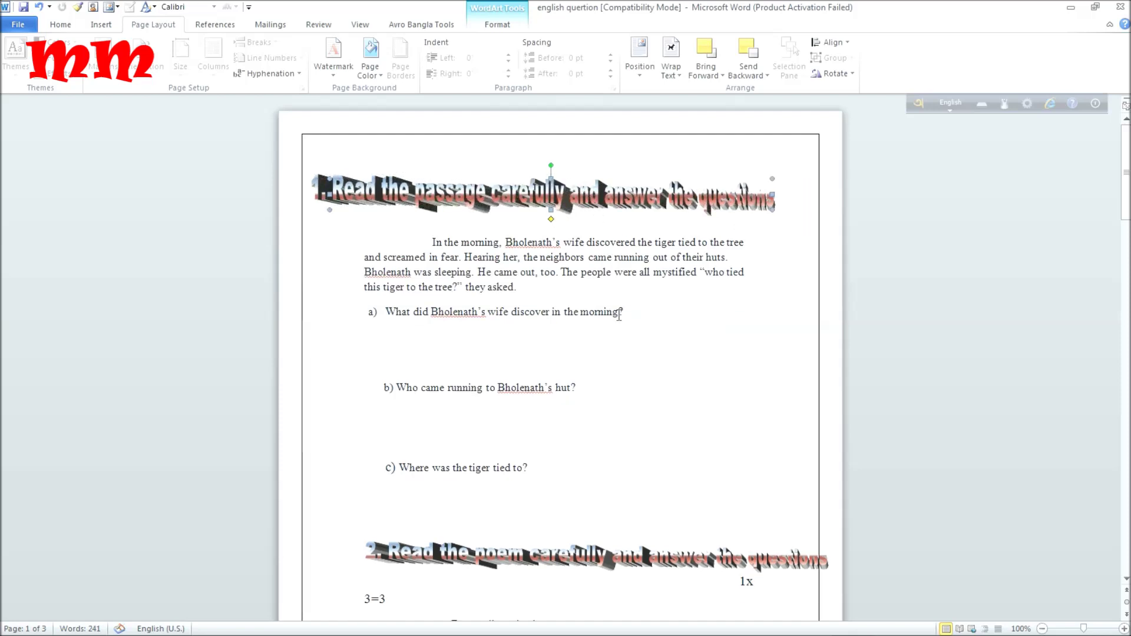
click(670, 561)
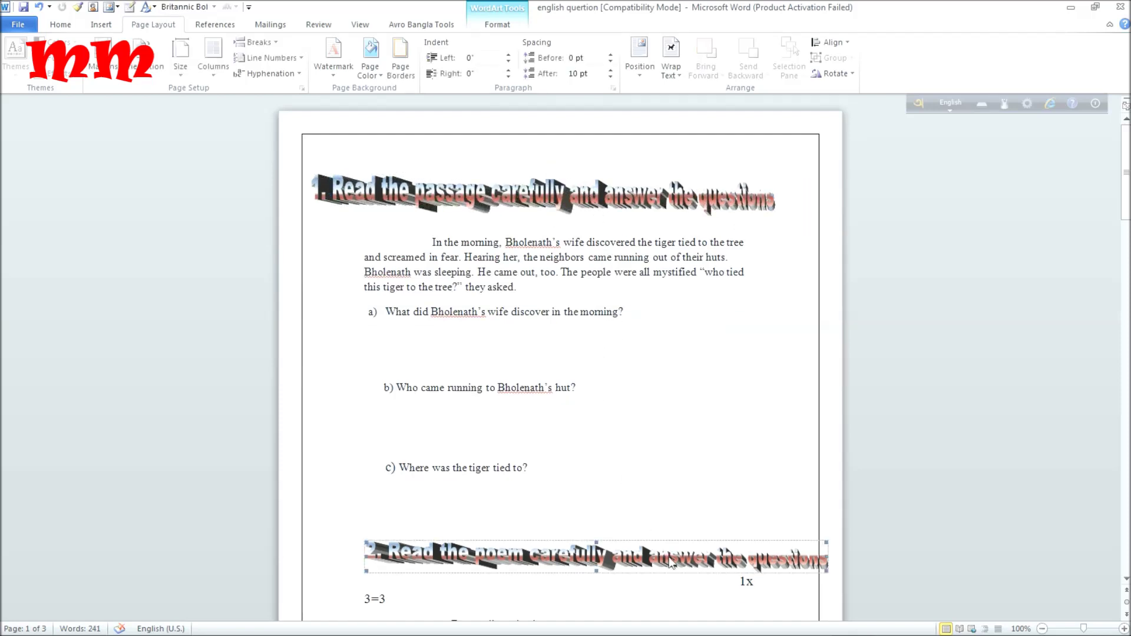
- Give the poem's WordArt heading tight text wrapping and nudge it slightly left
click(629, 557)
right_click(630, 558)
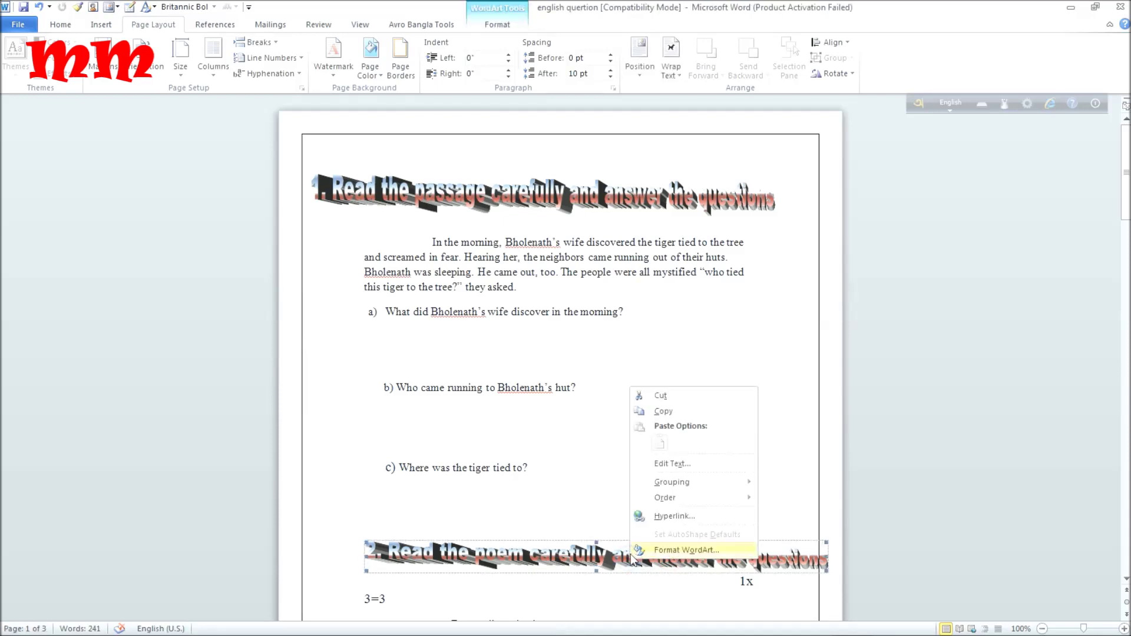
click(664, 551)
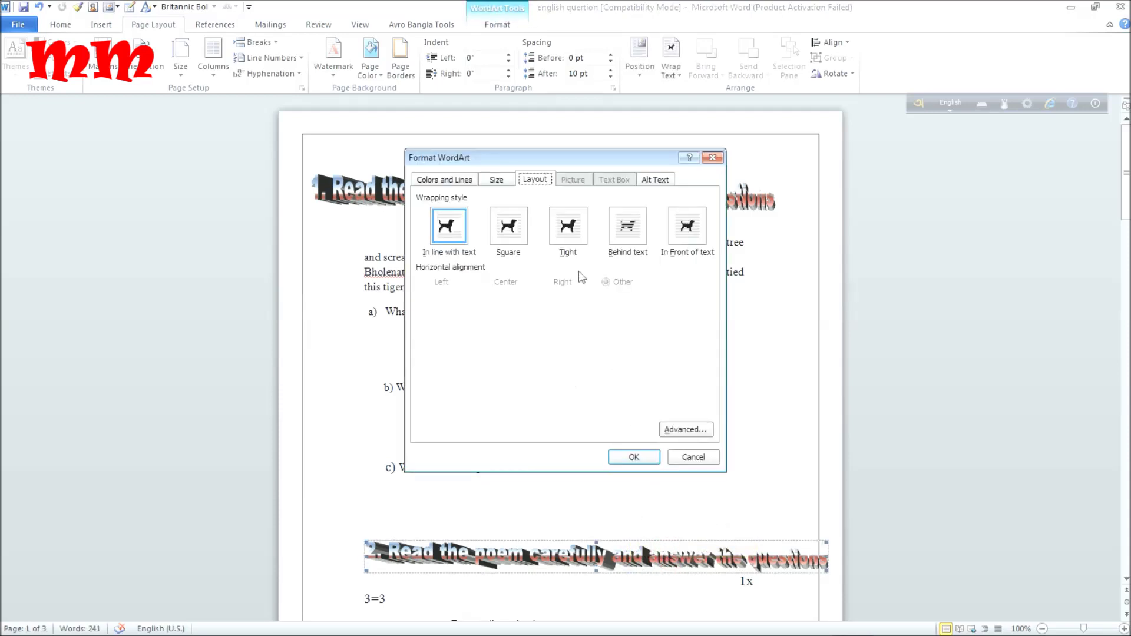
click(564, 231)
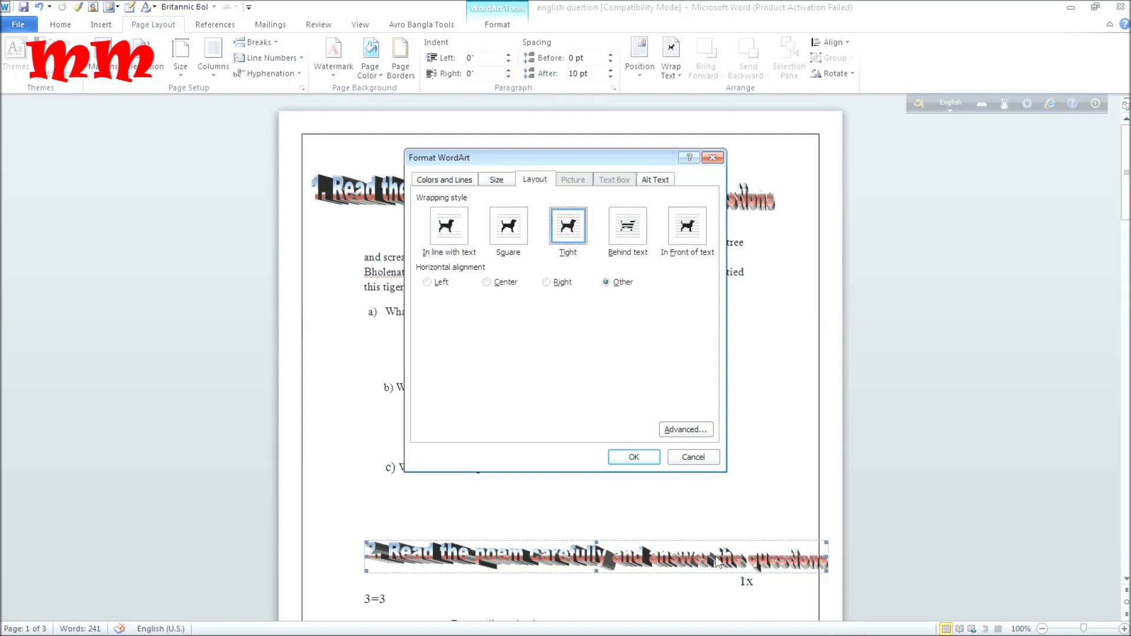
click(632, 457)
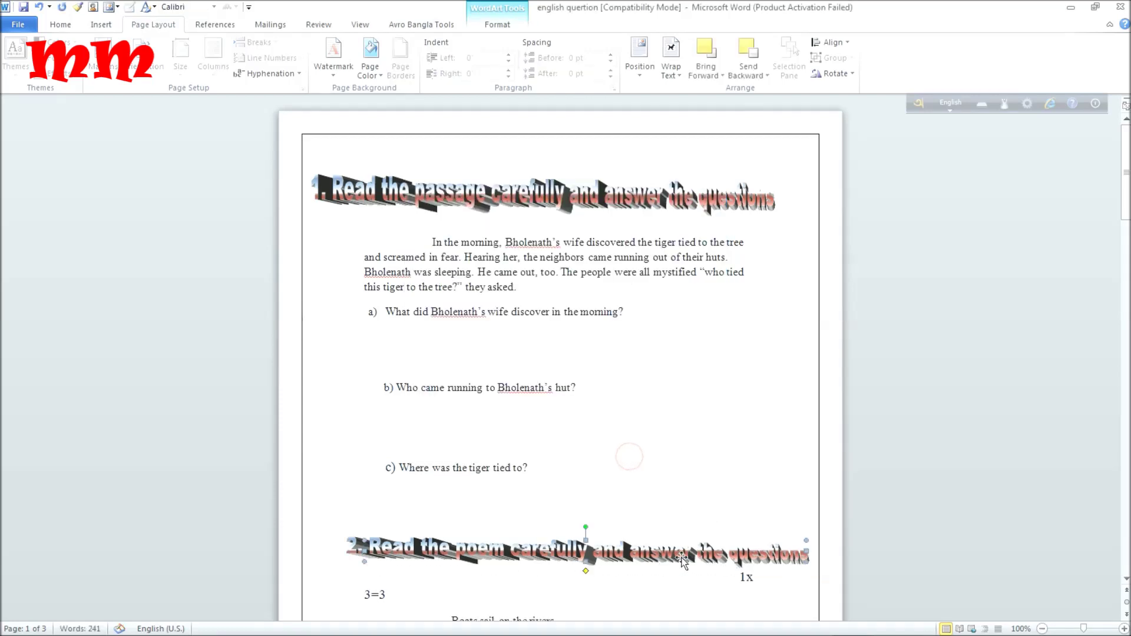
mouse_move(665, 559)
mouse_down()
mouse_move(625, 561)
mouse_move(655, 554)
mouse_up()
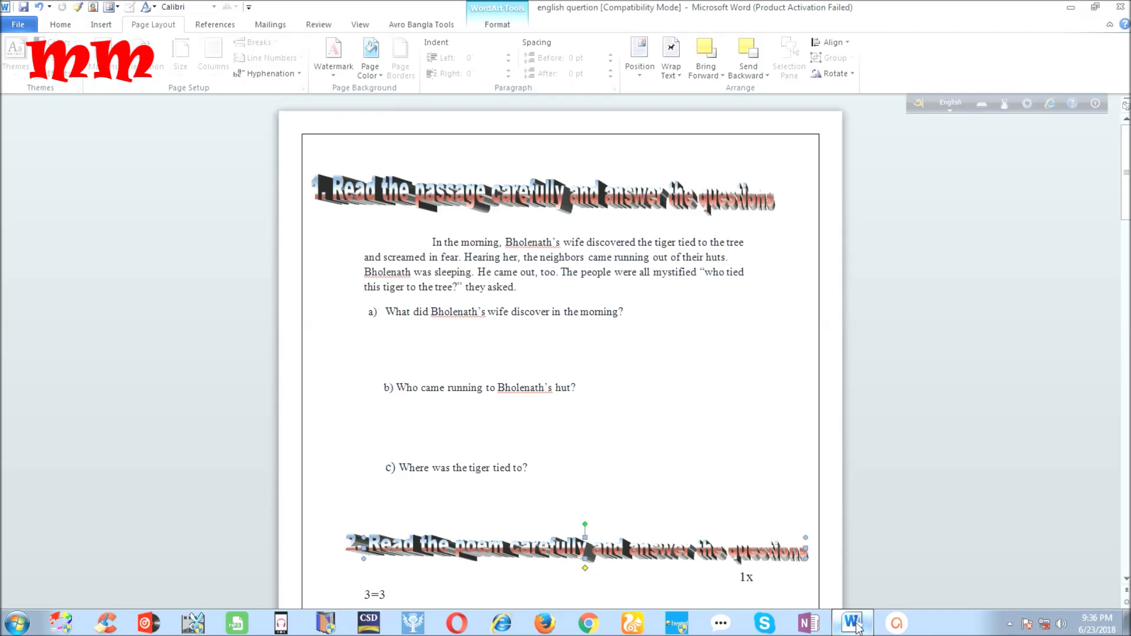
scroll(789, 477, down, 5)
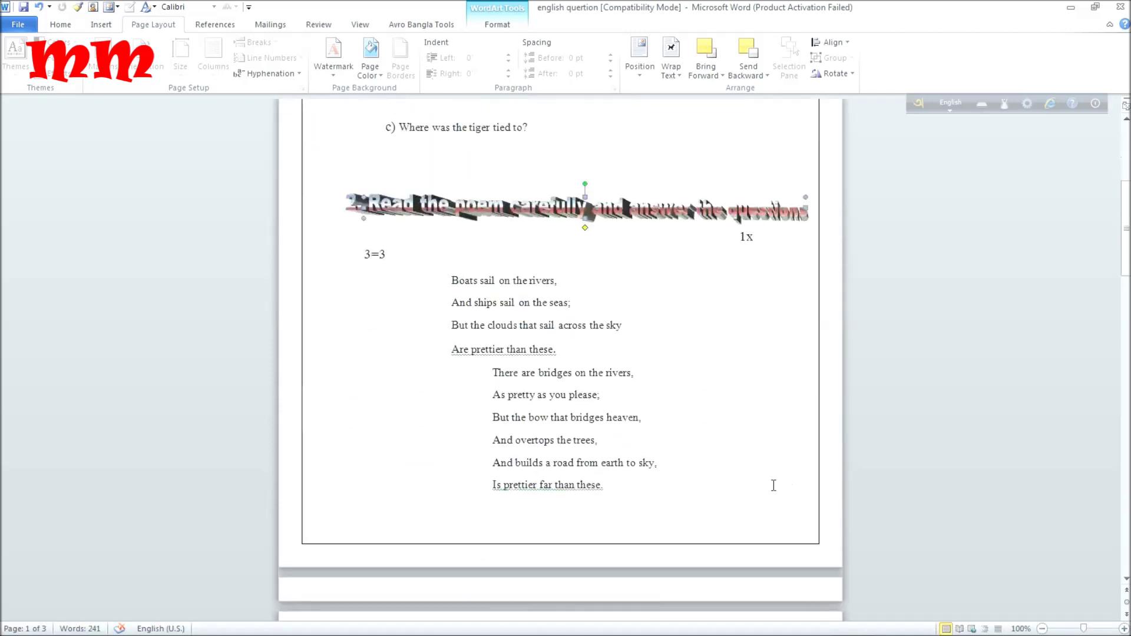
- Select the poem from 'Boats sail' to the last line and open its font list
scroll(773, 485, down, 2)
scroll(764, 487, down, 2)
scroll(765, 477, up, 3)
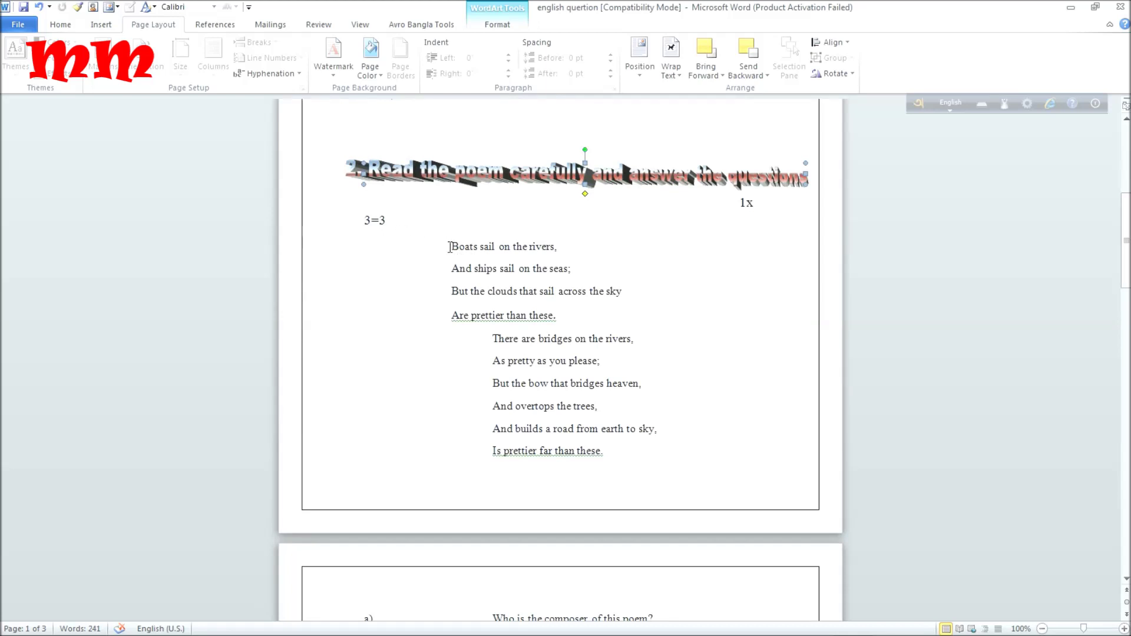
drag(449, 247, 607, 437)
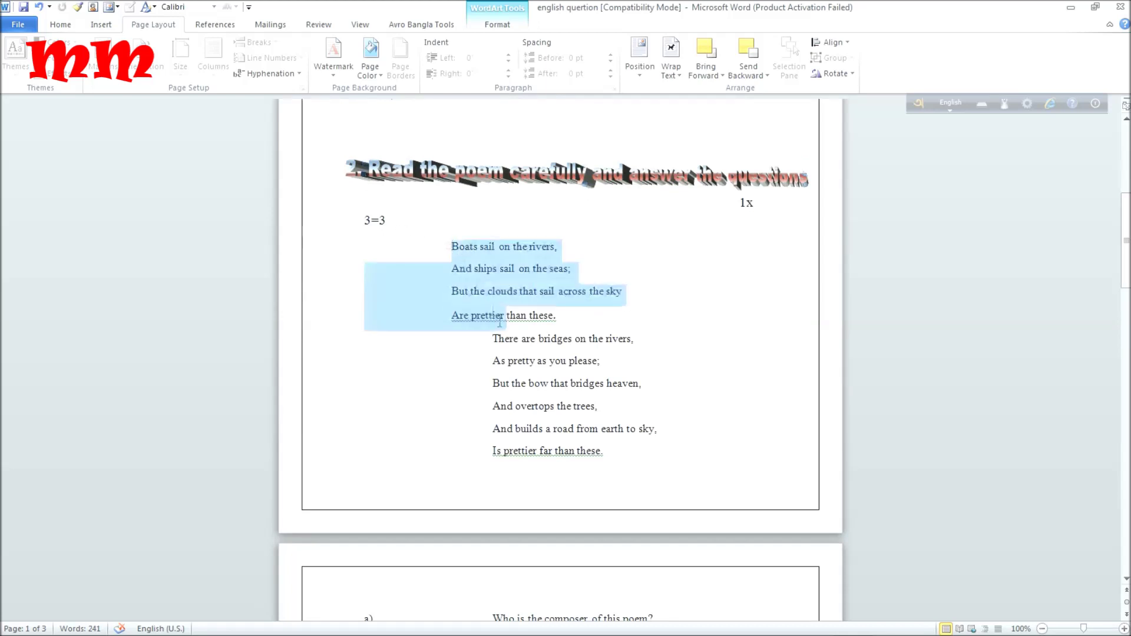
right_click(603, 431)
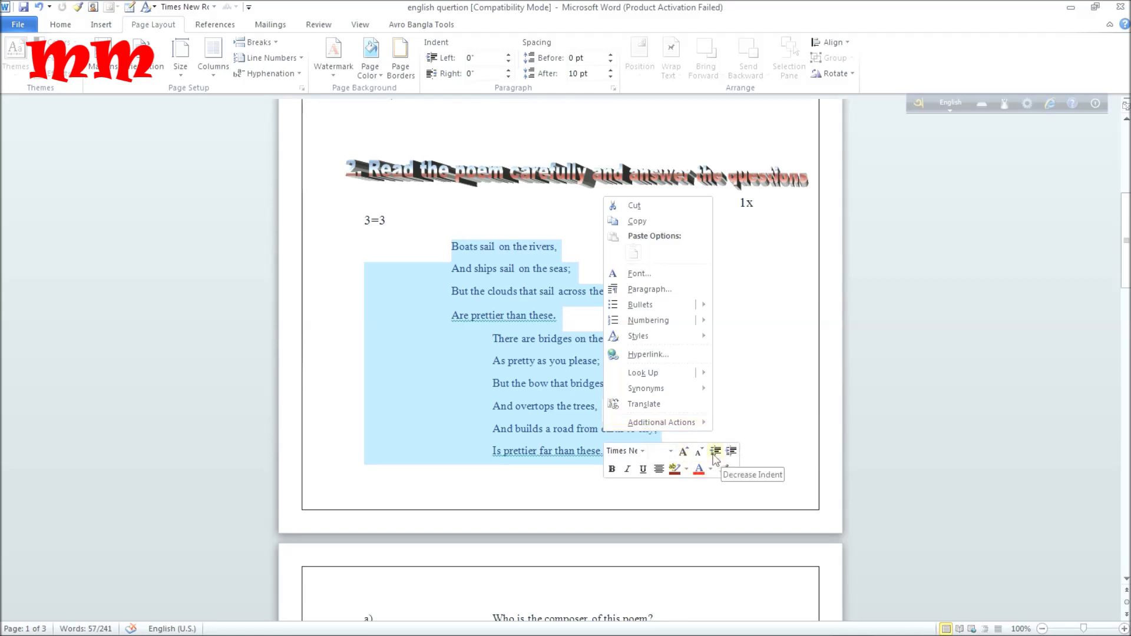
click(641, 449)
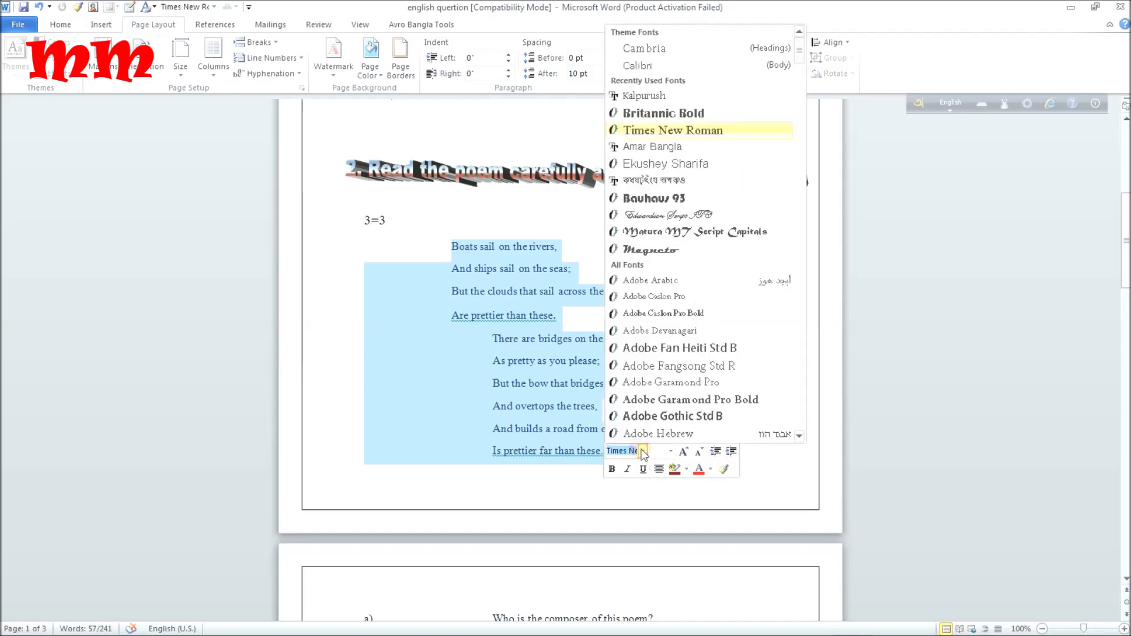
- Close the font list unchanged and go to Additional Actions > Options from the poem's shortcut menu
click(430, 213)
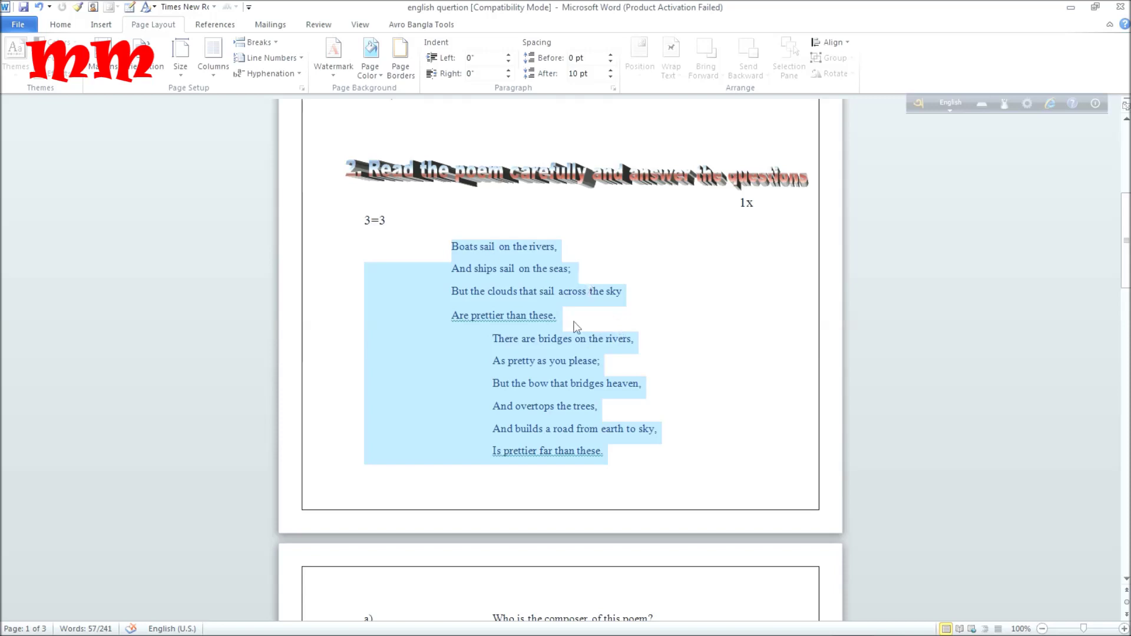
right_click(564, 348)
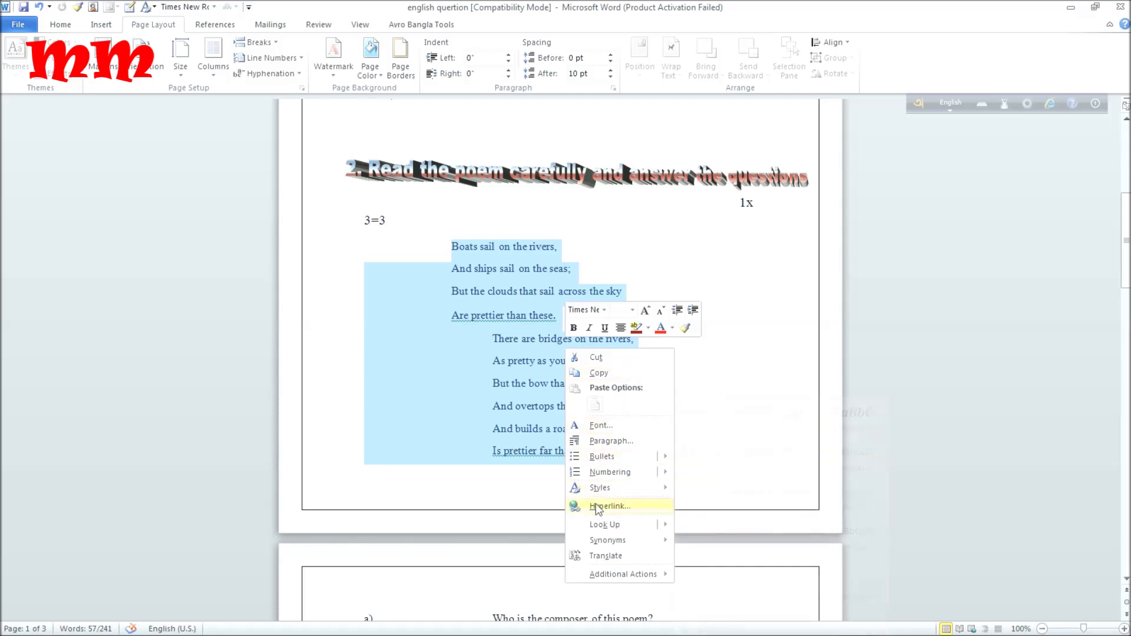
mouse_move(623, 574)
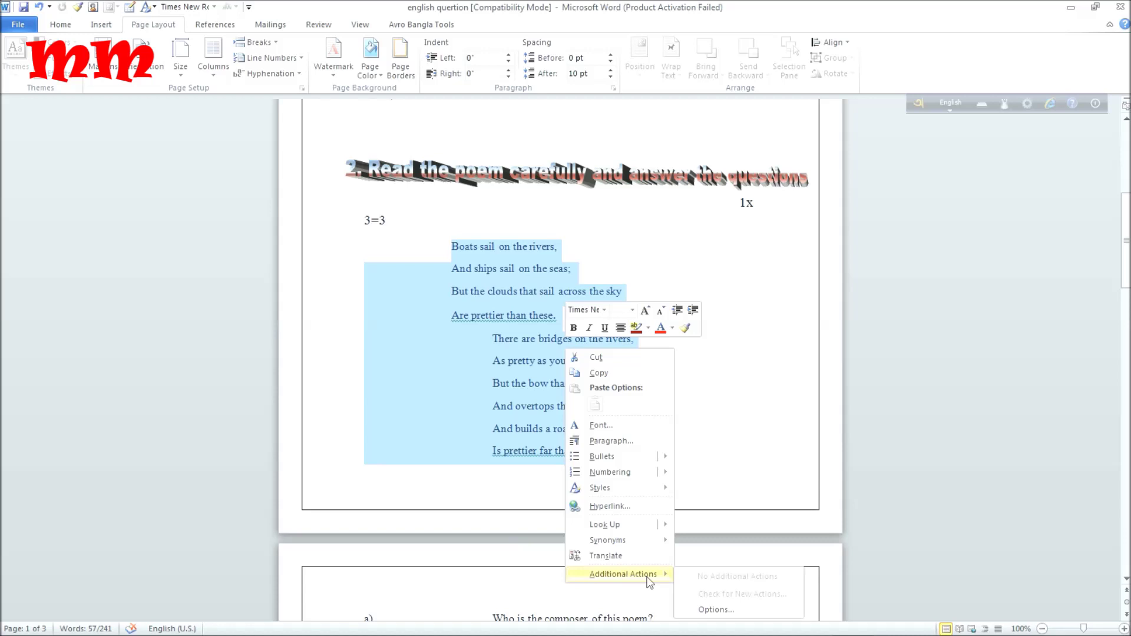
click(721, 610)
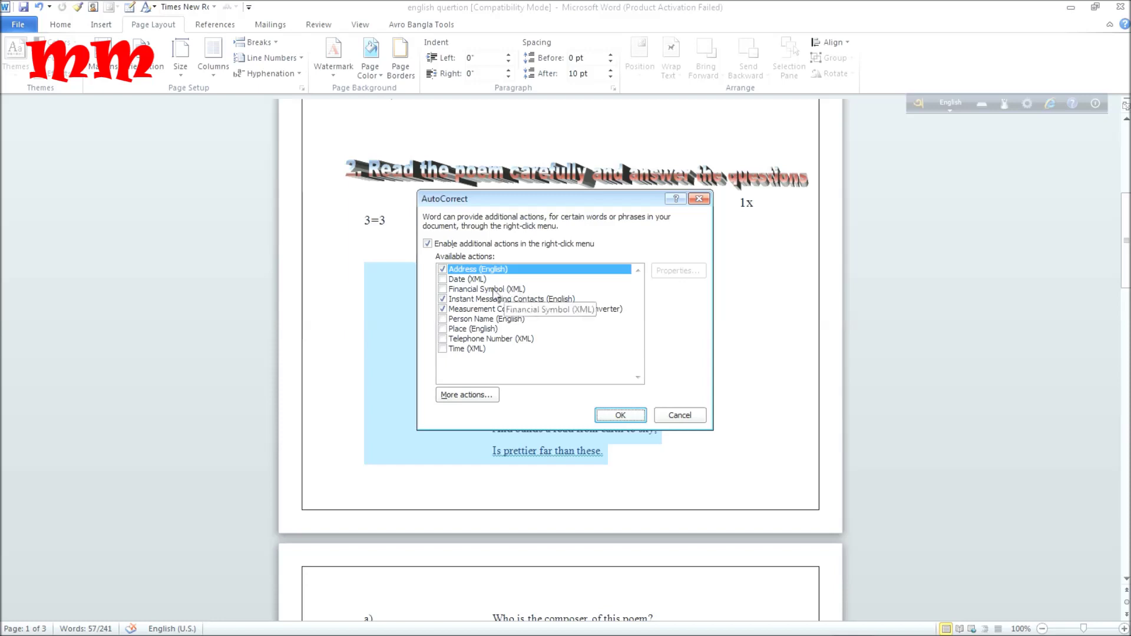
- Try More actions in AutoCorrect, dismiss the connection error, and close the dialog unchanged
click(460, 396)
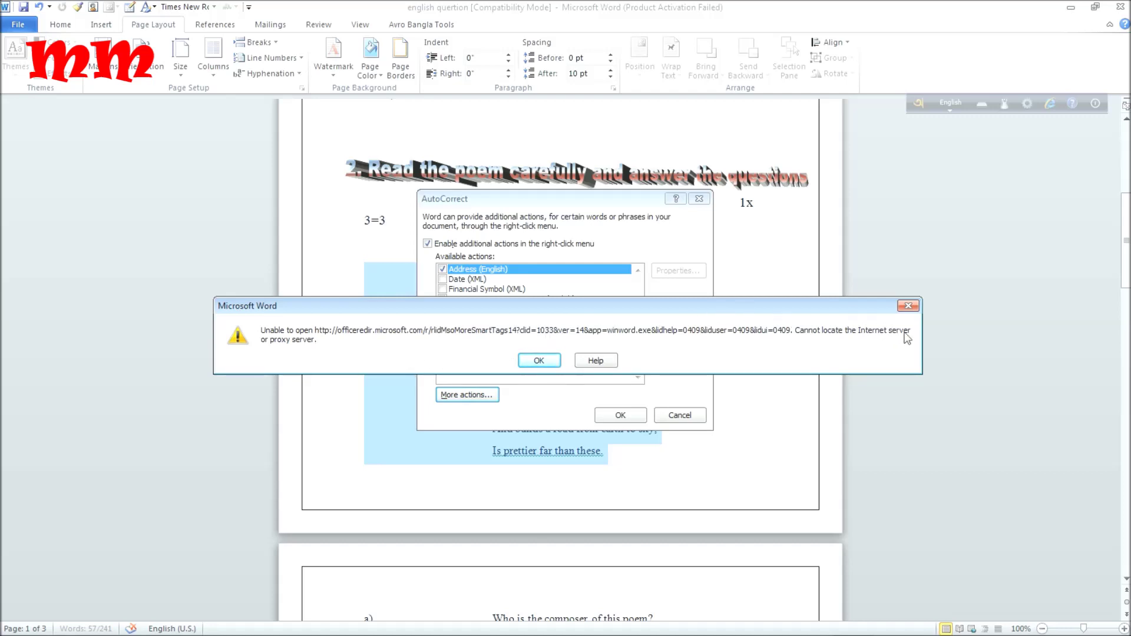
click(540, 359)
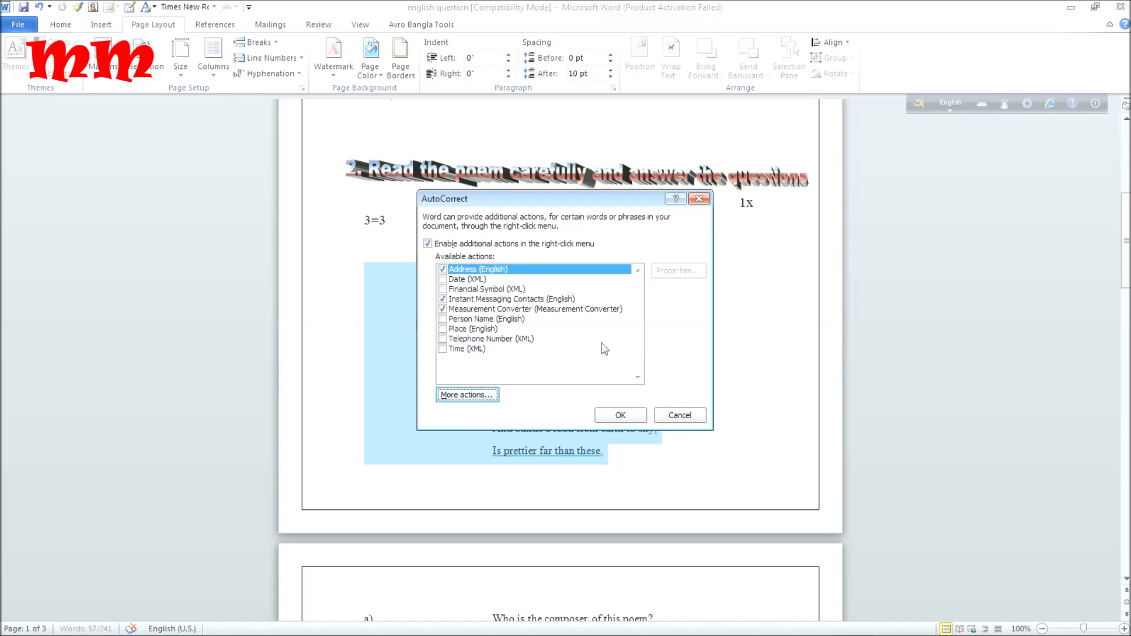
click(622, 414)
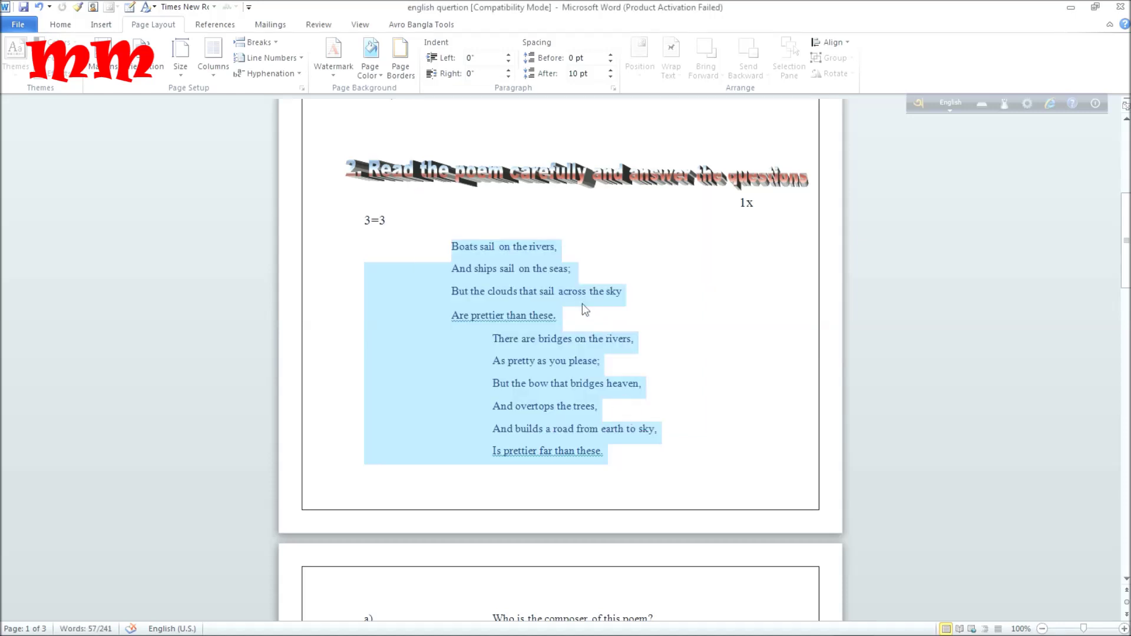
- Deselect the poem, then scroll down and select the family-tree picture
click(610, 235)
scroll(518, 361, down, 2)
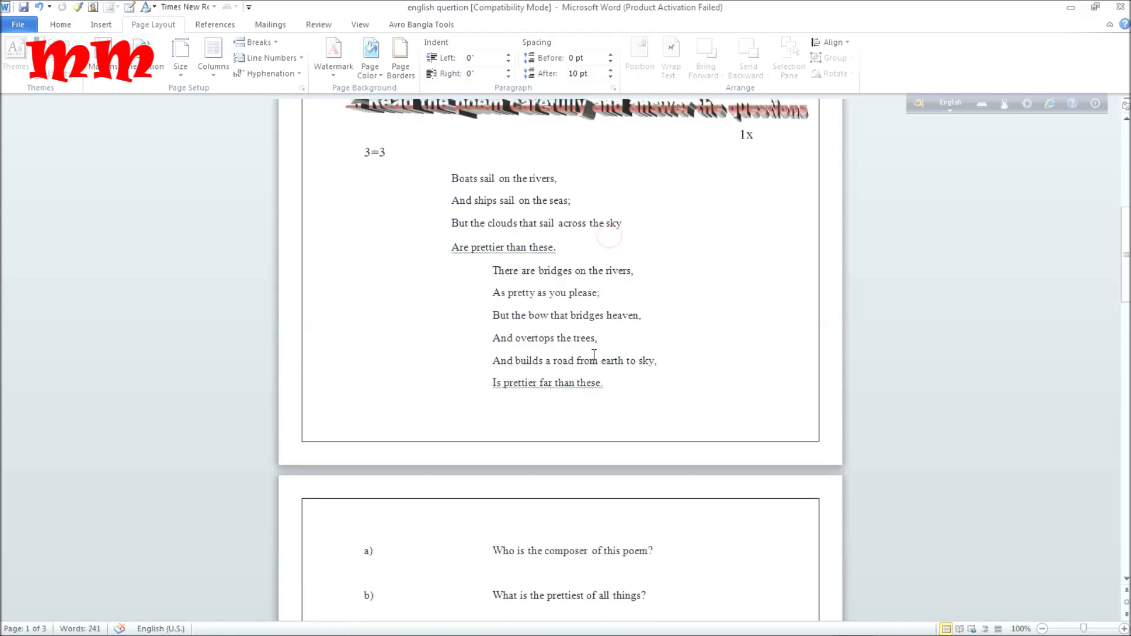
scroll(593, 351, down, 9)
scroll(592, 352, down, 5)
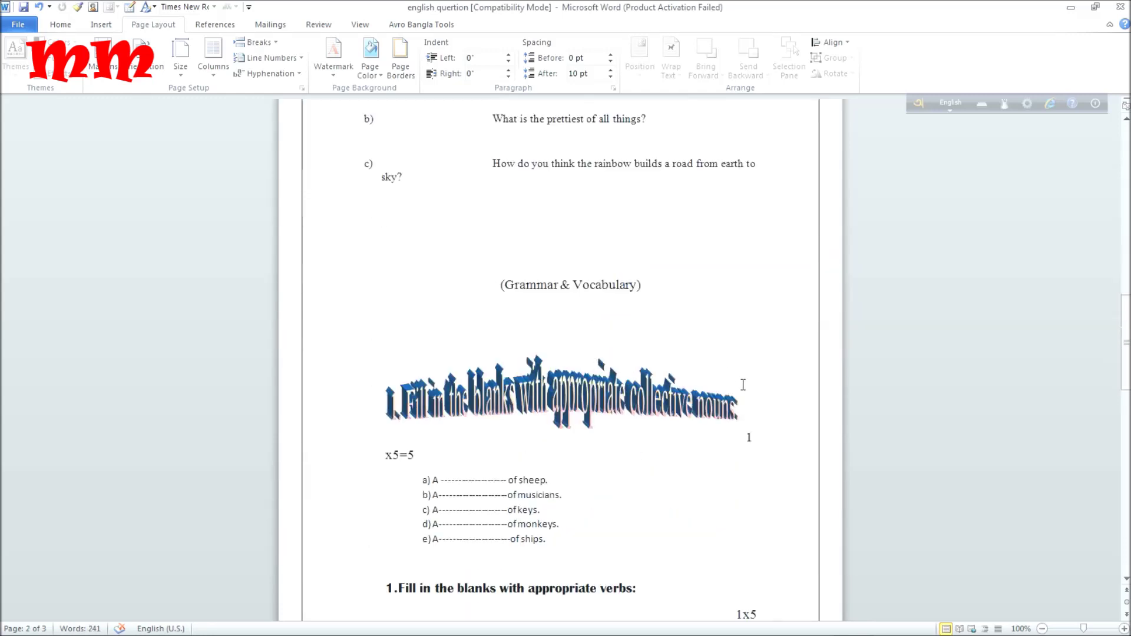
scroll(739, 401, down, 5)
scroll(740, 416, down, 3)
scroll(739, 415, down, 5)
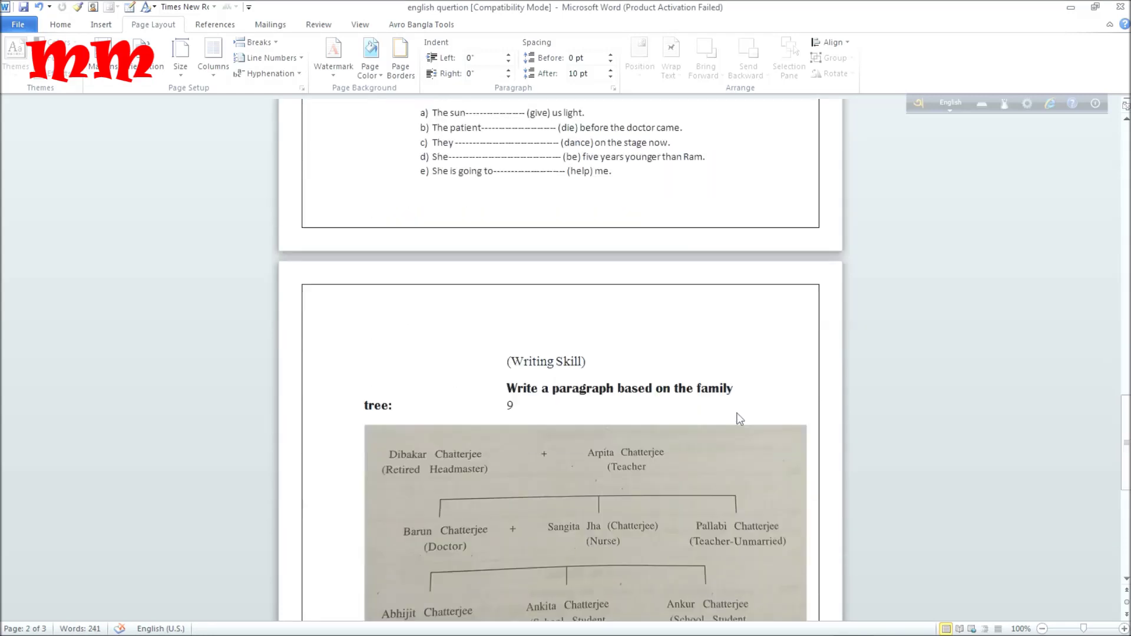
scroll(737, 413, down, 5)
click(609, 366)
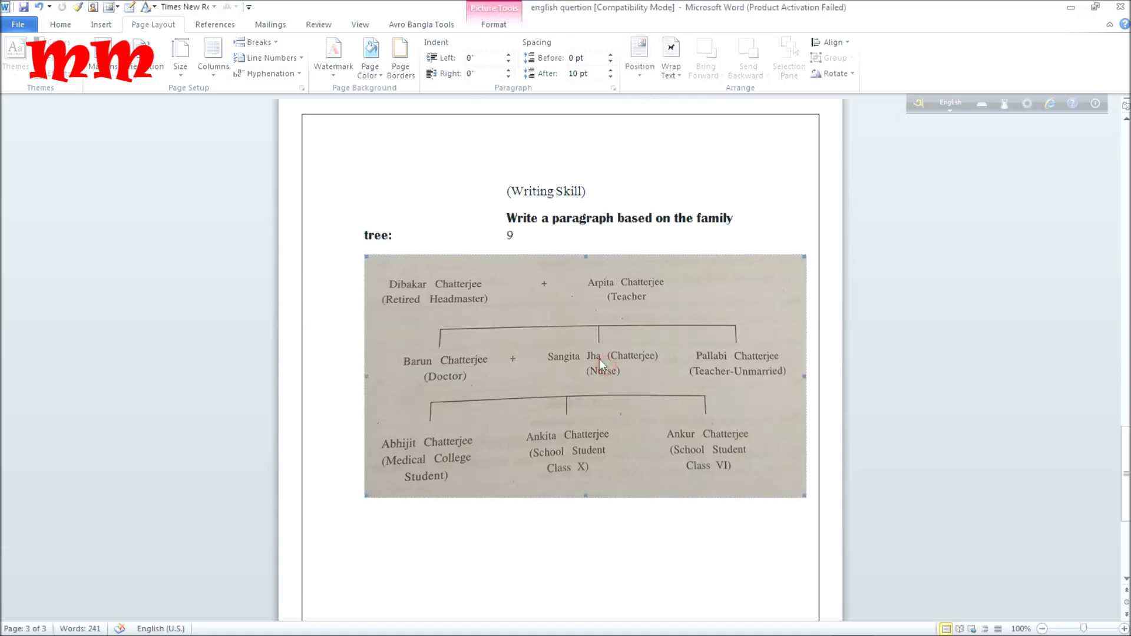
click(505, 26)
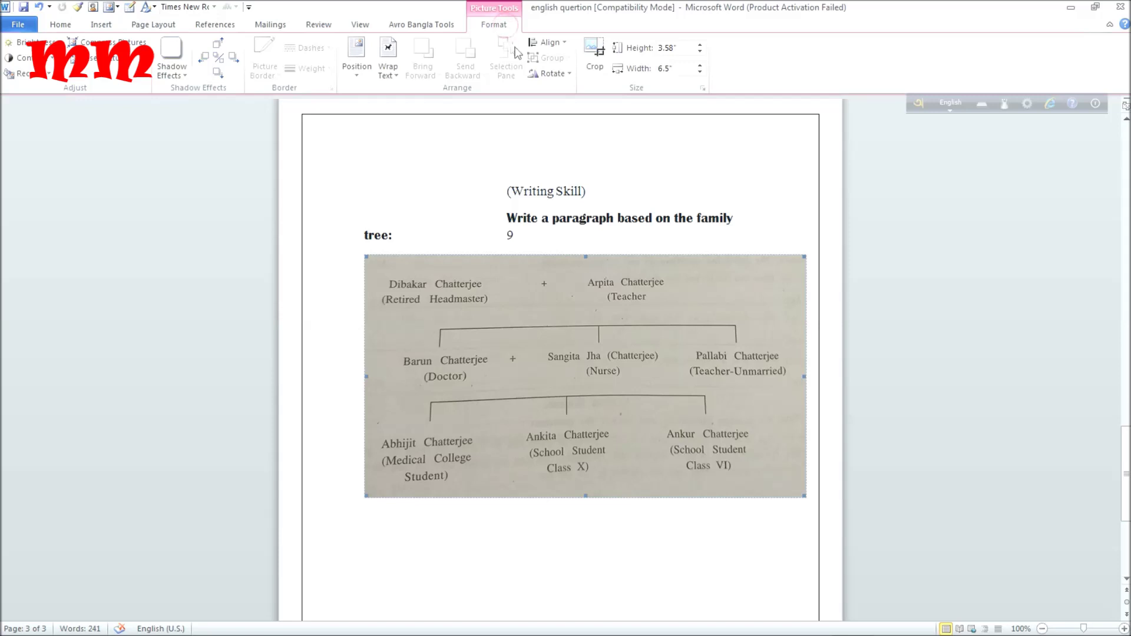
- Give the family-tree picture Tight wrapping and Center horizontal alignment
right_click(624, 320)
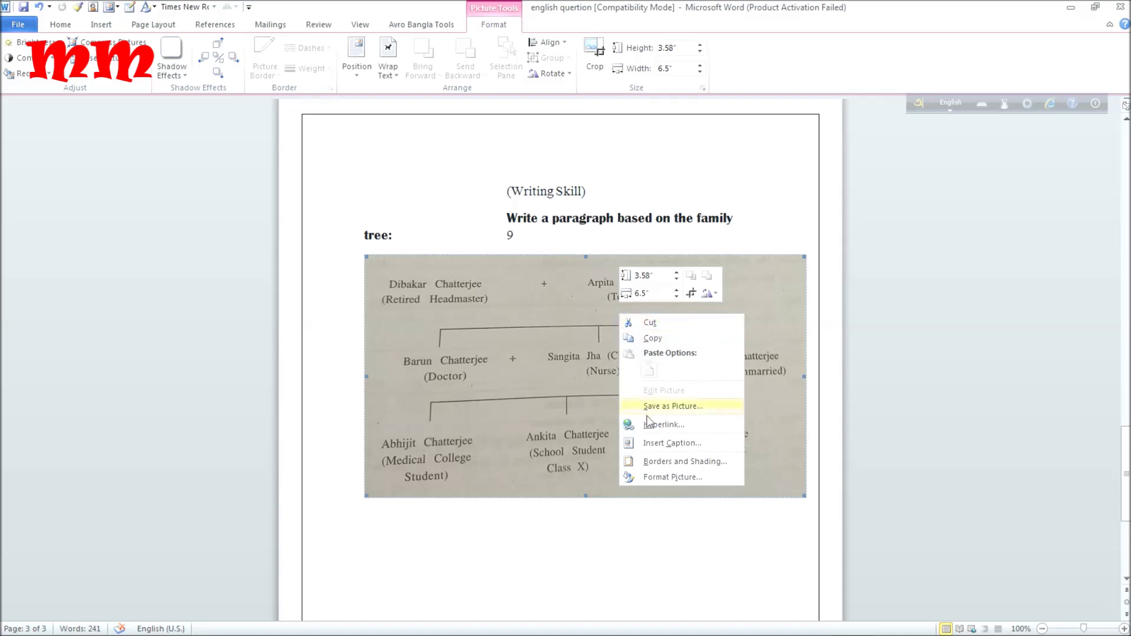
click(673, 474)
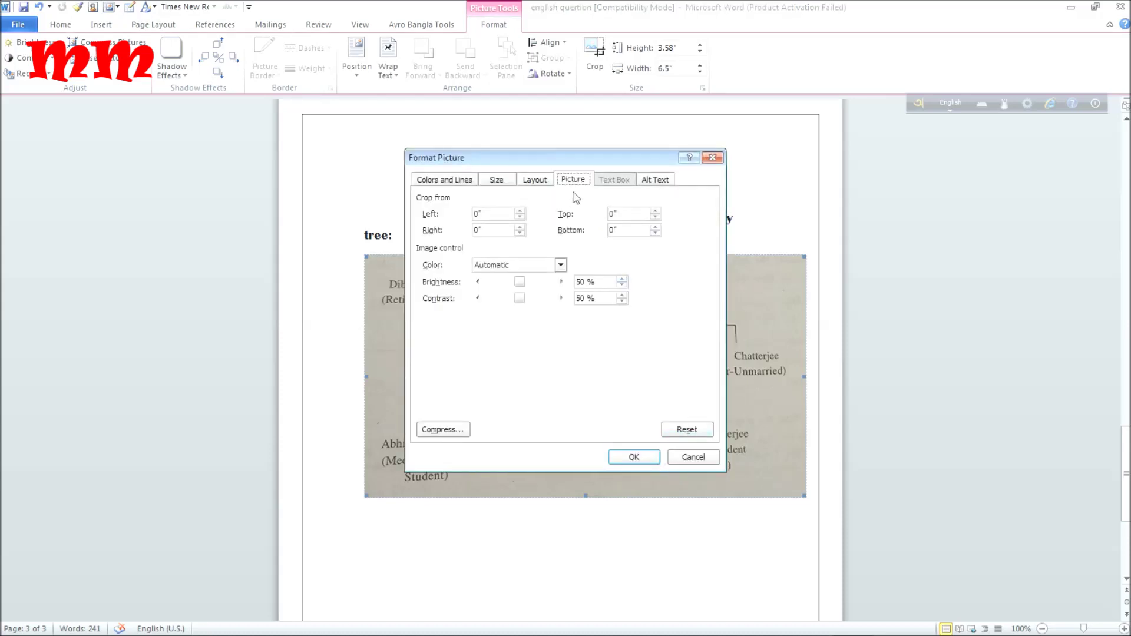
click(533, 181)
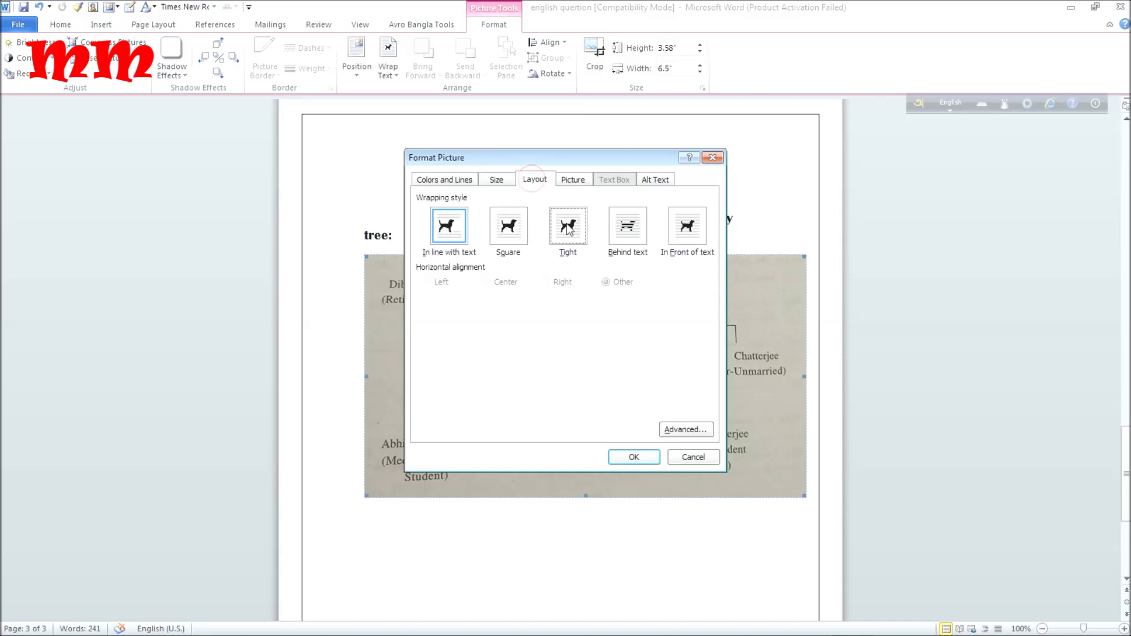
click(568, 226)
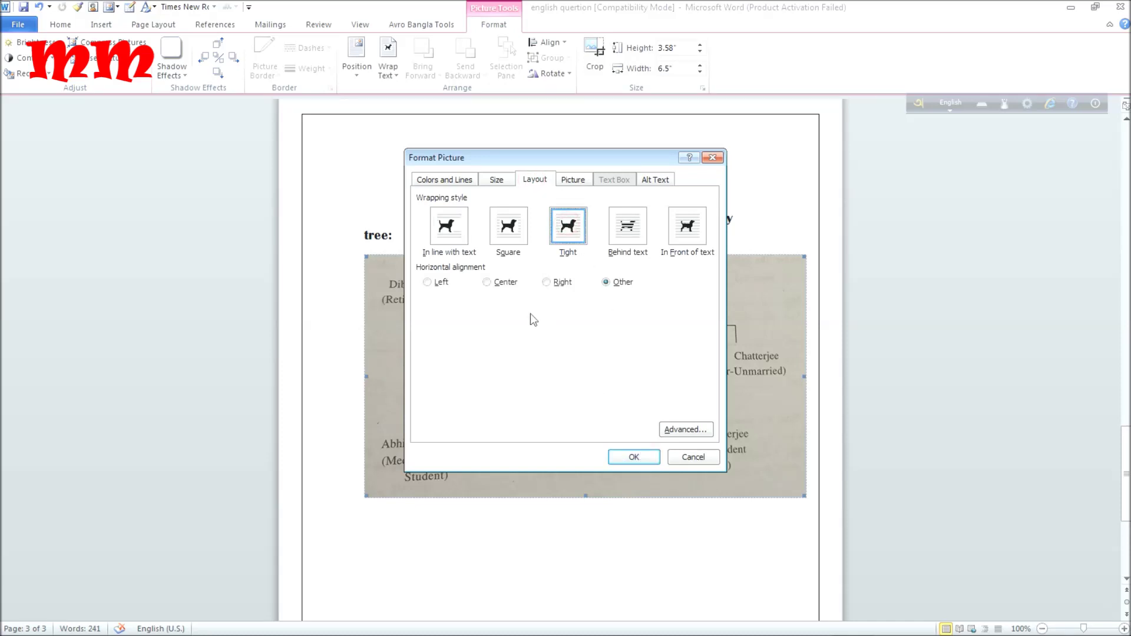
click(493, 285)
click(638, 454)
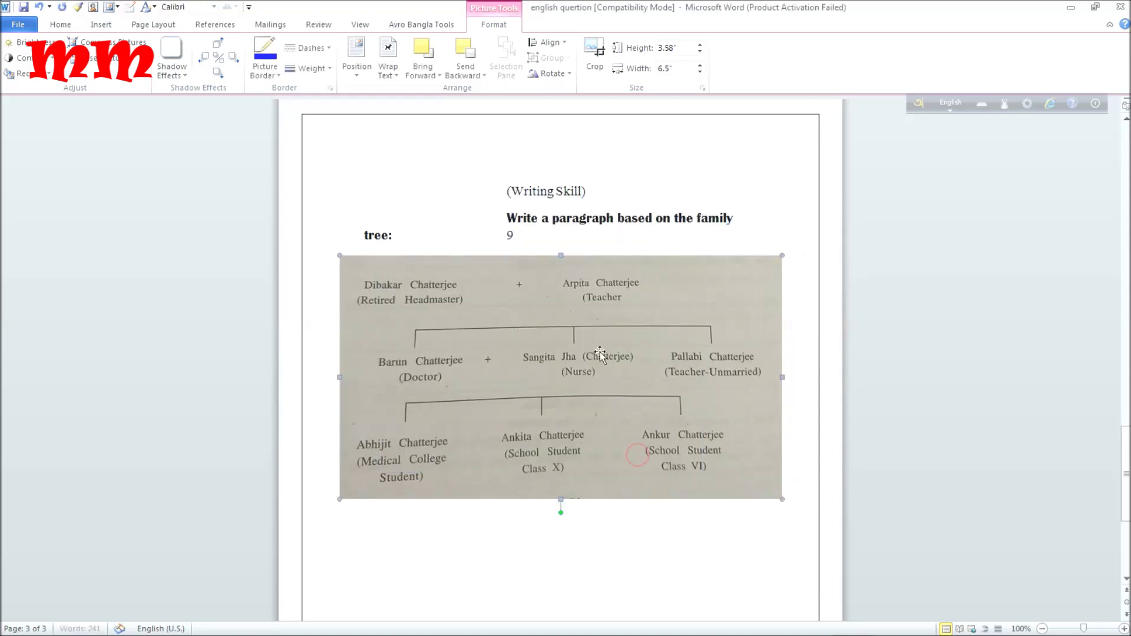
right_click(576, 350)
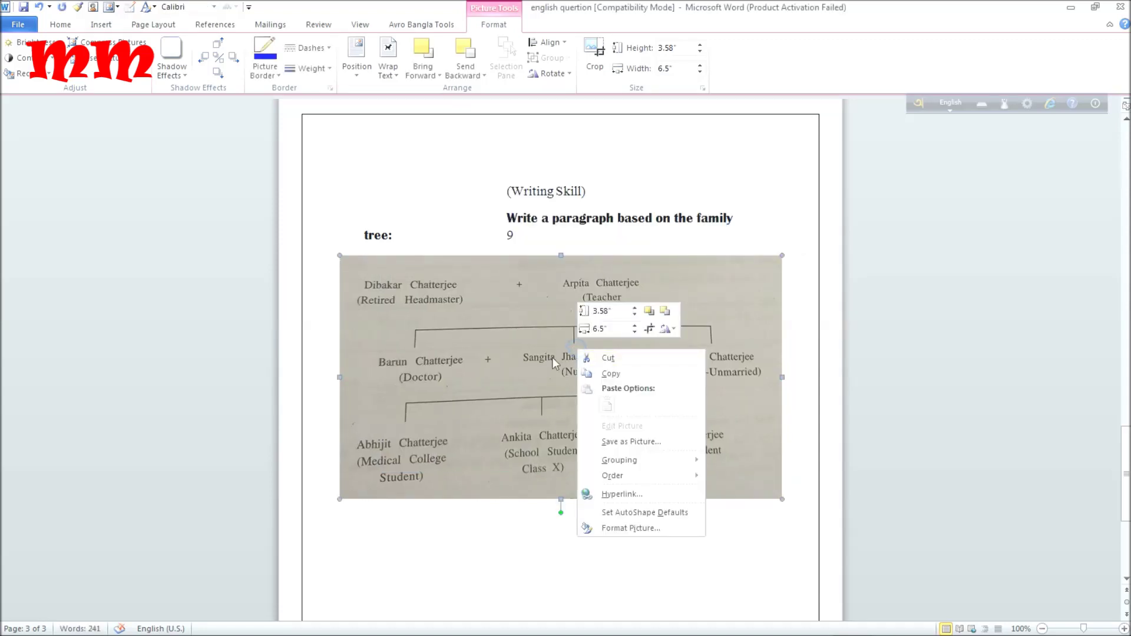
- Drag the kashmir photo from the desktop into the document below the family tree
click(527, 550)
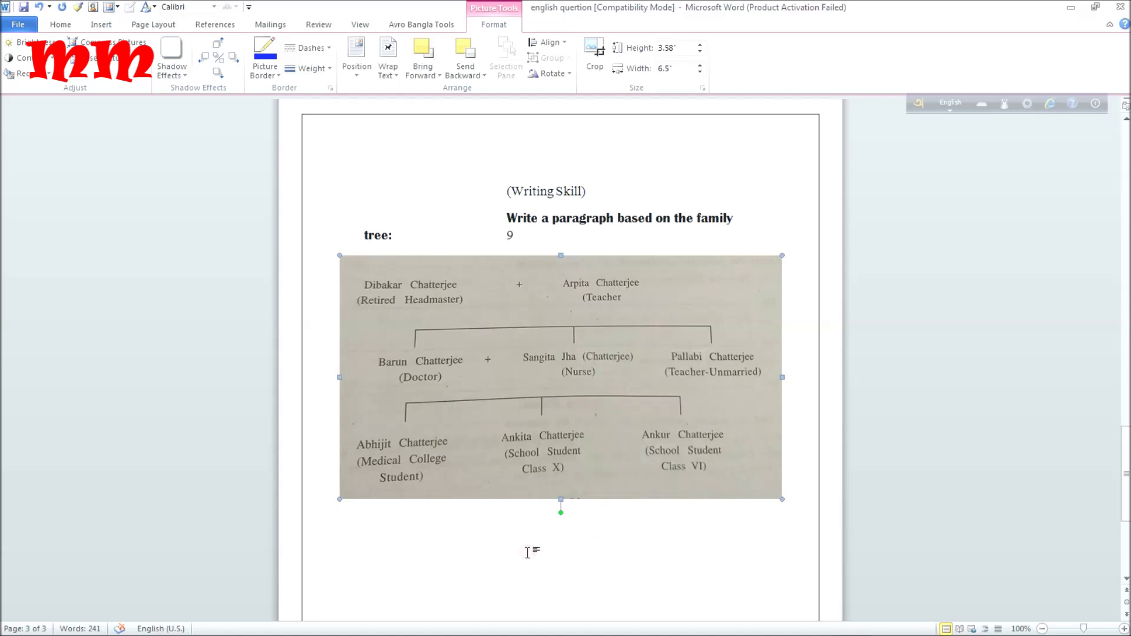
click(547, 347)
click(1094, 7)
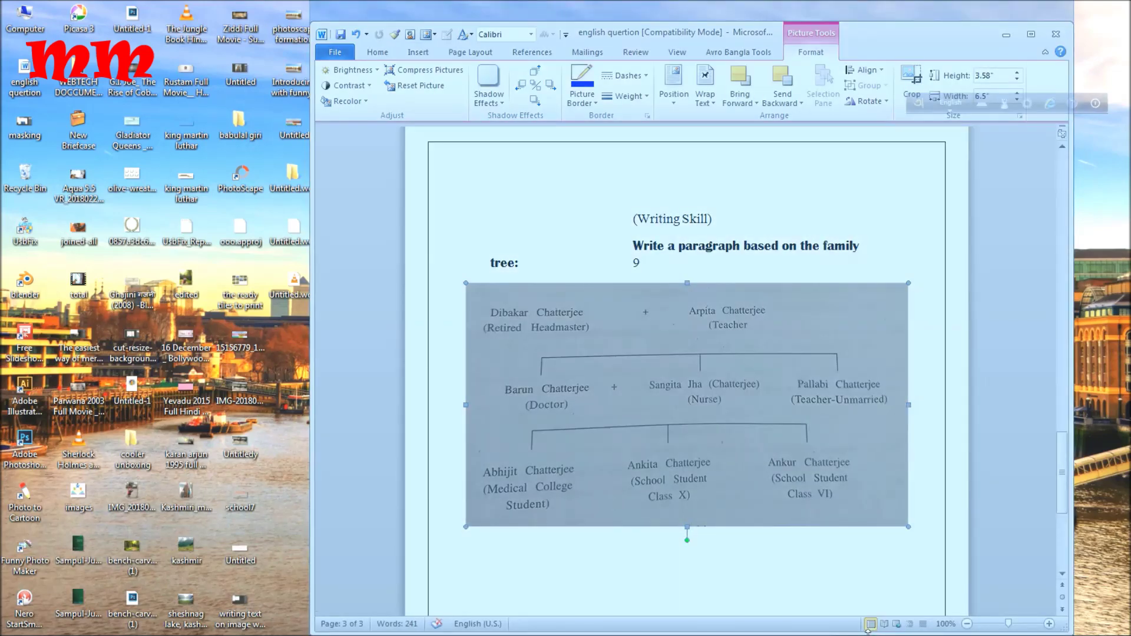
drag(863, 547, 866, 631)
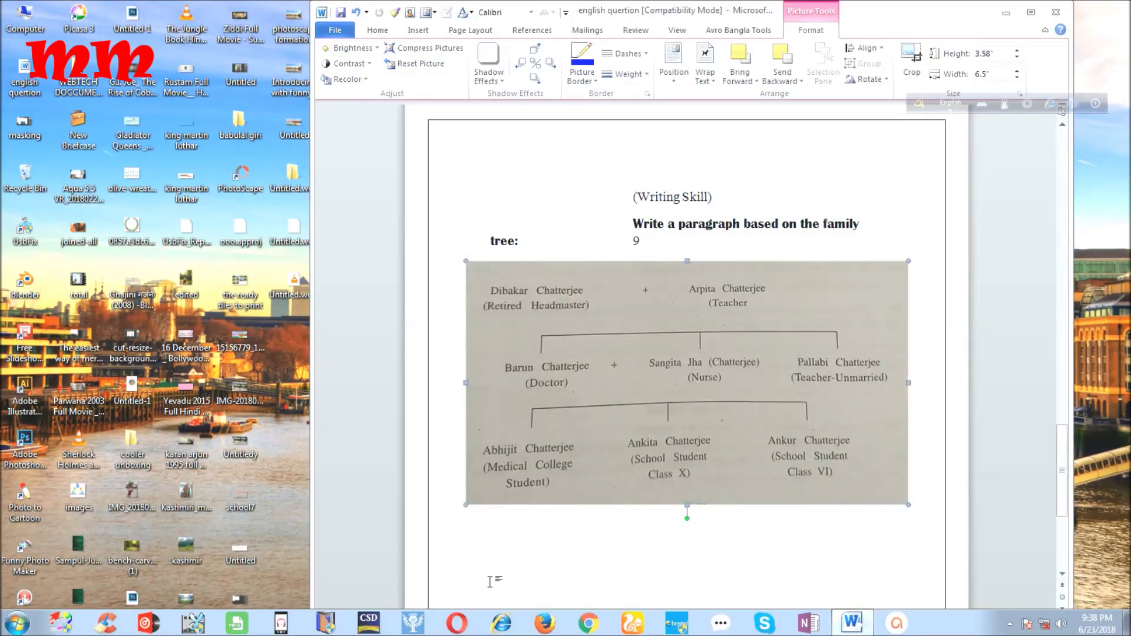
drag(175, 560, 628, 546)
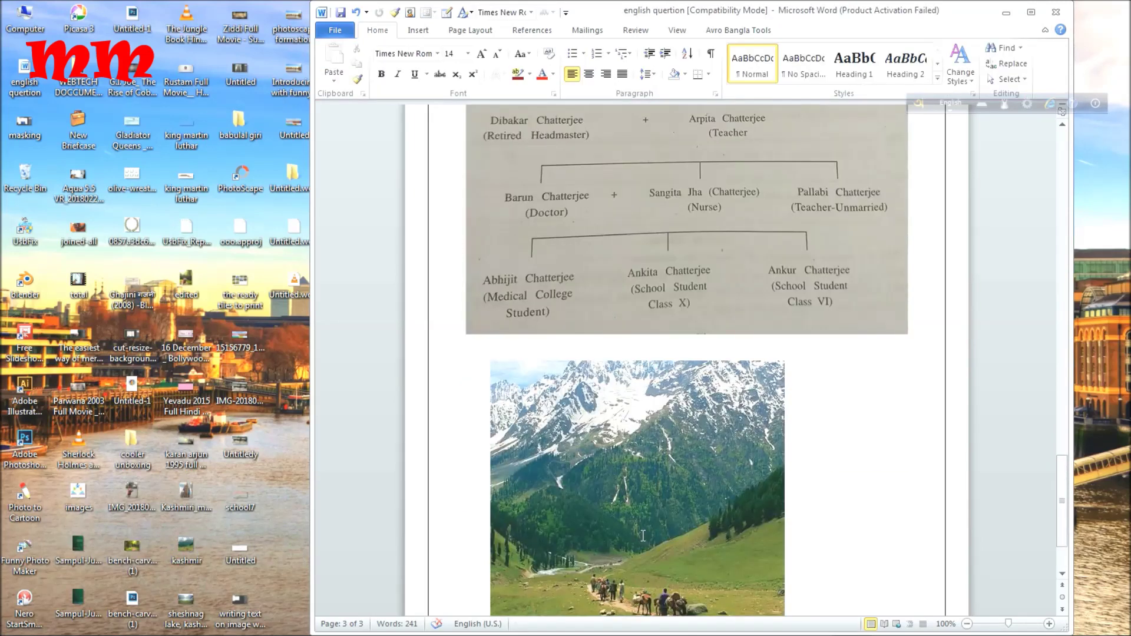
scroll(642, 535, down, 3)
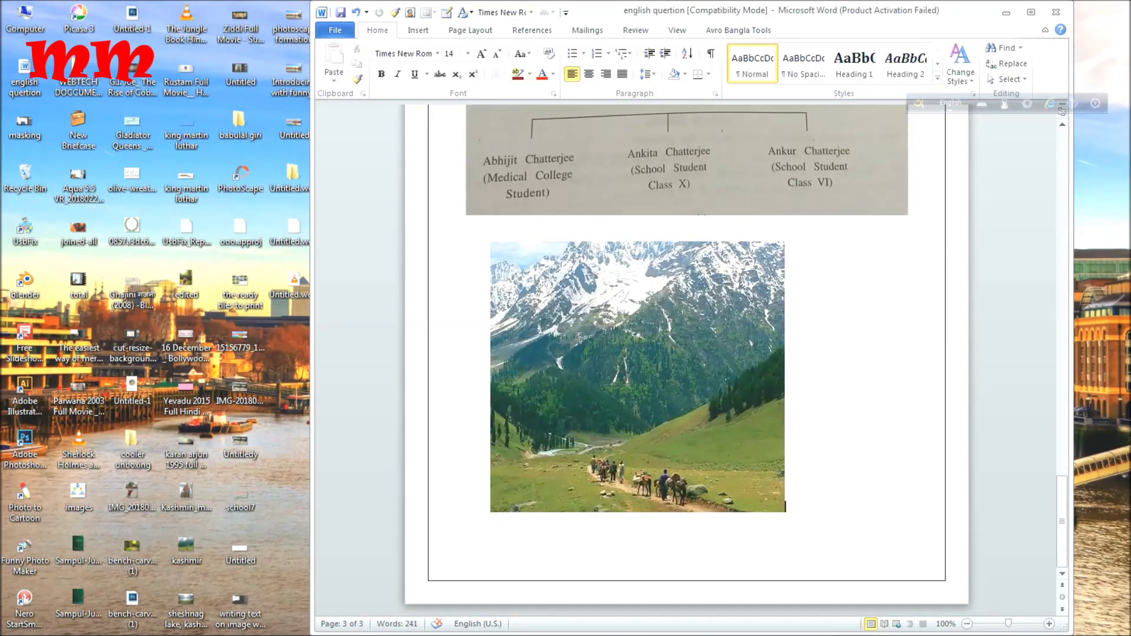
right_click(578, 339)
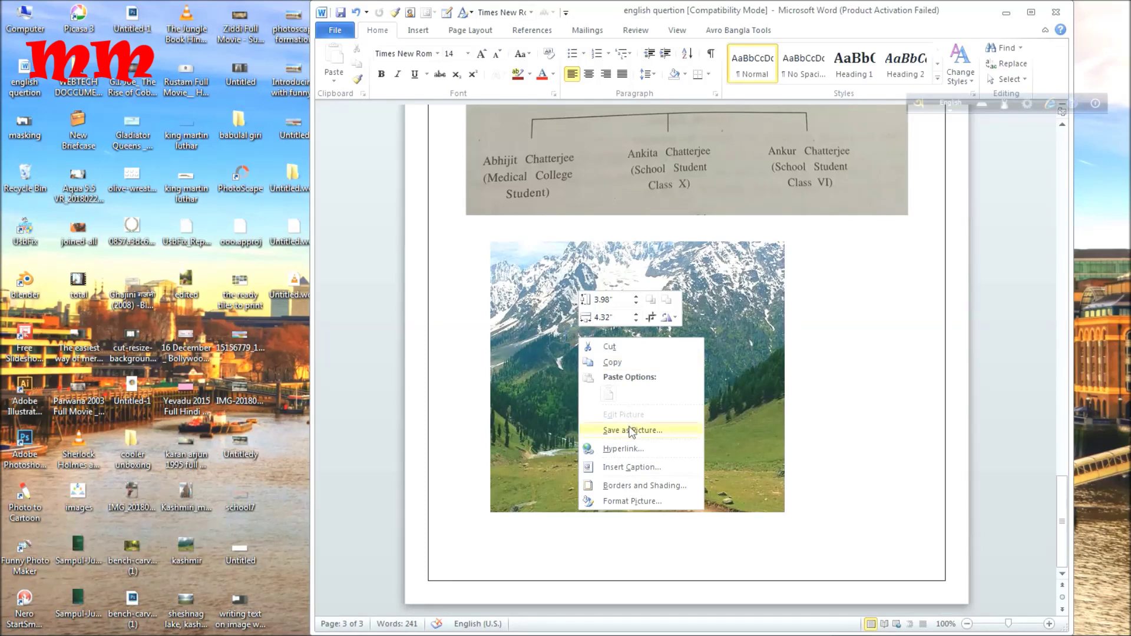
- Set the mountain photo's text wrapping to Tight
click(652, 502)
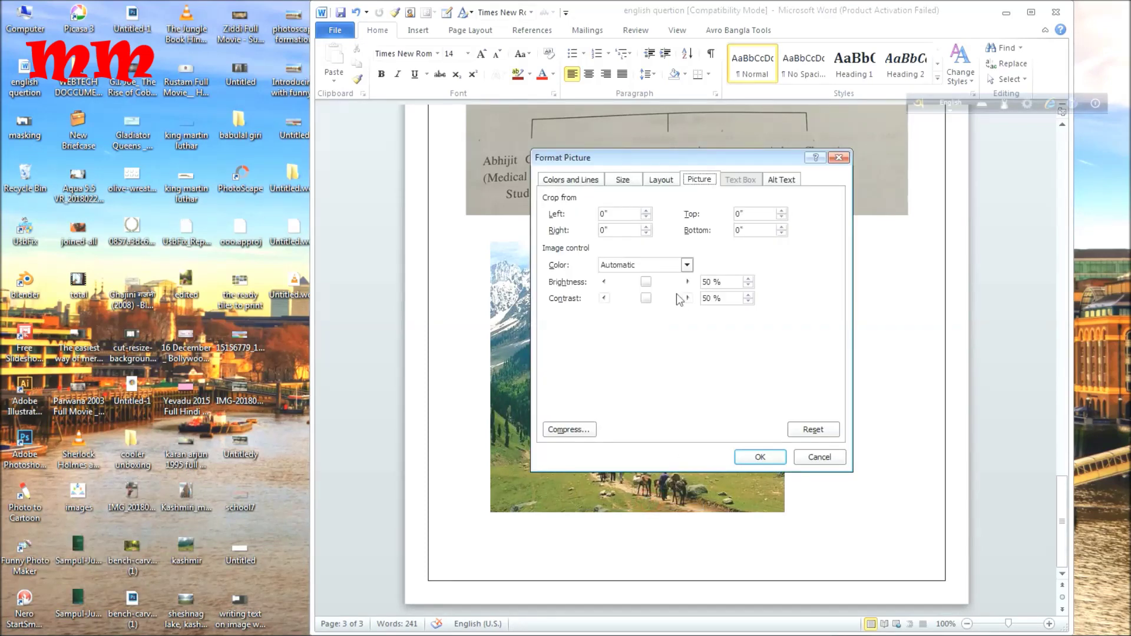
click(677, 183)
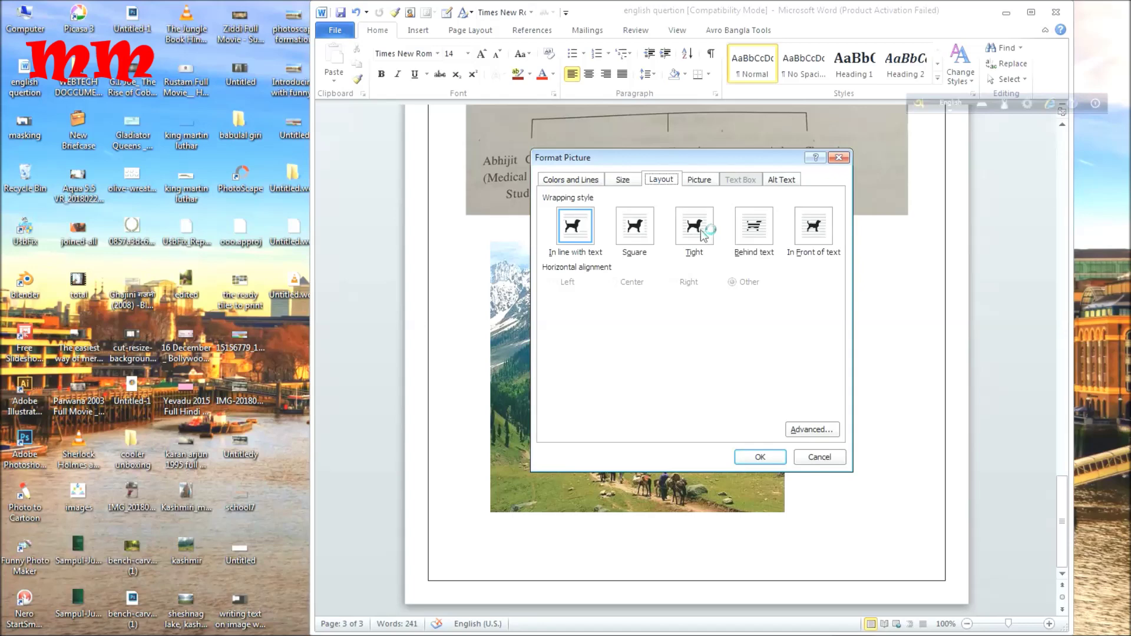
click(702, 234)
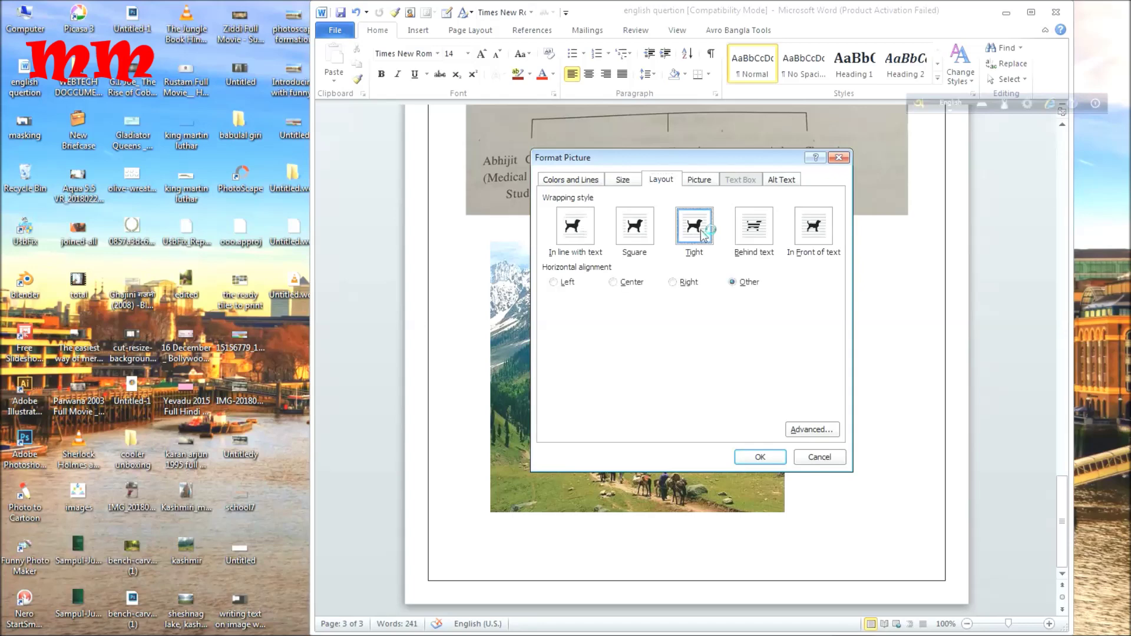
click(758, 458)
- Move the mountain photo below the family tree and widen it on both sides
scroll(751, 461, up, 9)
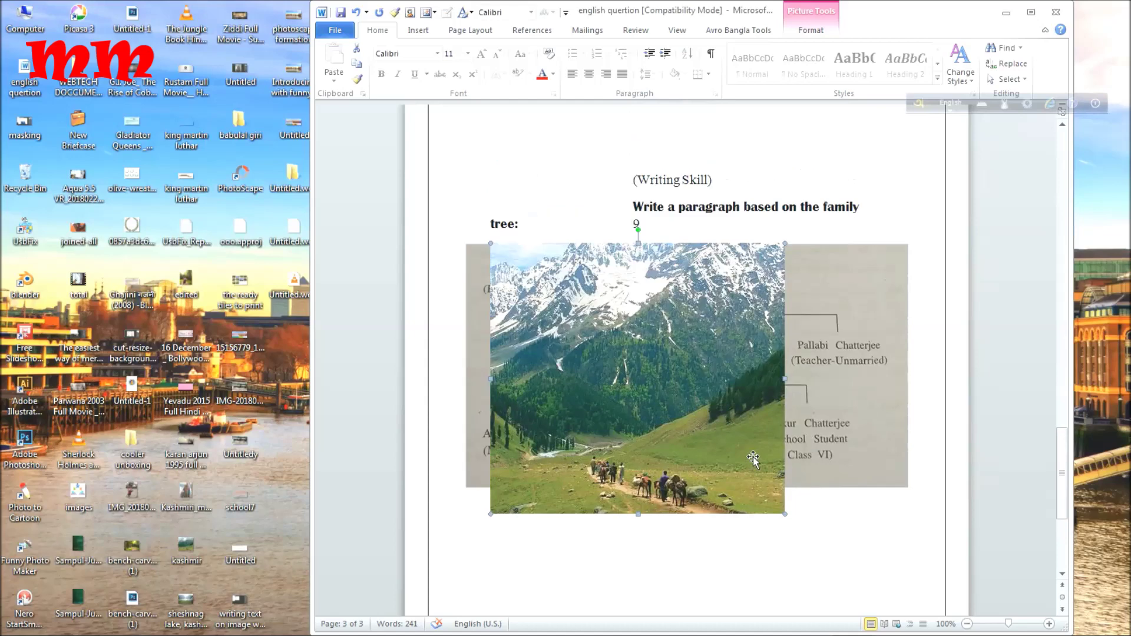
drag(639, 403, 682, 497)
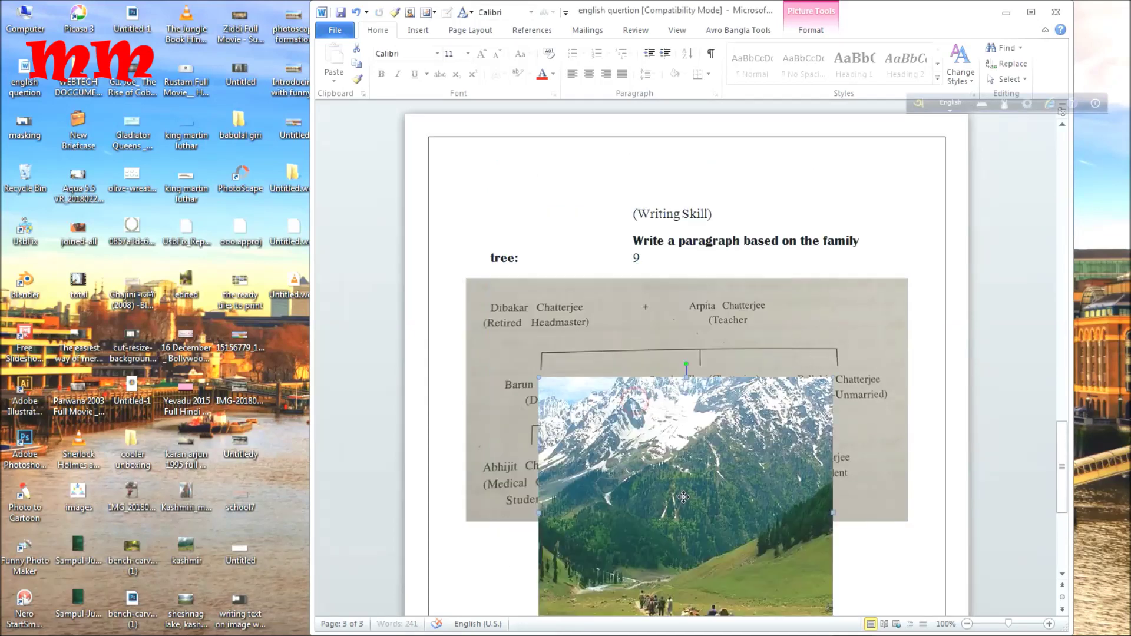
scroll(679, 478, down, 5)
drag(658, 330, 679, 500)
scroll(678, 492, down, 4)
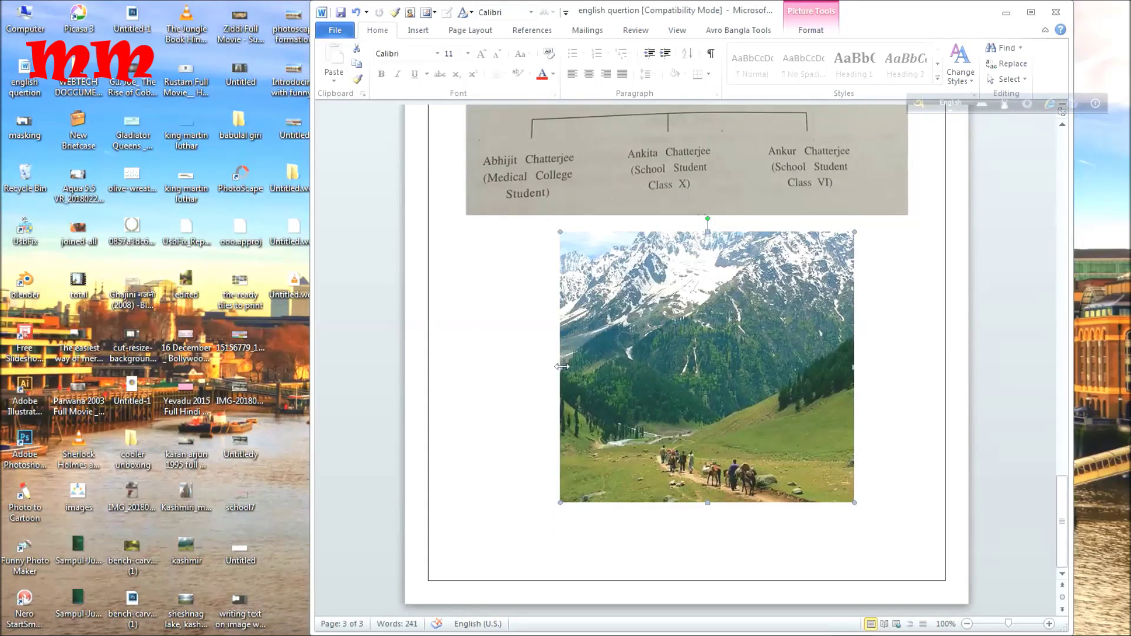
drag(552, 370, 481, 370)
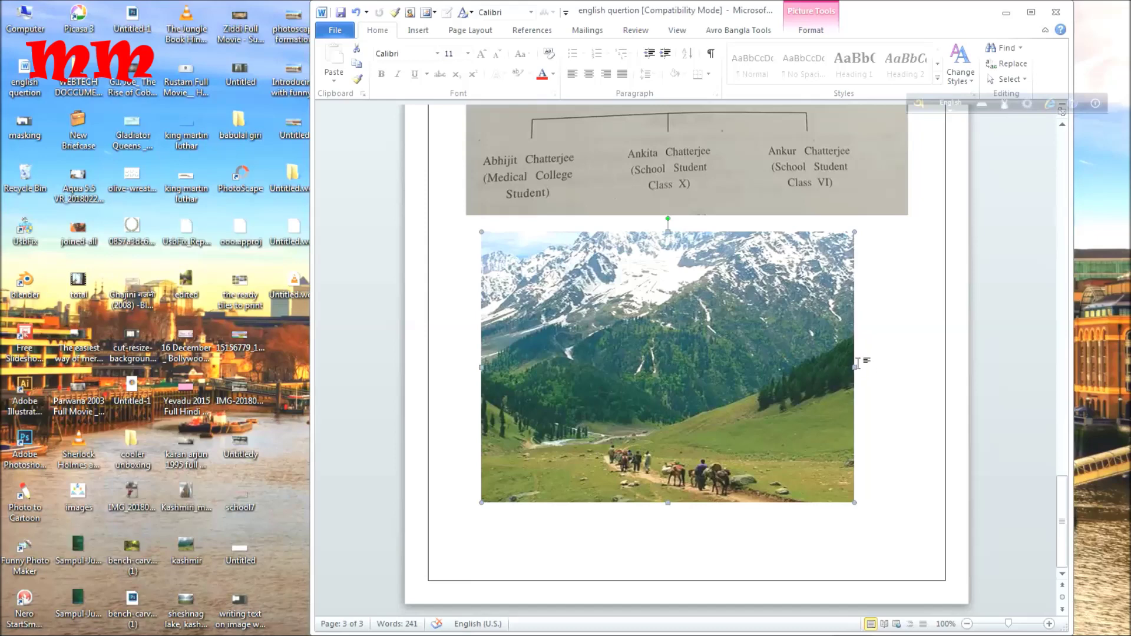
drag(854, 366, 910, 366)
- Set the mountain photo's text wrapping to Behind text
right_click(717, 347)
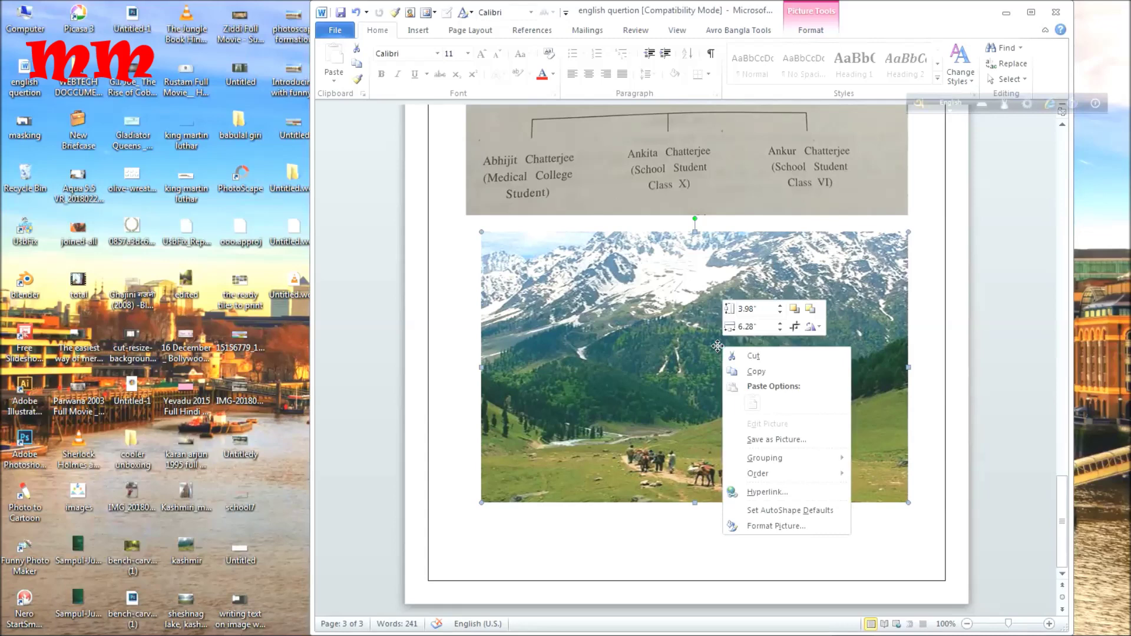
click(784, 525)
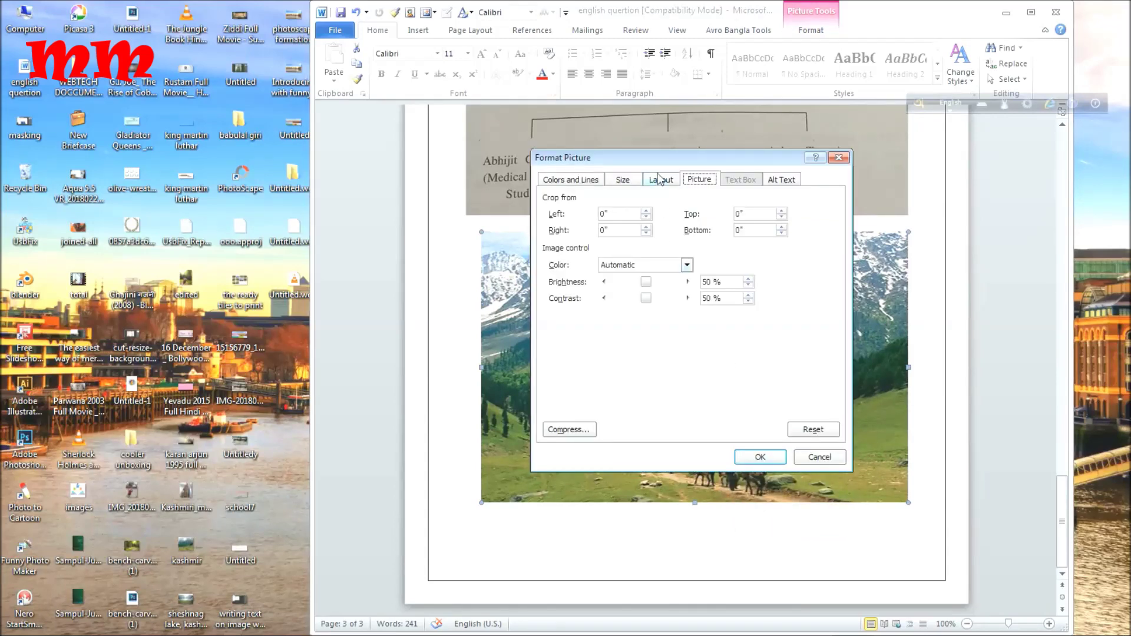
click(660, 179)
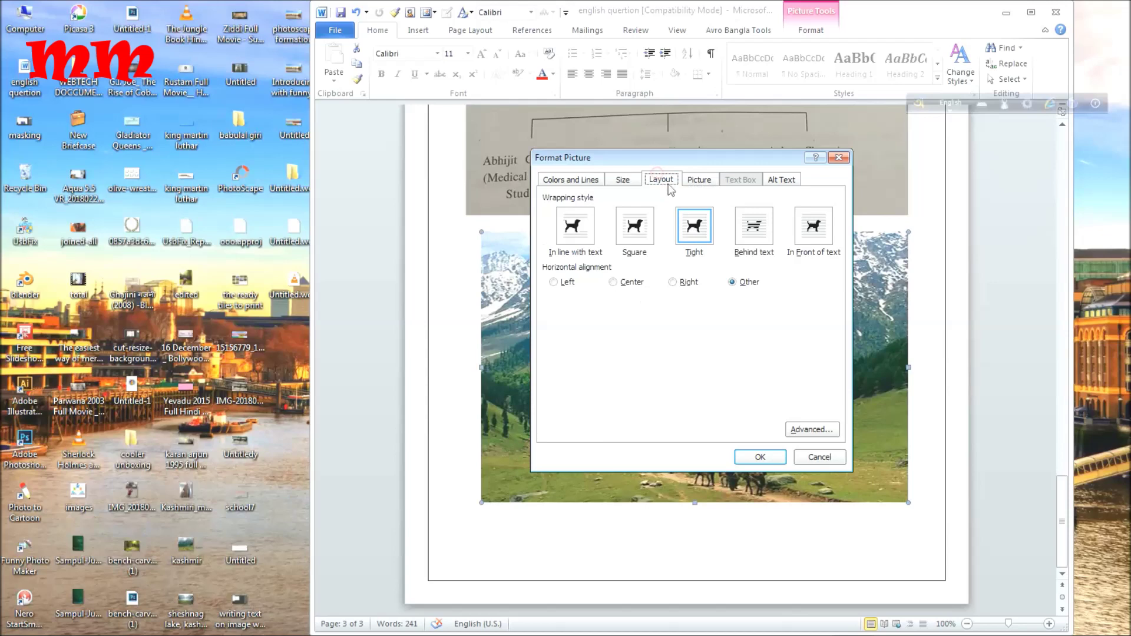
click(764, 242)
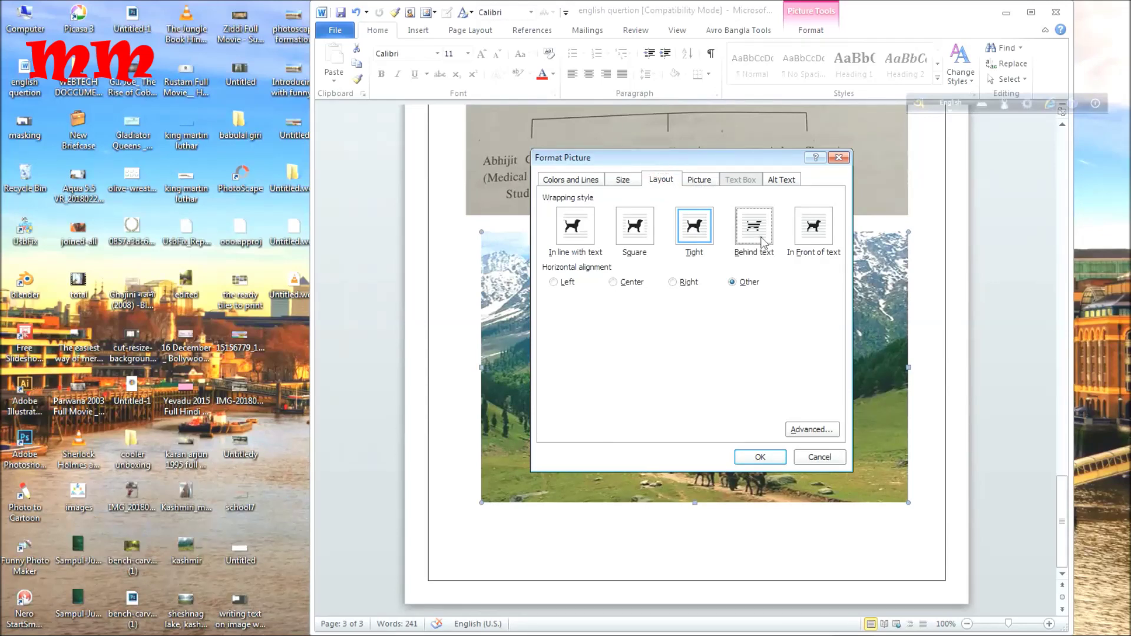
click(764, 454)
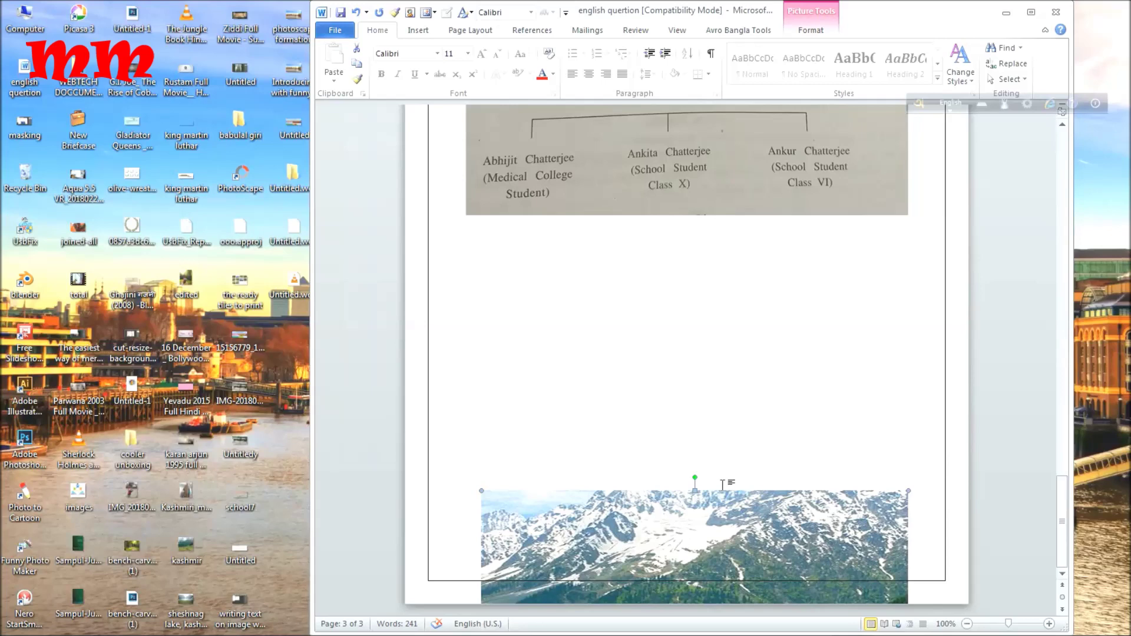
- Select the behind-text mountain photo near the page bottom and bring up its shortcut menu
double_click(608, 536)
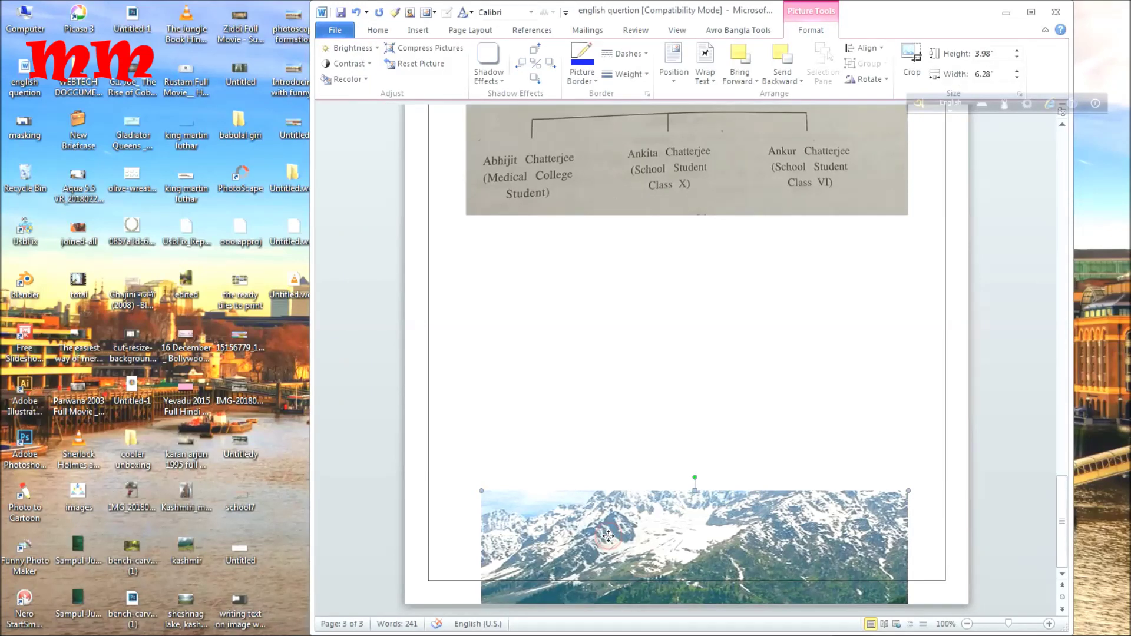
scroll(609, 530, up, 5)
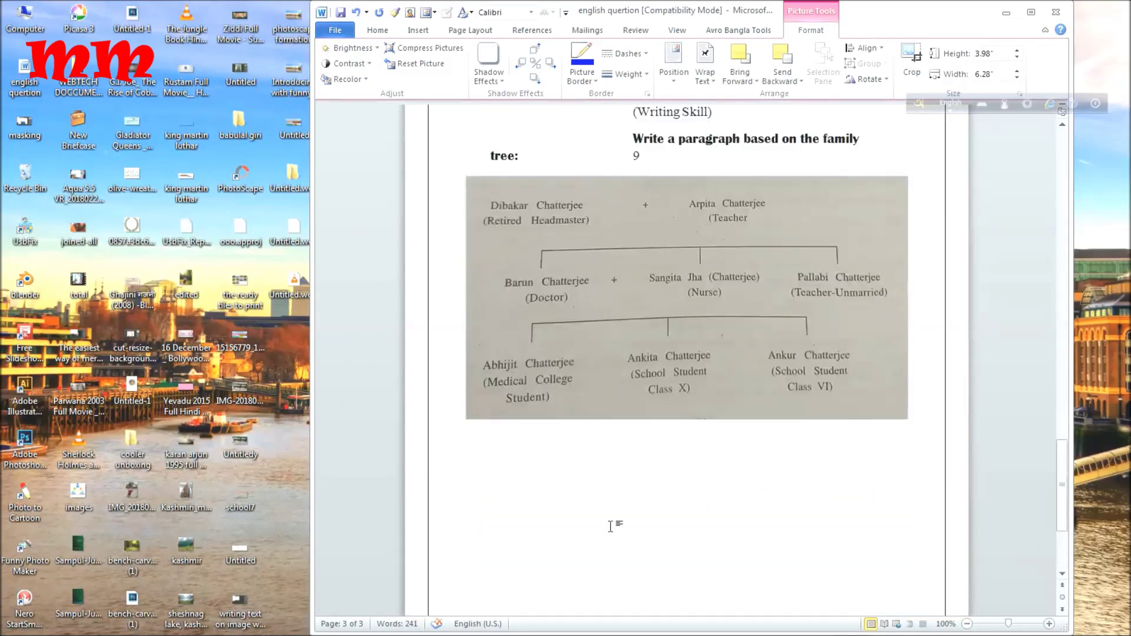
scroll(609, 526, down, 1)
scroll(612, 523, down, 4)
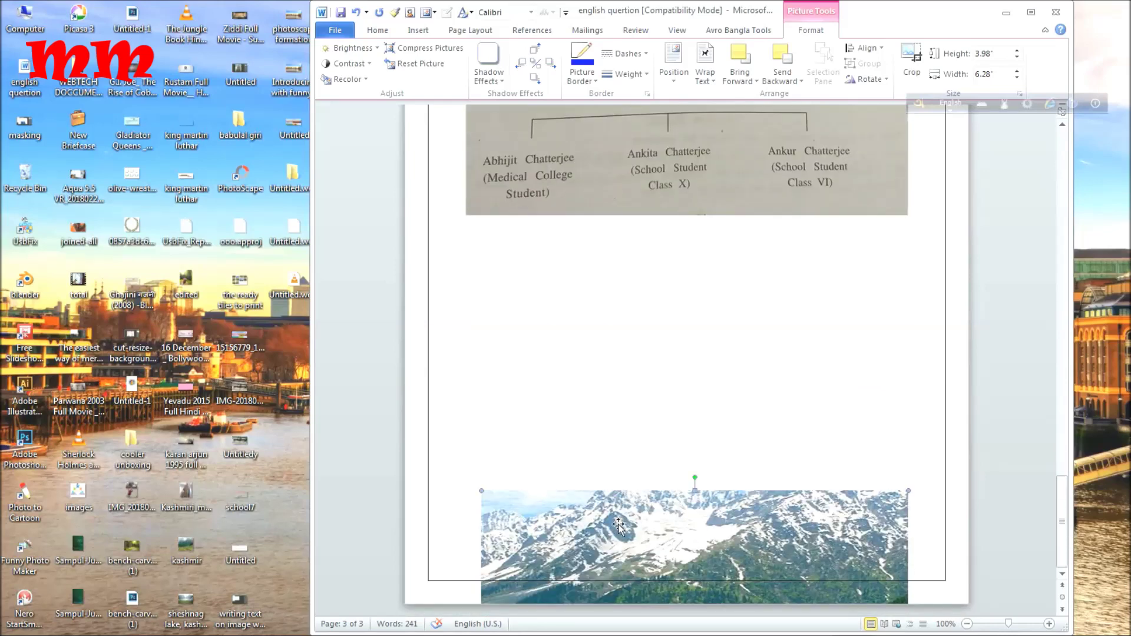
right_click(664, 514)
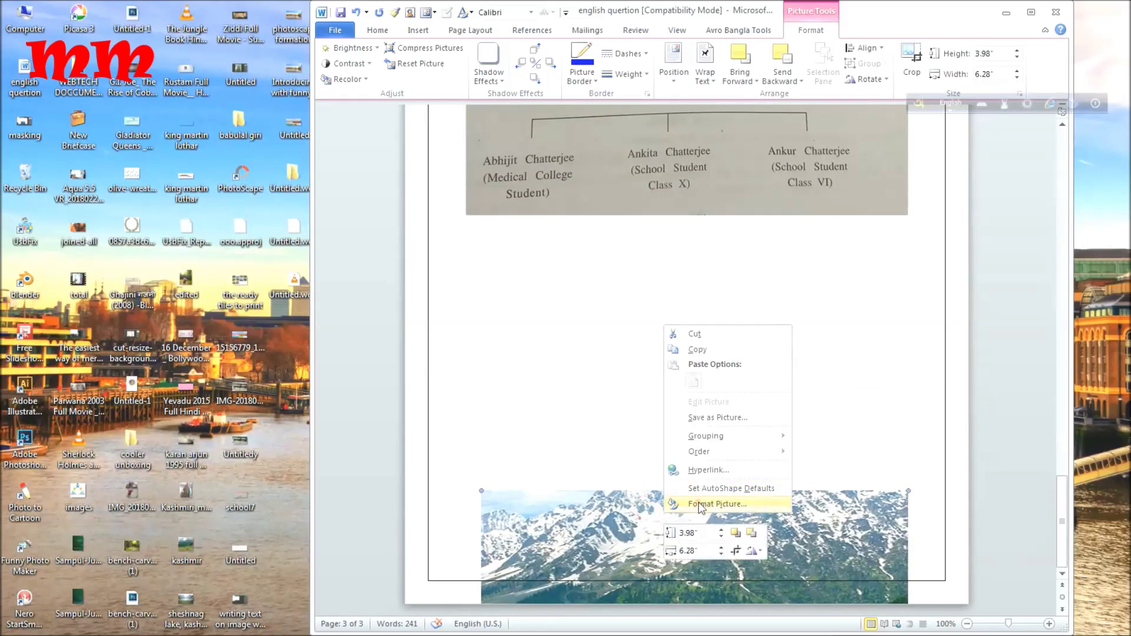
- Set the mountain photo's horizontal alignment to Center and maximize the Word window
click(698, 504)
click(664, 181)
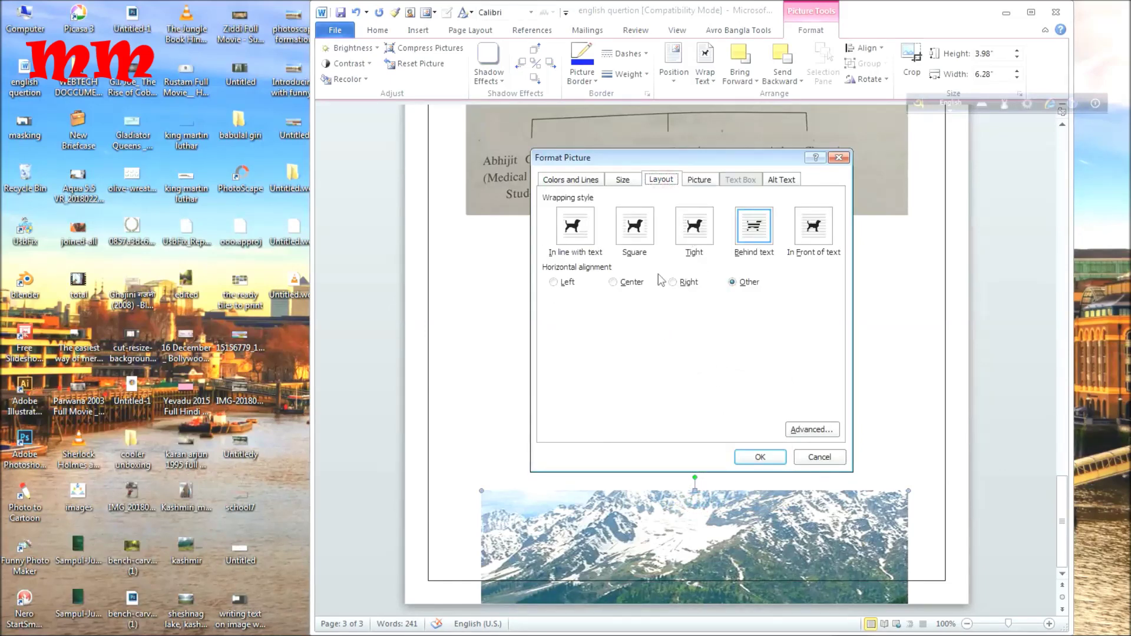
click(618, 282)
click(774, 454)
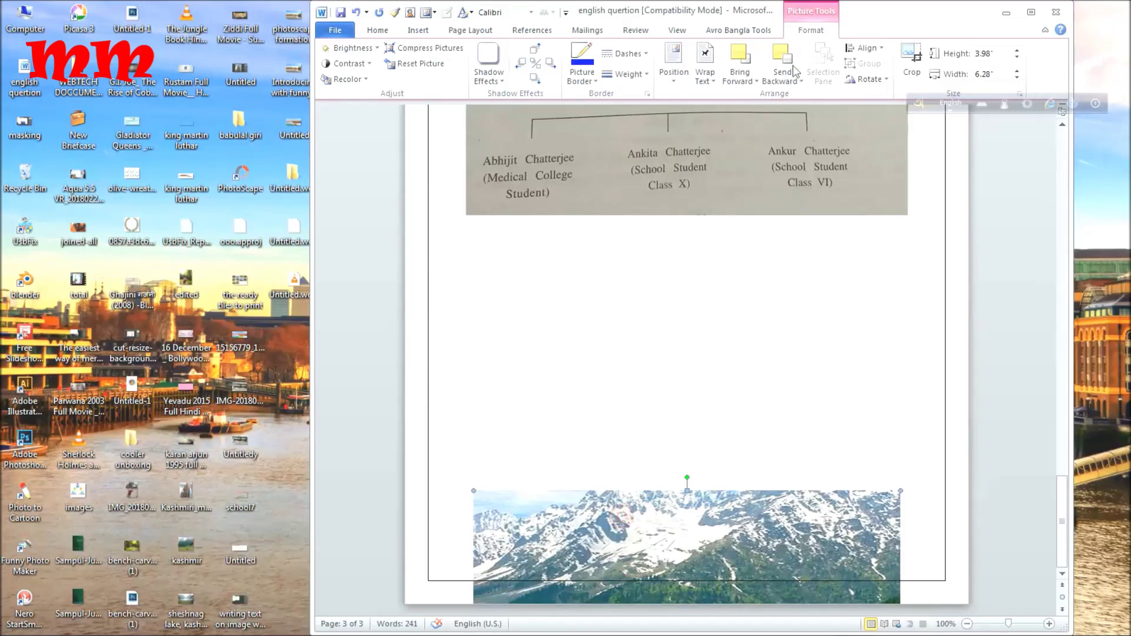
click(1029, 12)
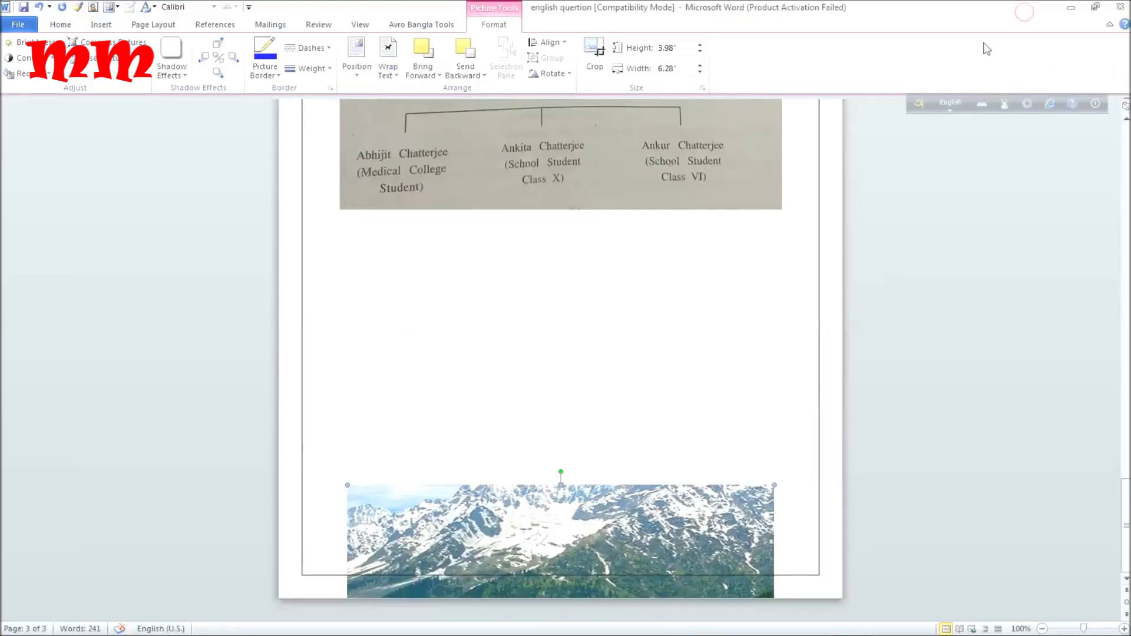
- Reselect the mountain photo and set its text wrapping to Tight
click(516, 518)
click(328, 356)
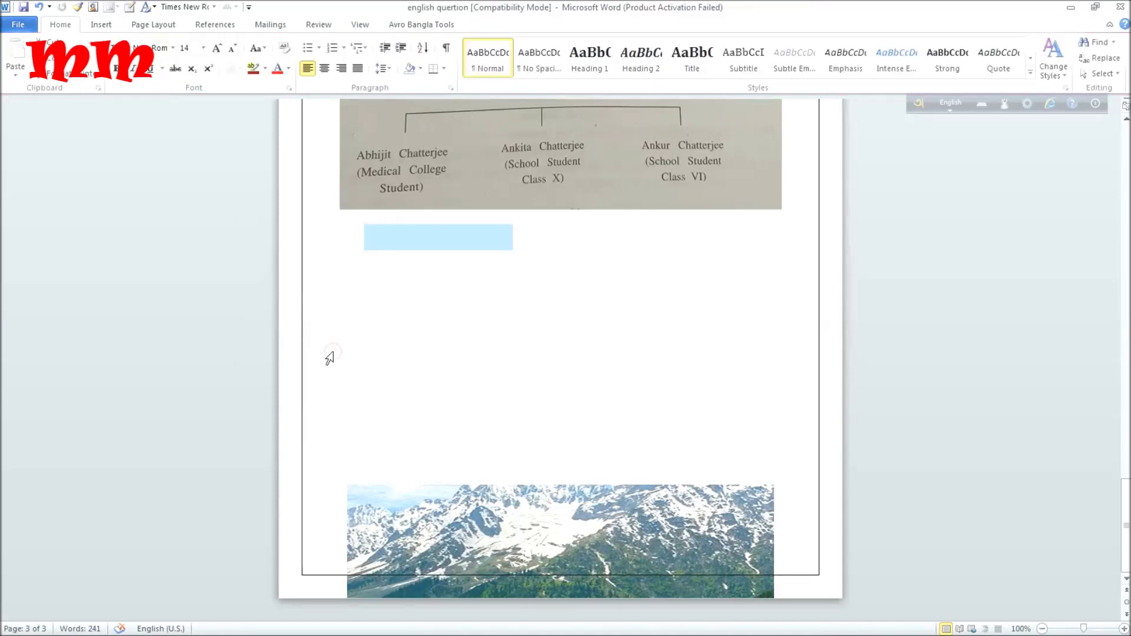
click(491, 422)
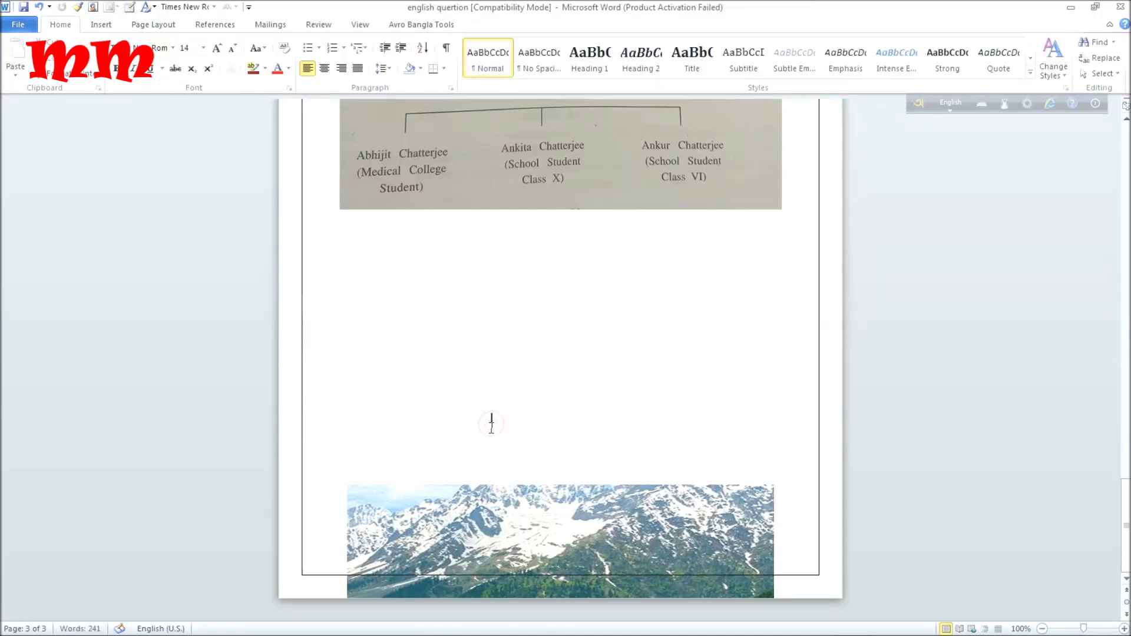
click(479, 513)
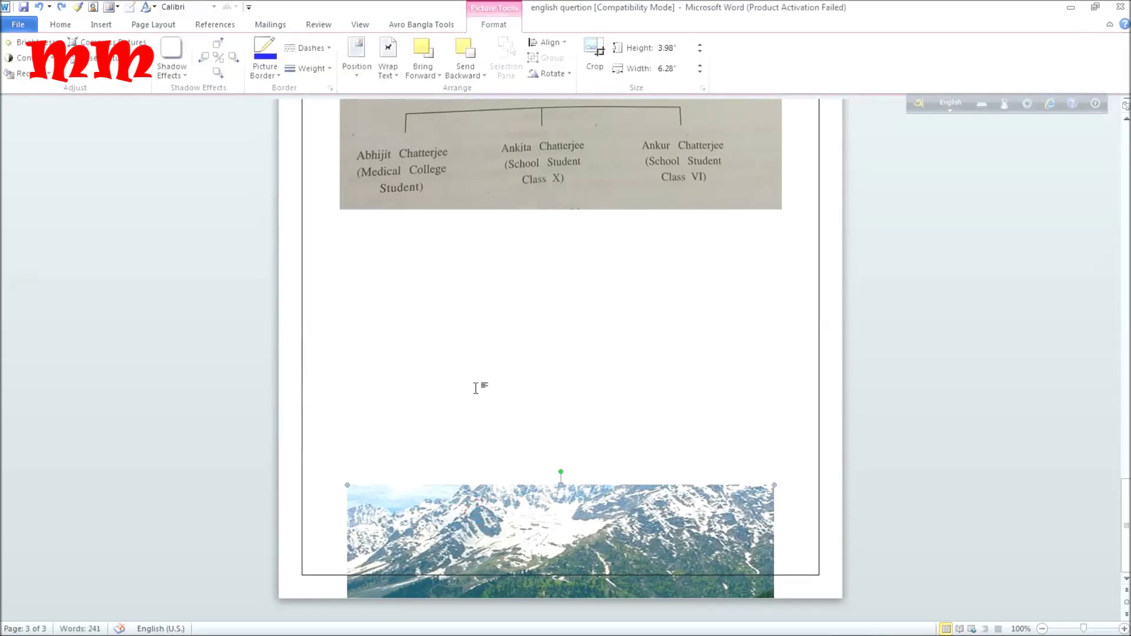
right_click(480, 558)
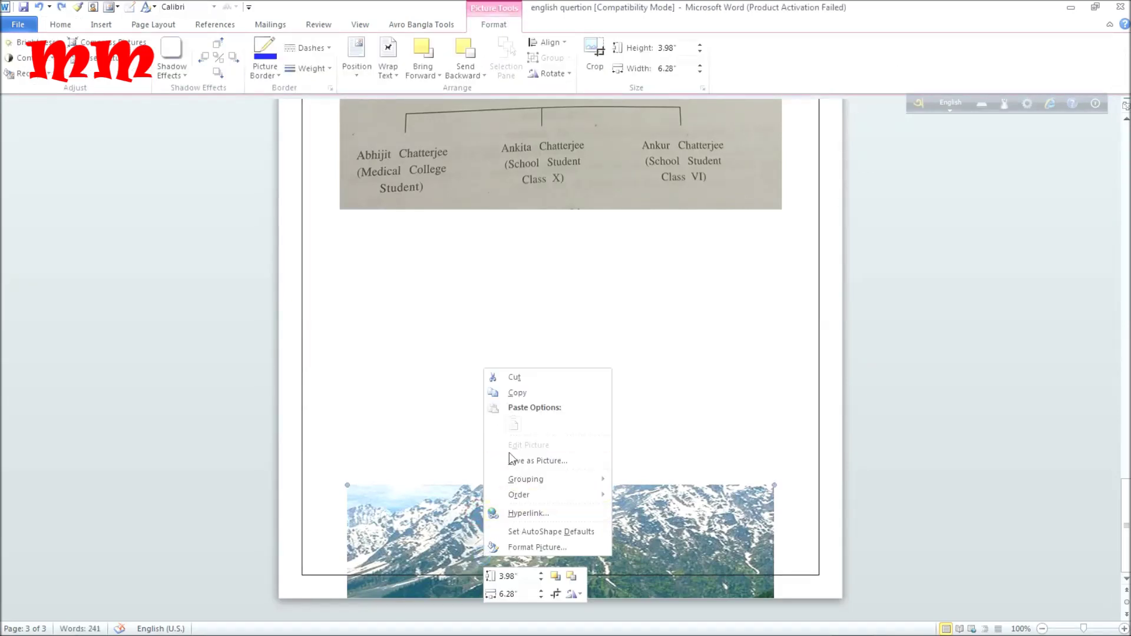
click(538, 547)
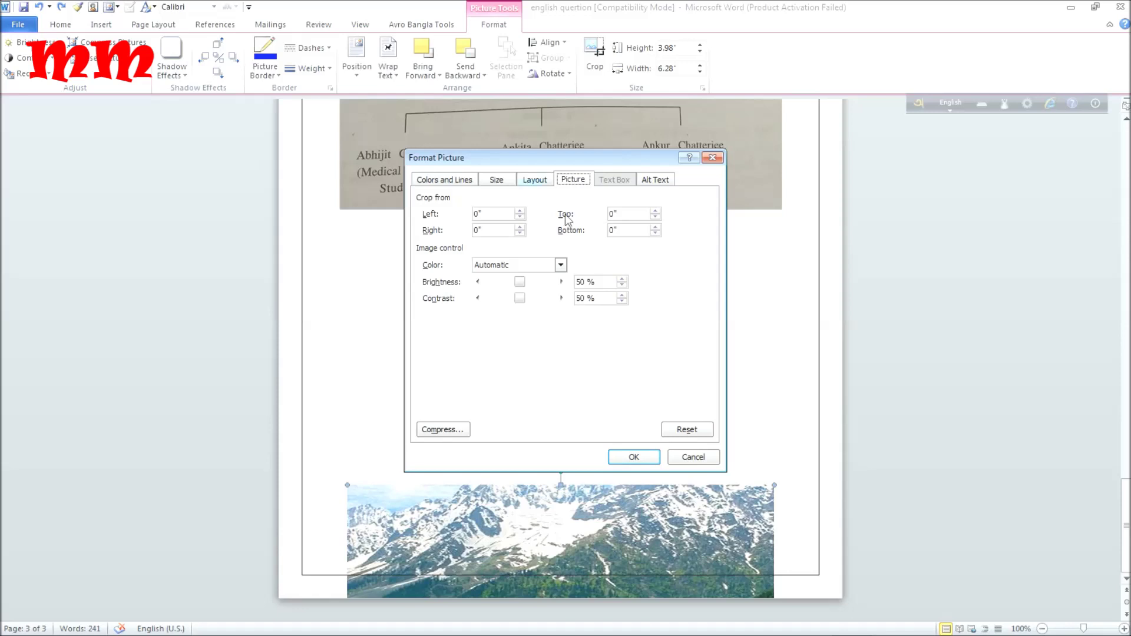
click(538, 180)
click(569, 227)
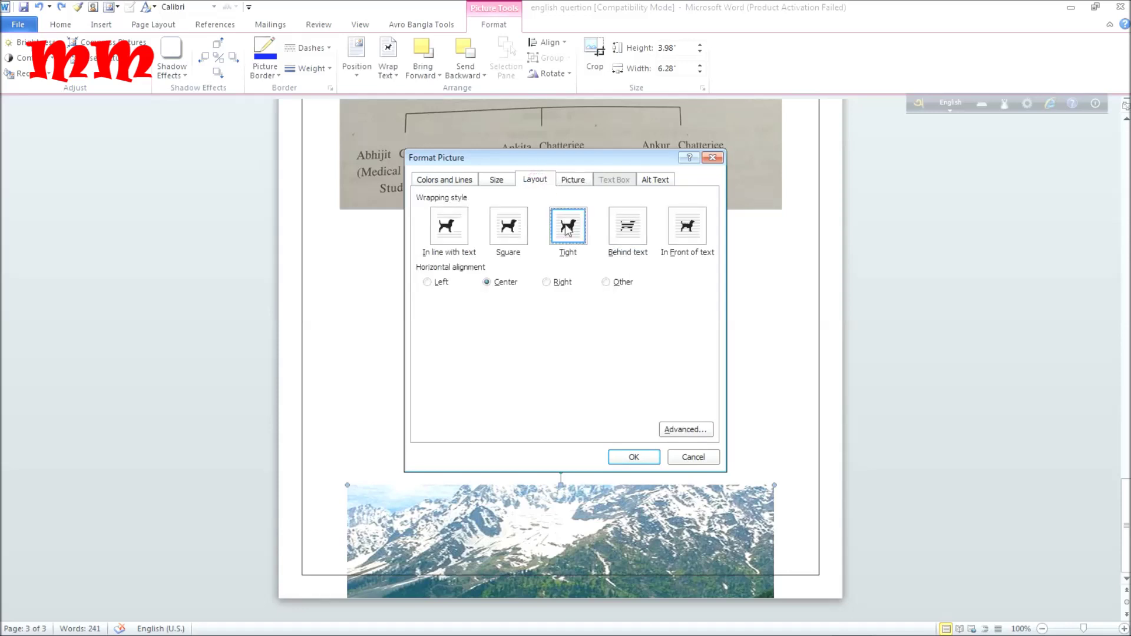
click(629, 458)
- Drag the mountain photo up beneath the Writing Skill family-tree question
drag(629, 458, 596, 169)
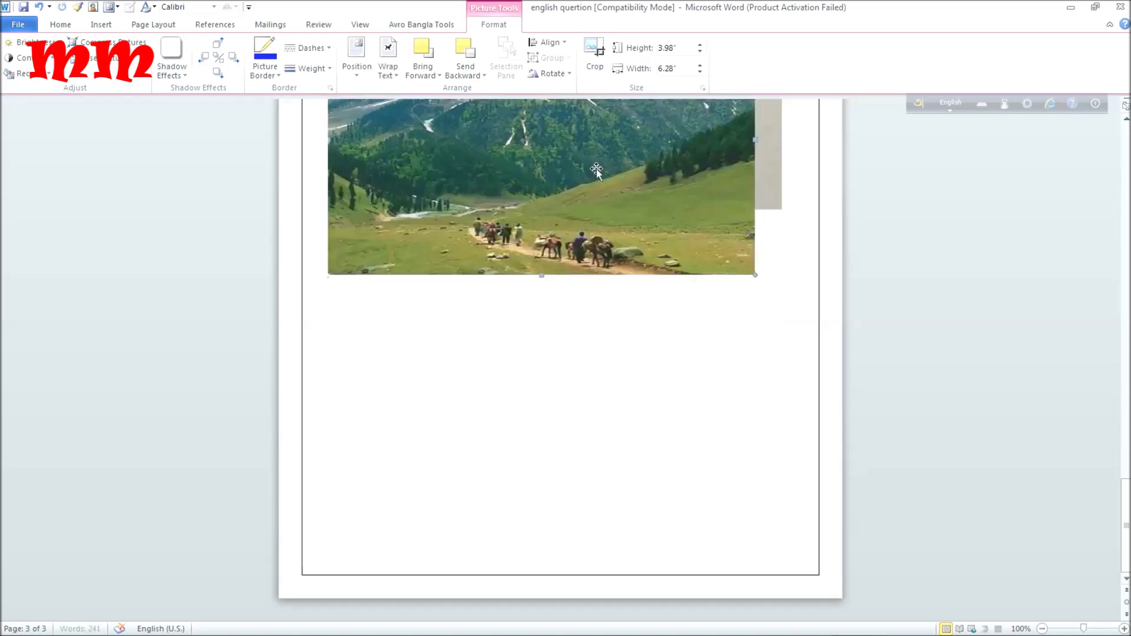
scroll(476, 249, up, 1)
scroll(476, 249, up, 5)
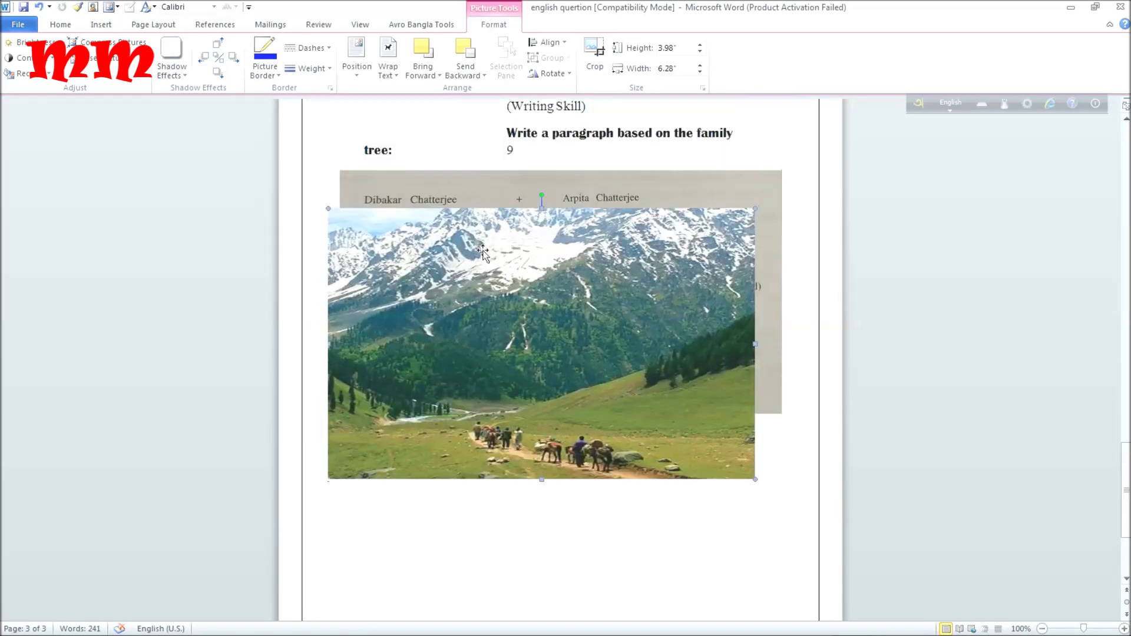
drag(516, 322, 522, 189)
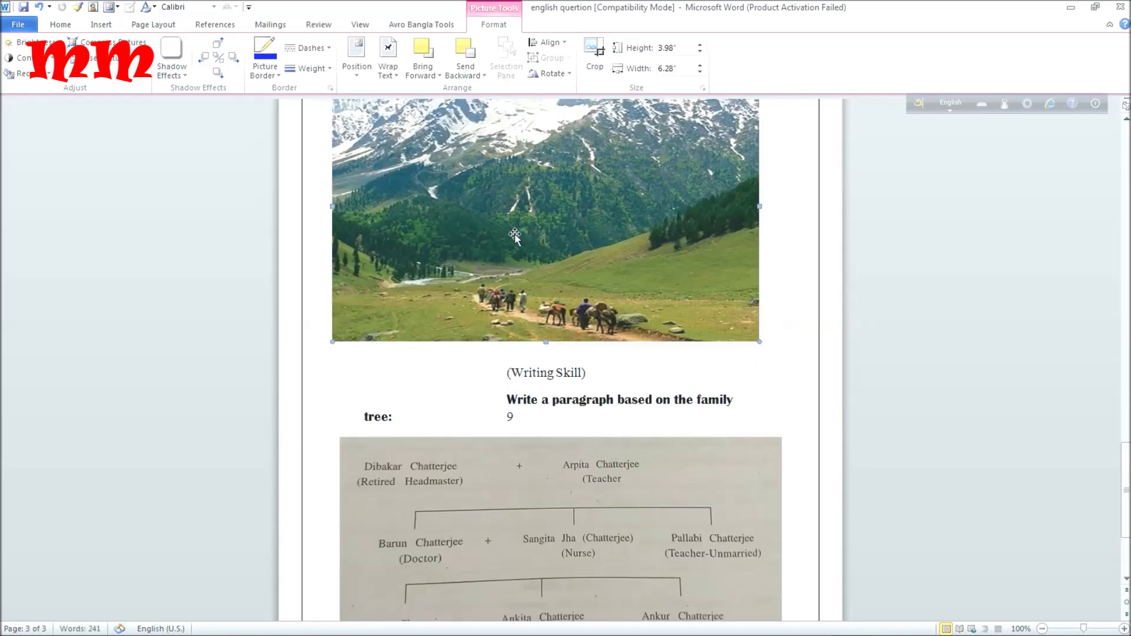
scroll(562, 331, up, 1)
scroll(562, 331, up, 4)
drag(567, 357, 560, 136)
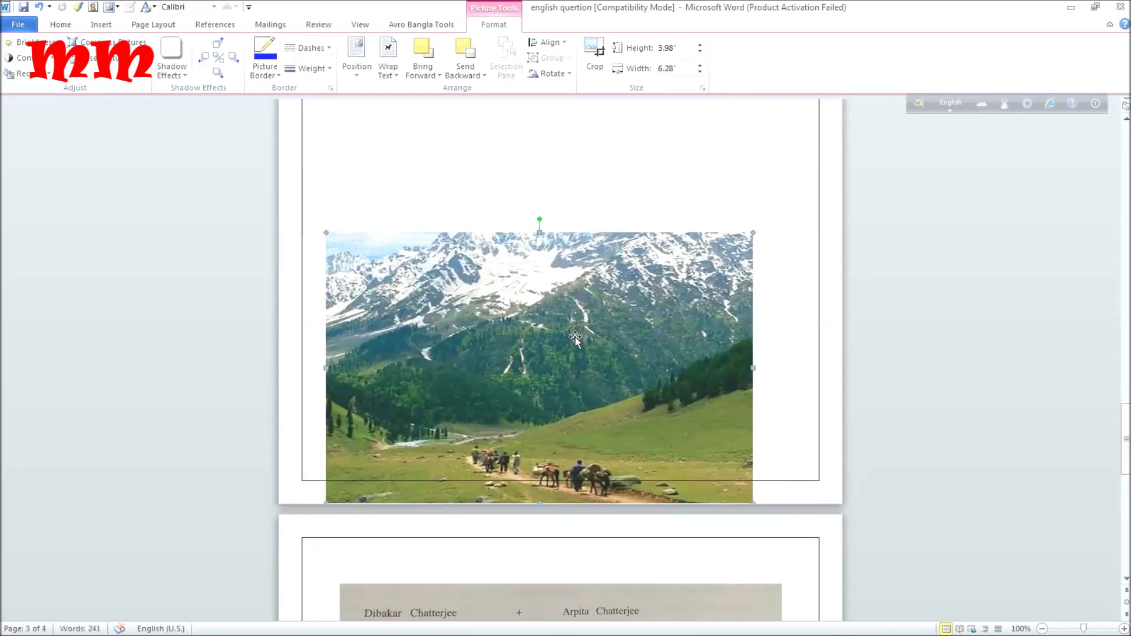
scroll(575, 337, down, 7)
scroll(575, 337, down, 1)
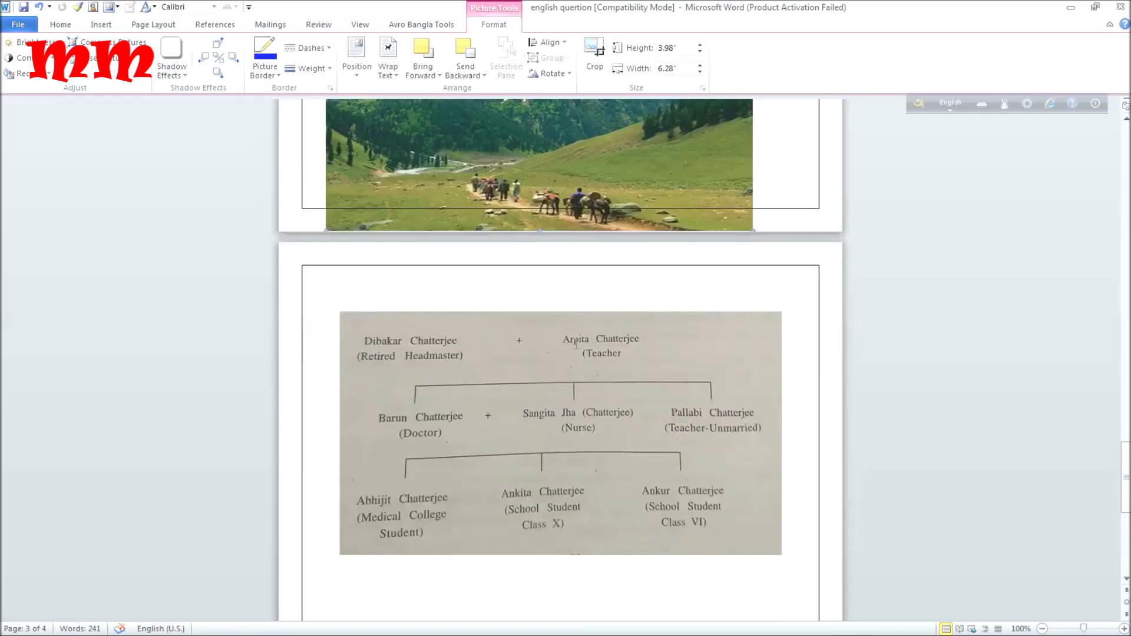
scroll(575, 336, up, 4)
scroll(575, 337, up, 4)
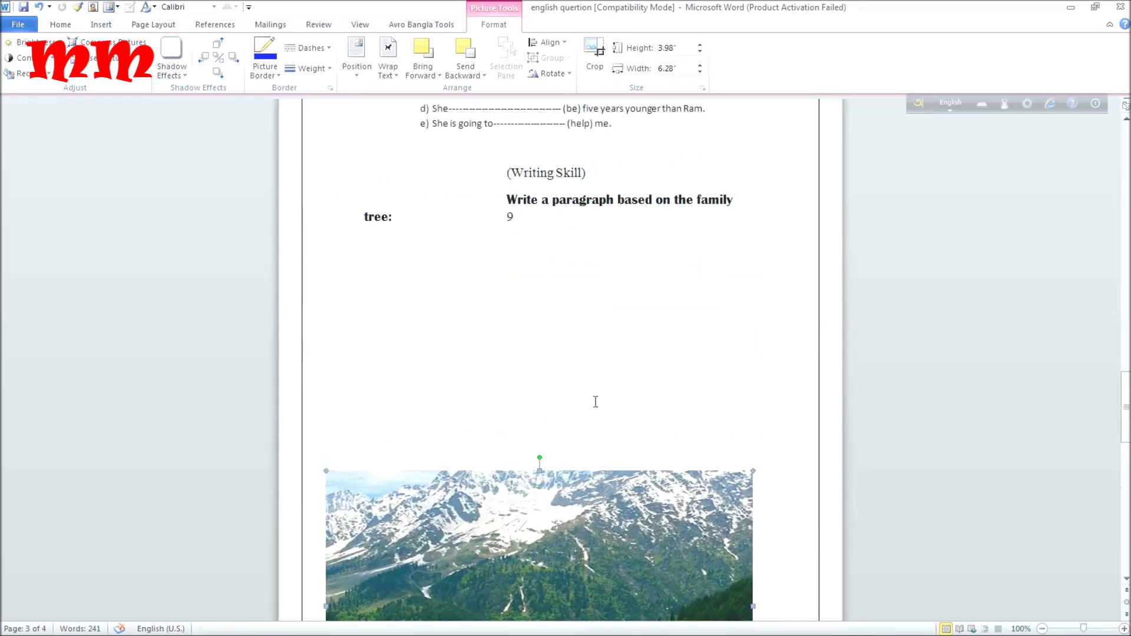
drag(582, 500, 585, 89)
- Set the mountain photo's layout to Behind text through Format Picture
right_click(597, 514)
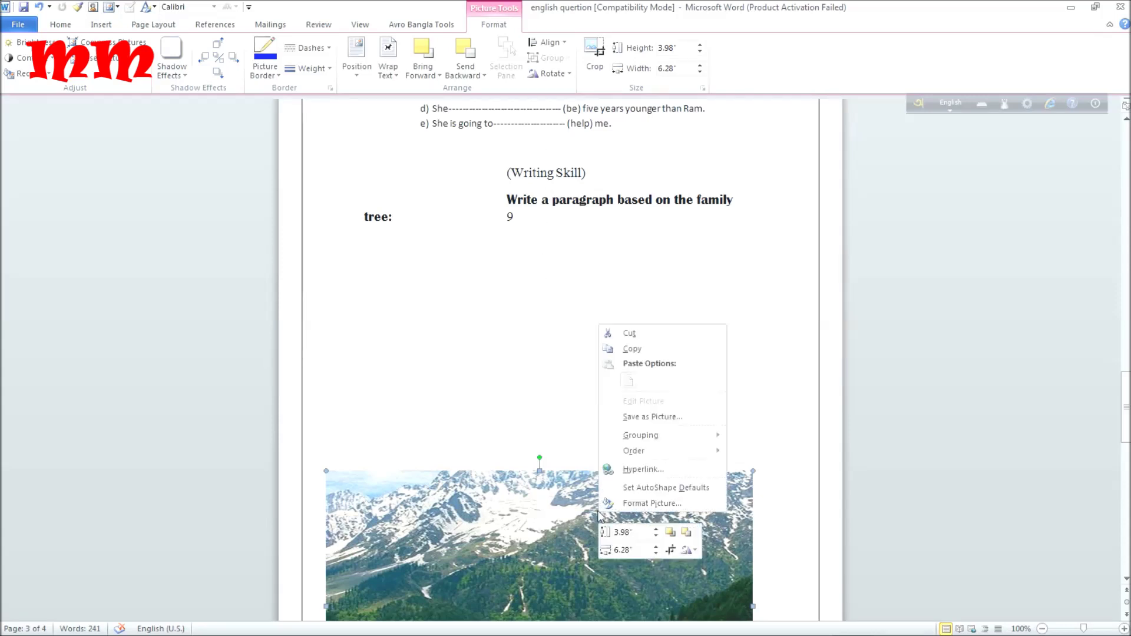
click(636, 503)
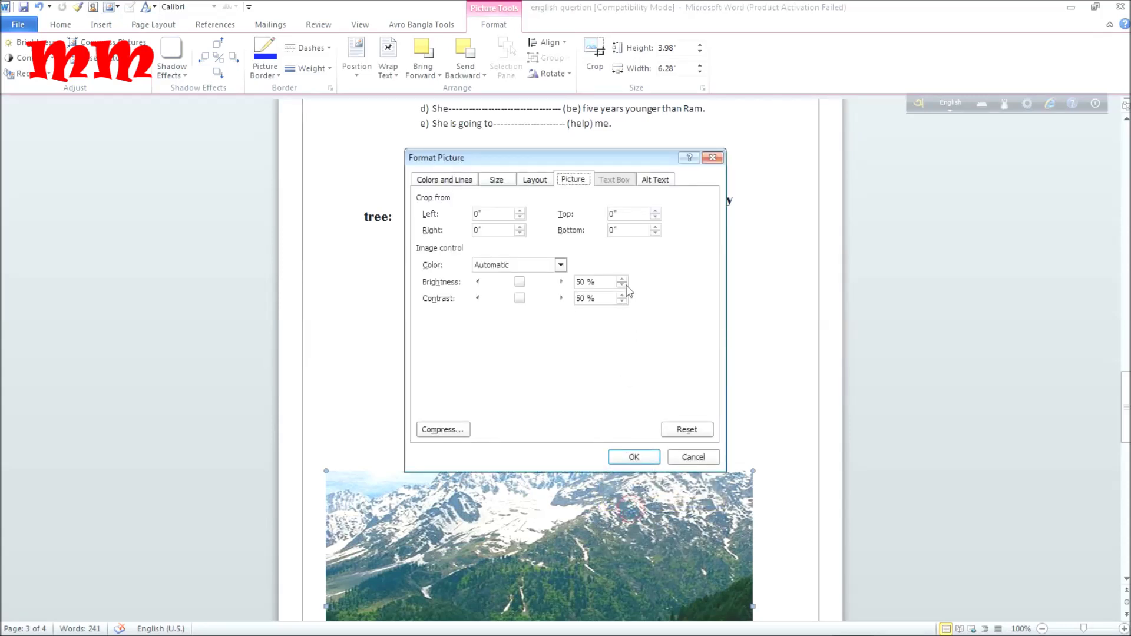
click(541, 180)
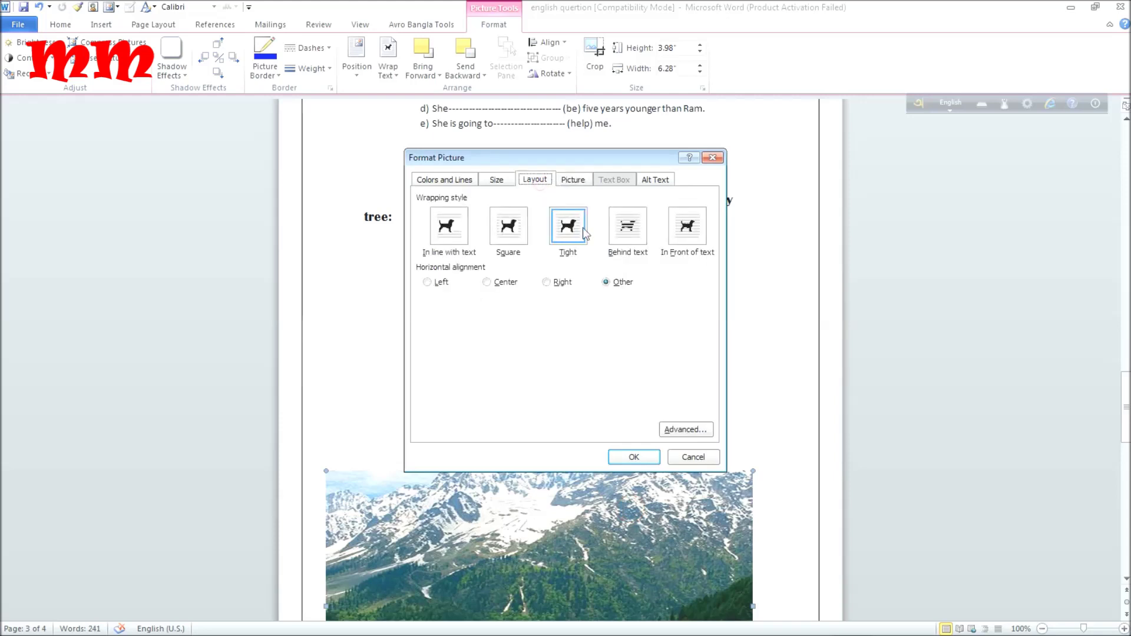
click(633, 239)
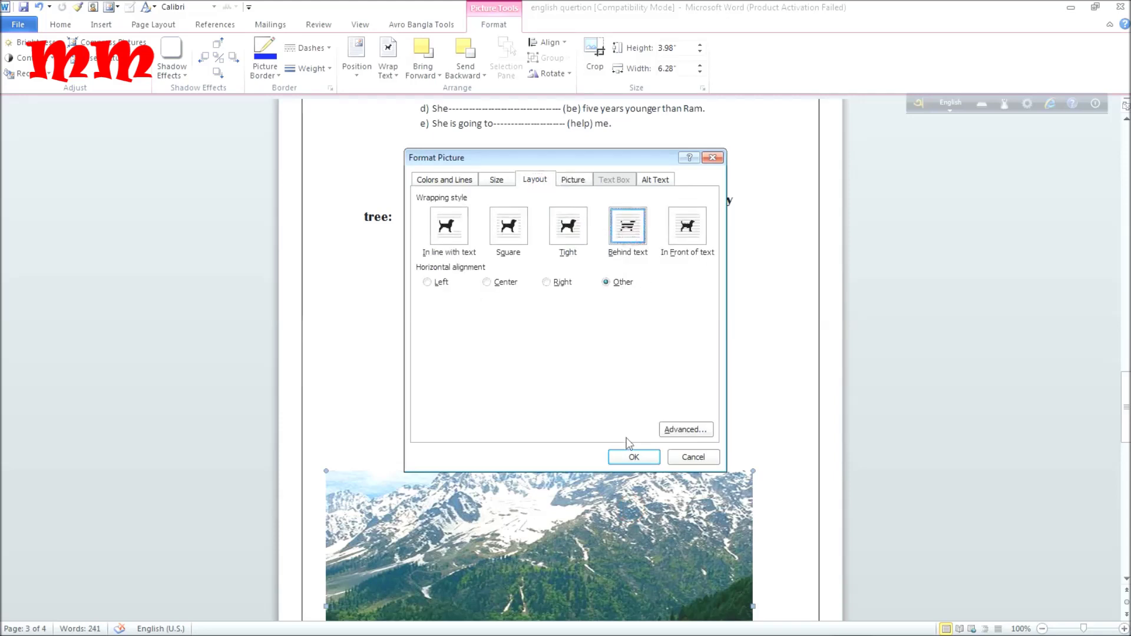
click(633, 459)
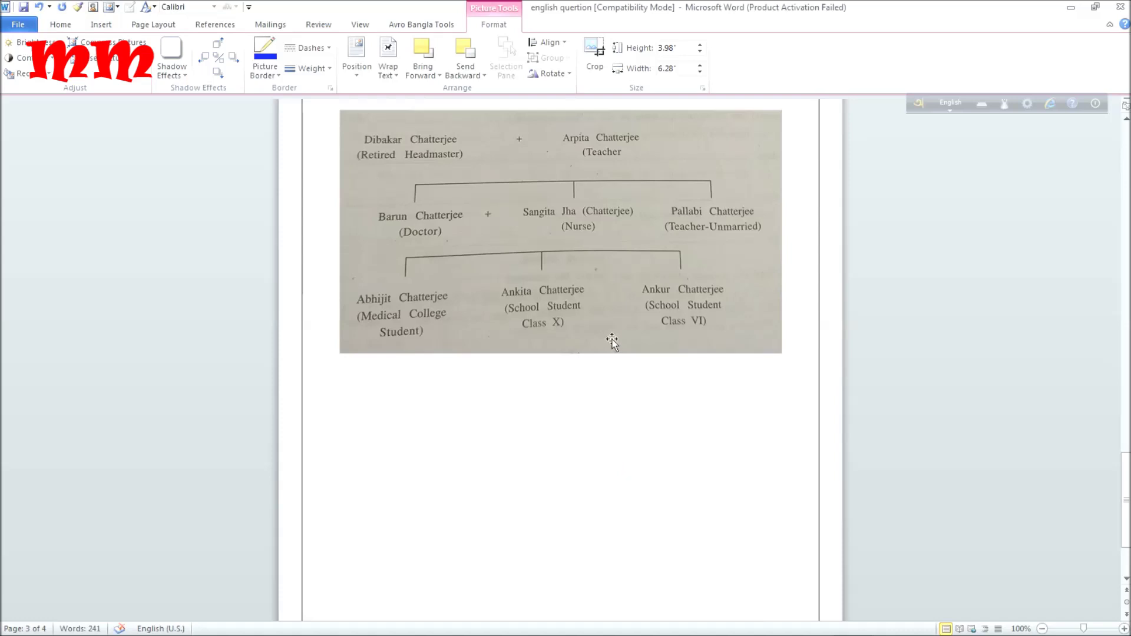
scroll(612, 342, up, 5)
- Scroll up and down through the question paper's pages to review them
scroll(610, 345, up, 5)
scroll(607, 350, up, 5)
scroll(601, 358, up, 5)
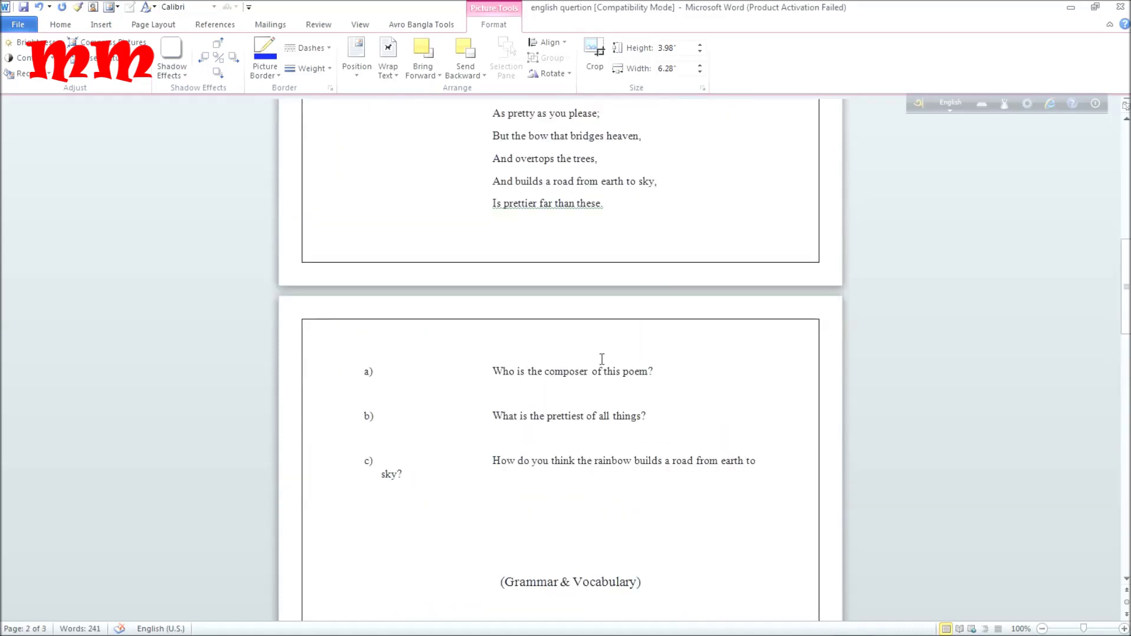
scroll(602, 356, up, 9)
scroll(603, 352, up, 6)
scroll(603, 351, up, 1)
scroll(605, 342, down, 13)
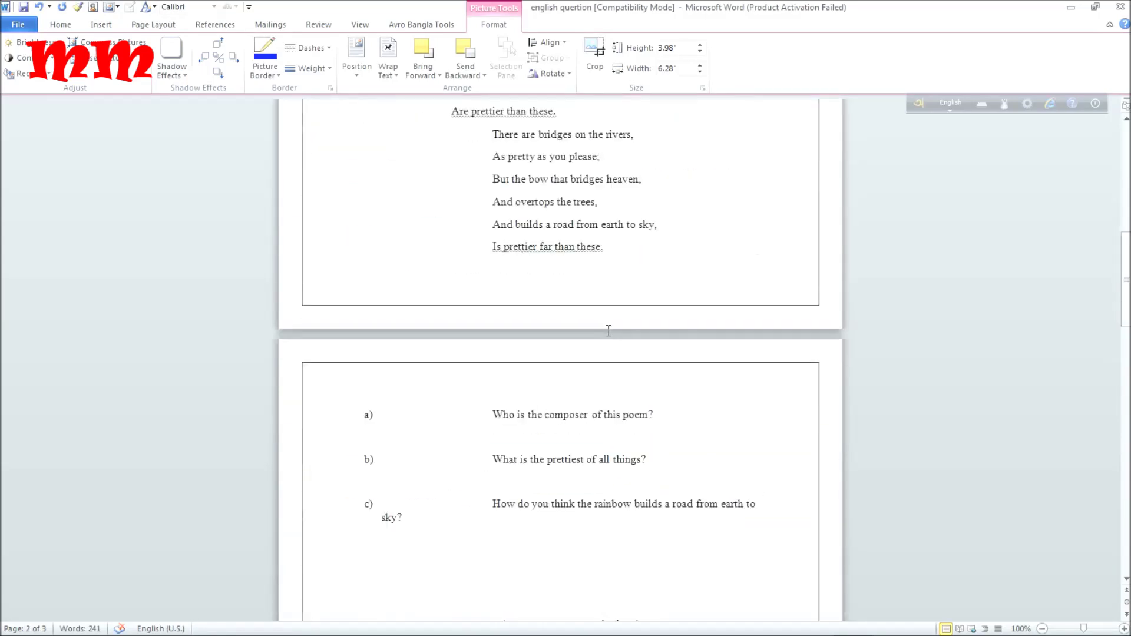
scroll(607, 331, down, 9)
scroll(613, 352, down, 12)
scroll(614, 353, down, 12)
scroll(616, 354, down, 6)
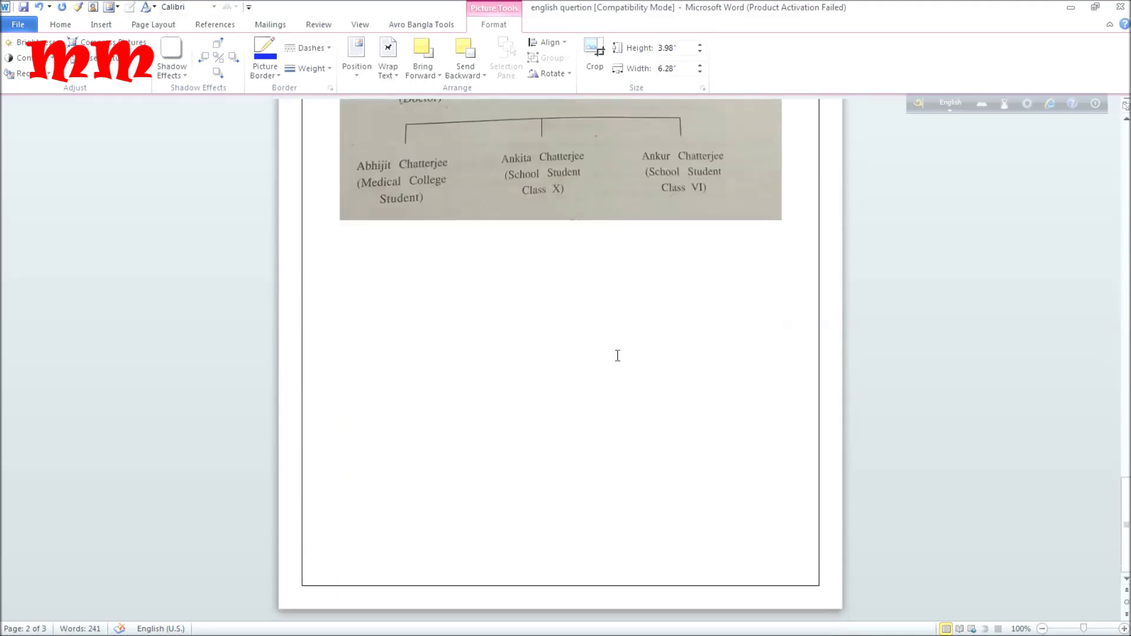
scroll(617, 354, up, 8)
scroll(617, 353, up, 8)
scroll(617, 352, up, 9)
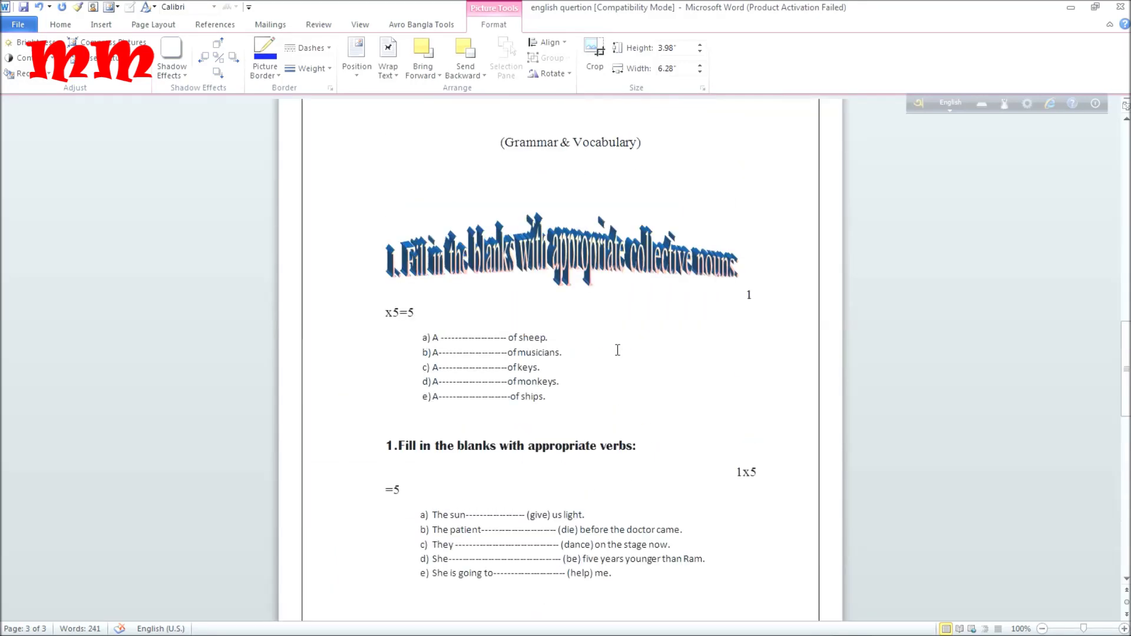
scroll(617, 350, up, 12)
scroll(617, 350, up, 15)
scroll(617, 350, up, 8)
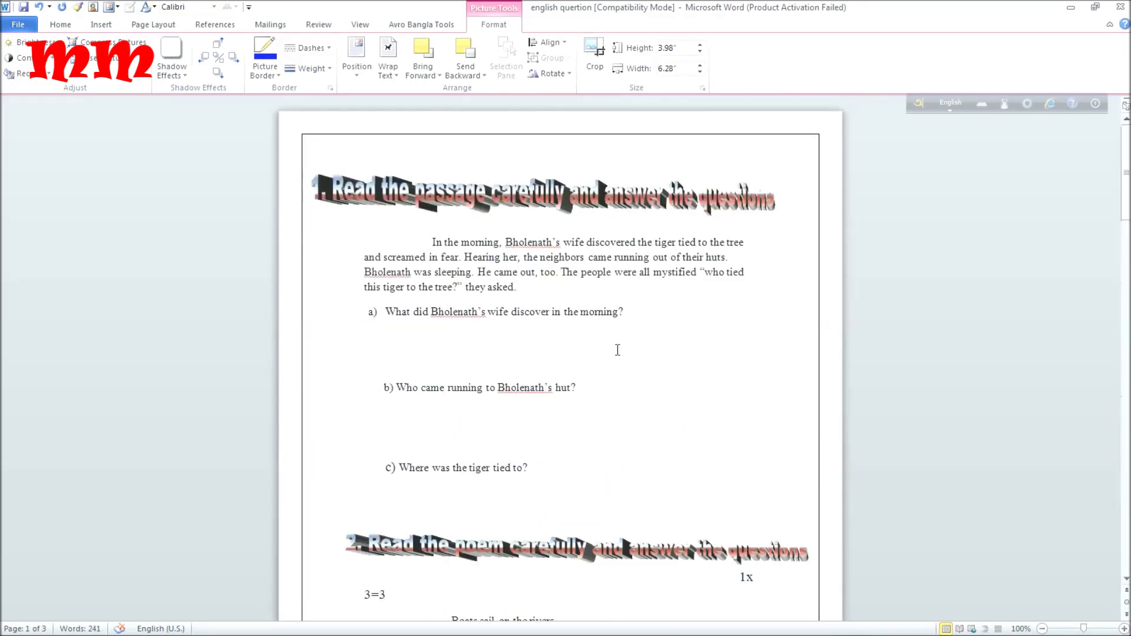
- Move down to the family-tree page and zoom out to about 82%
scroll(589, 331, down, 8)
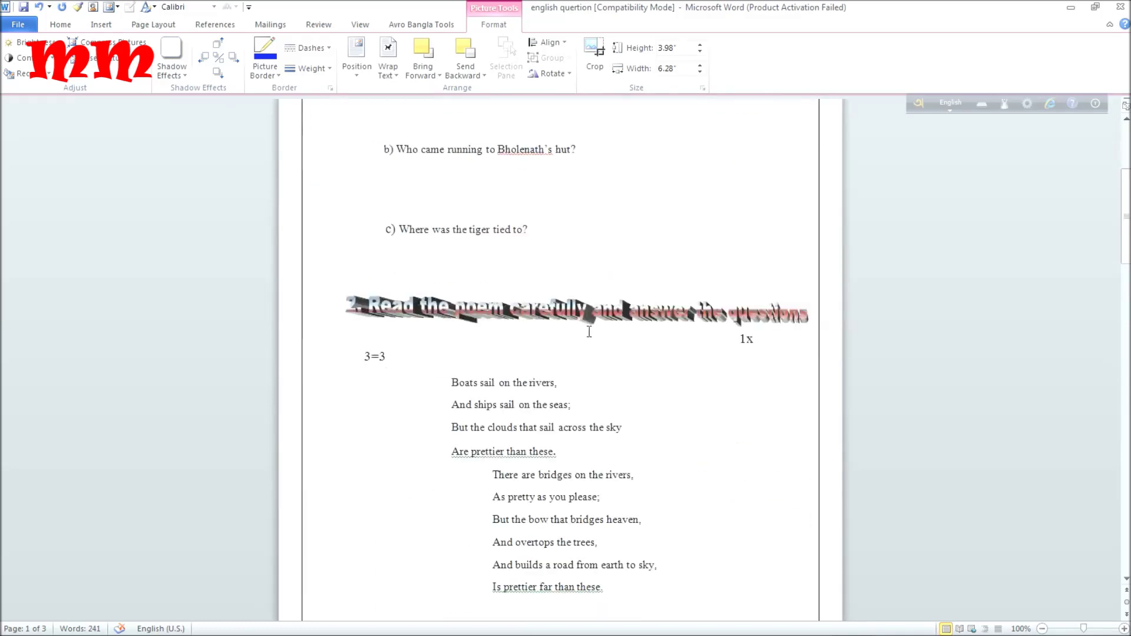
scroll(595, 328, down, 6)
scroll(585, 336, down, 6)
scroll(576, 335, down, 7)
scroll(572, 342, down, 6)
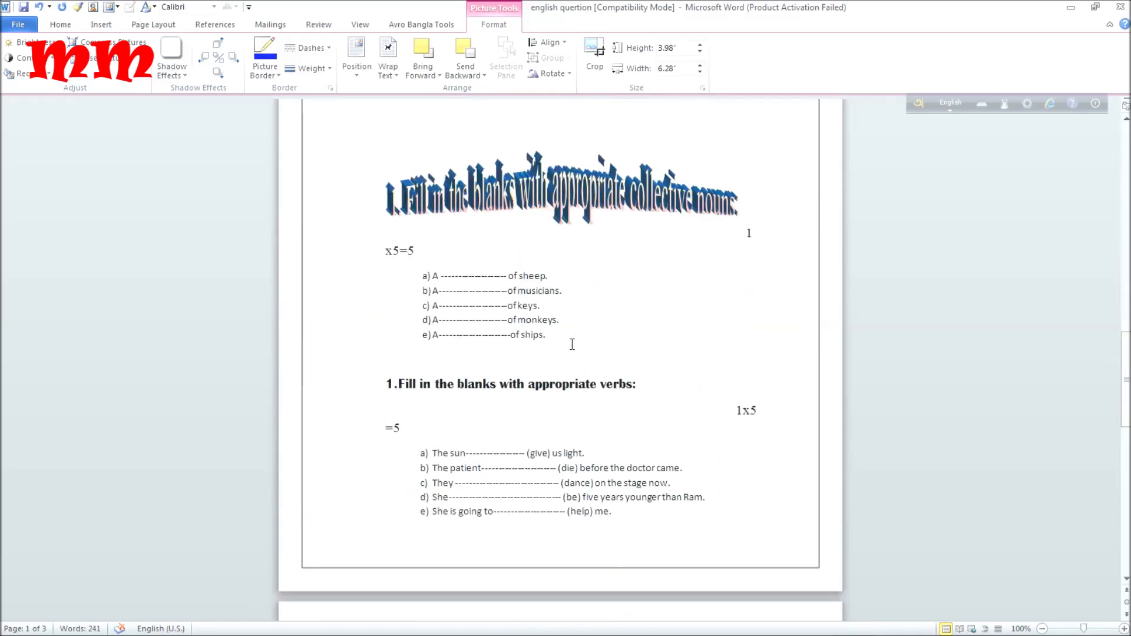
scroll(571, 346, down, 1)
scroll(571, 346, up, 3)
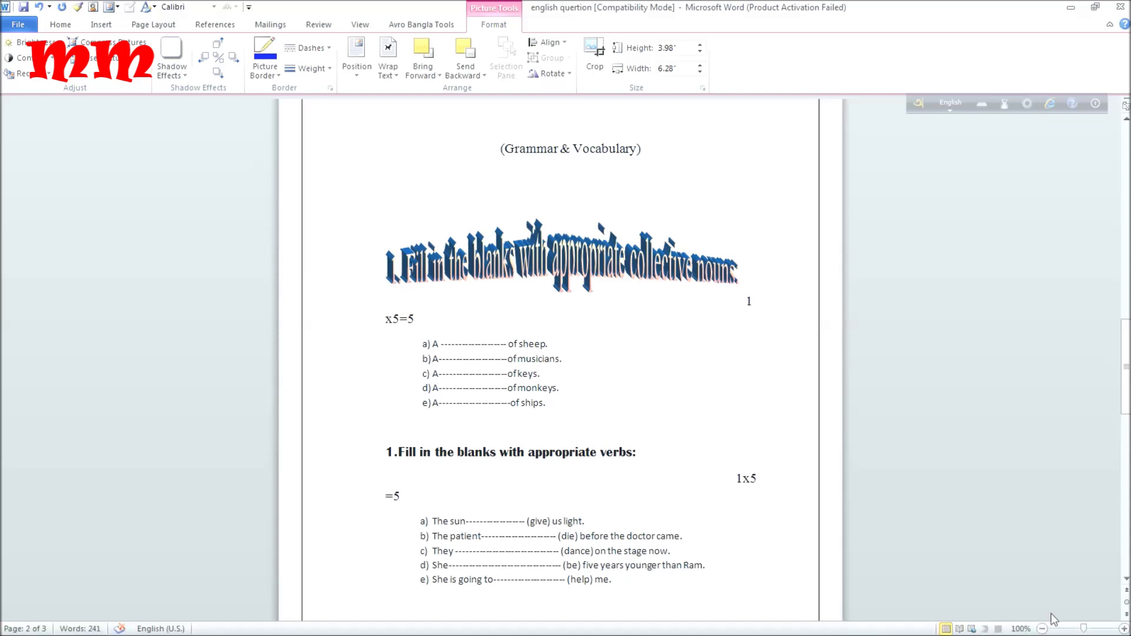
click(1080, 628)
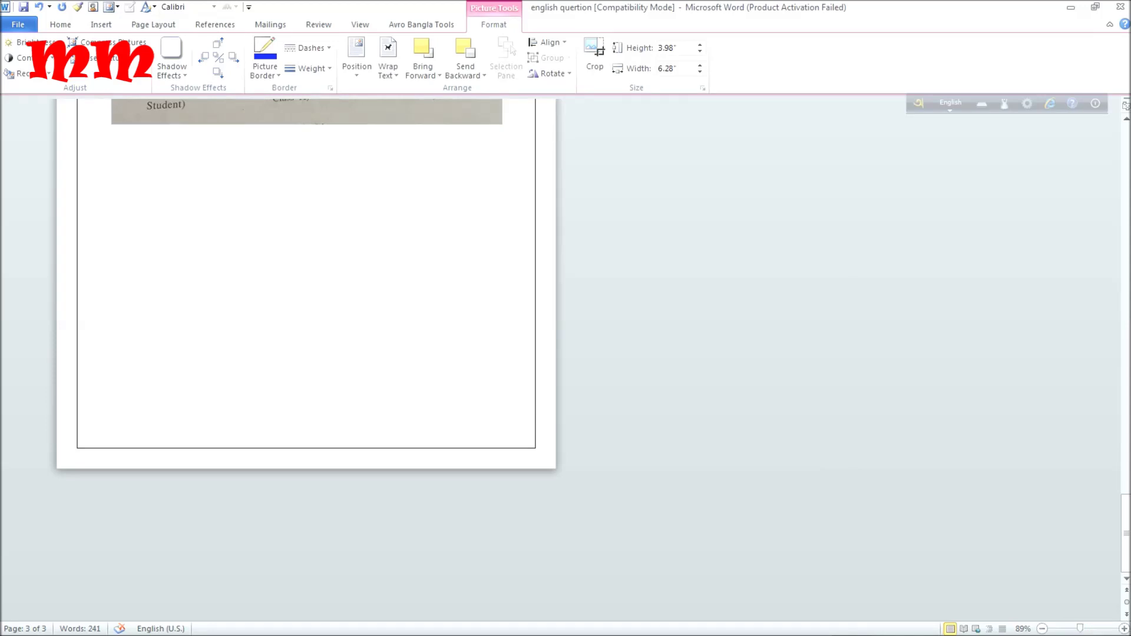
drag(1083, 628, 1077, 628)
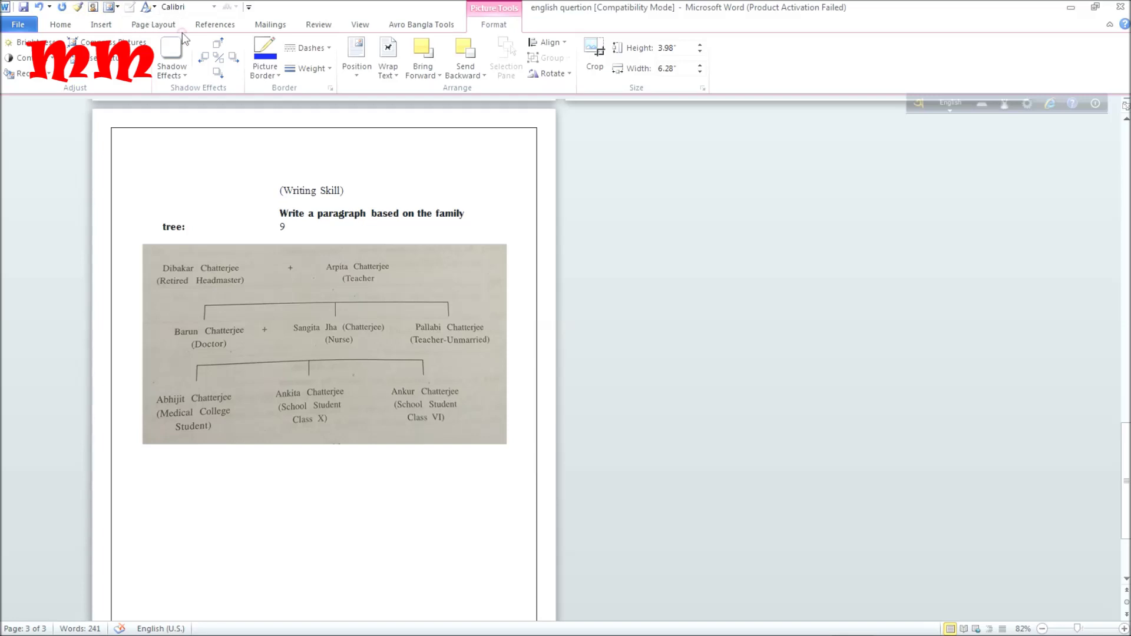
- Apply the Narrow half-inch margin preset to the question paper
click(152, 26)
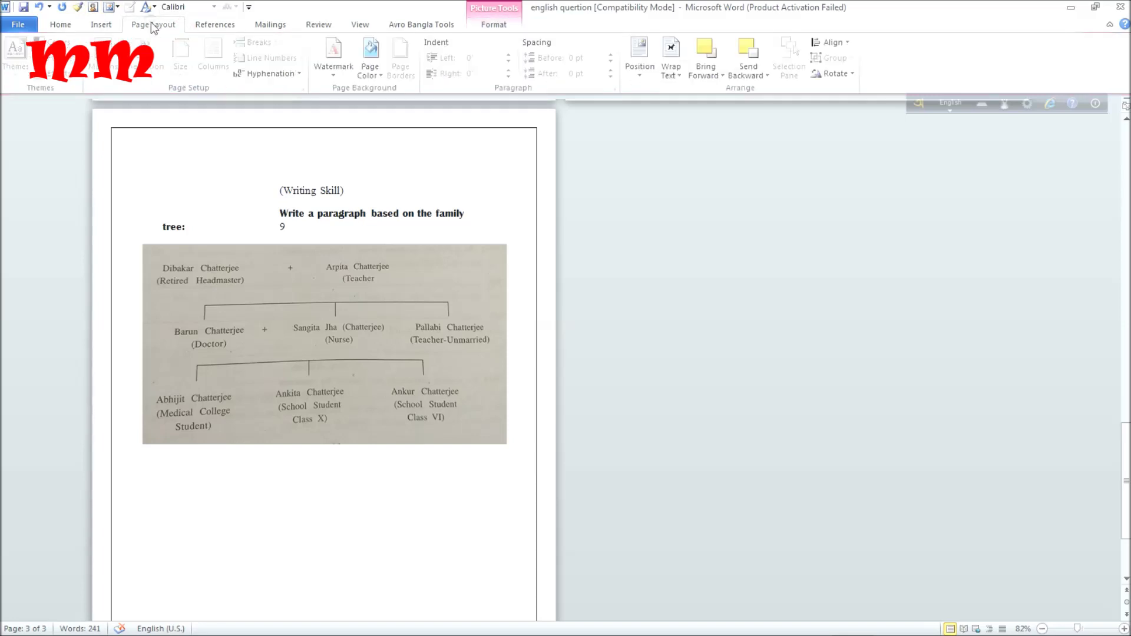
click(285, 235)
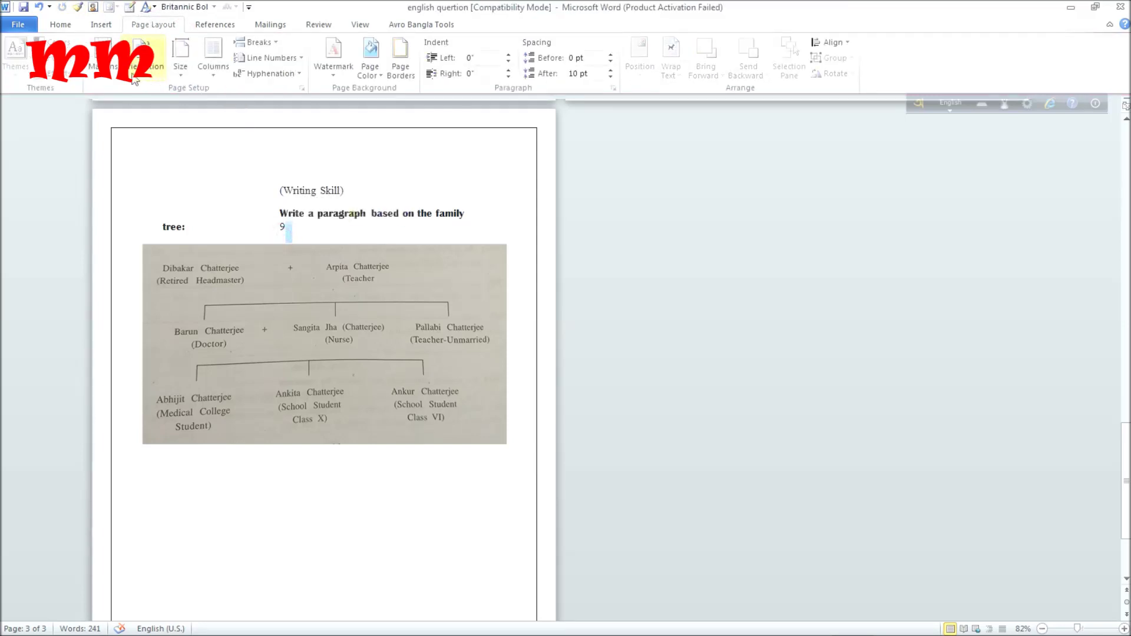
click(103, 59)
click(109, 152)
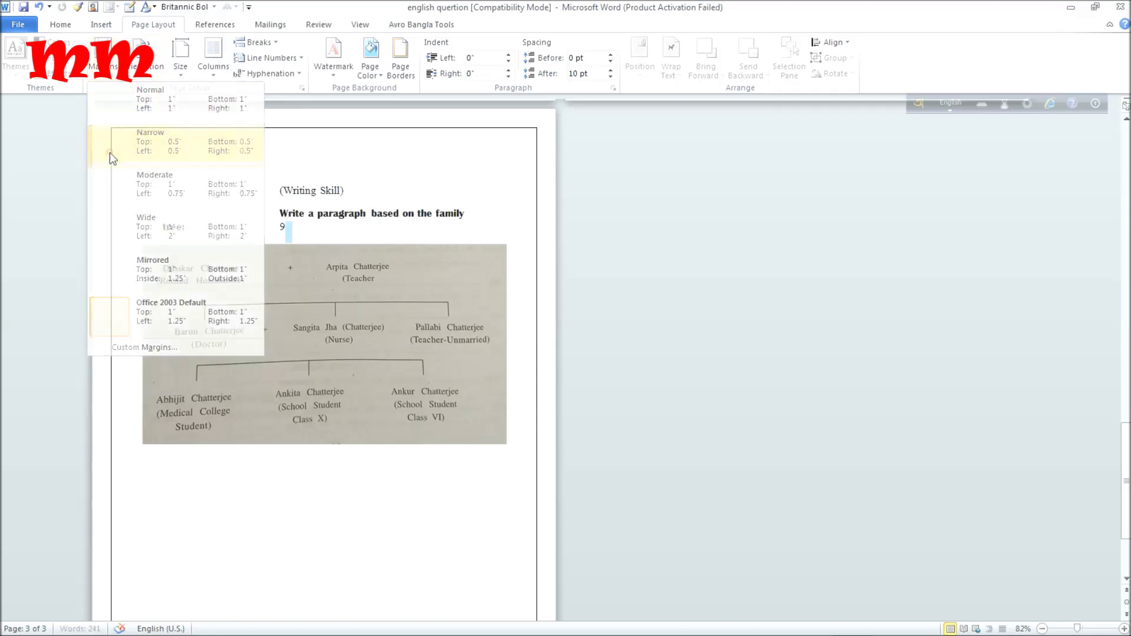
scroll(574, 302, up, 4)
scroll(572, 303, up, 3)
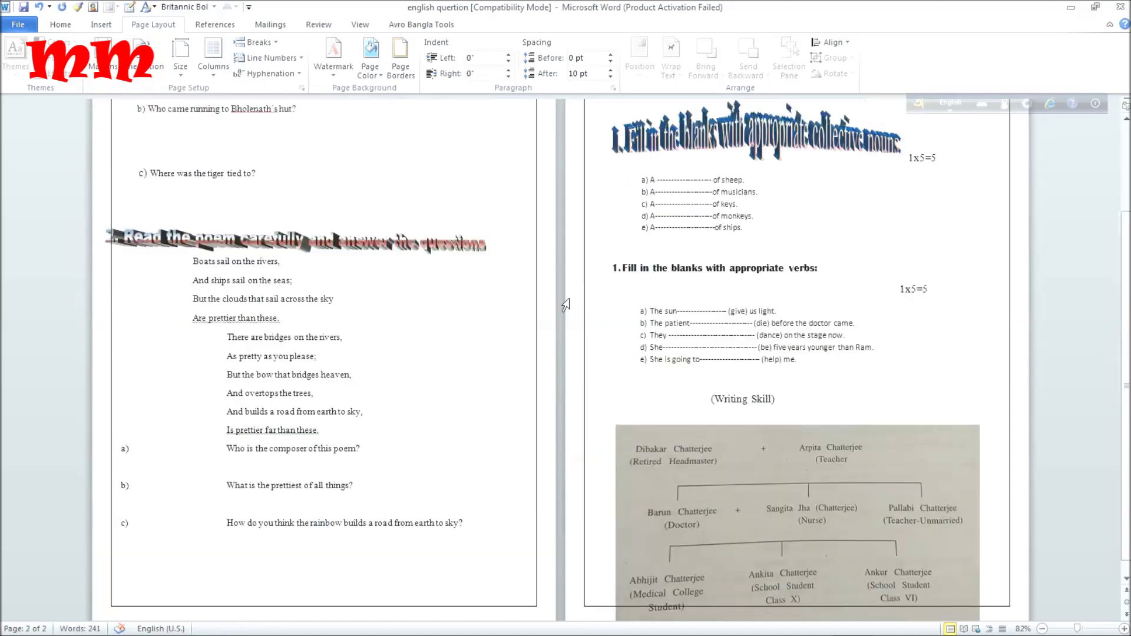
scroll(569, 305, up, 3)
scroll(566, 306, up, 3)
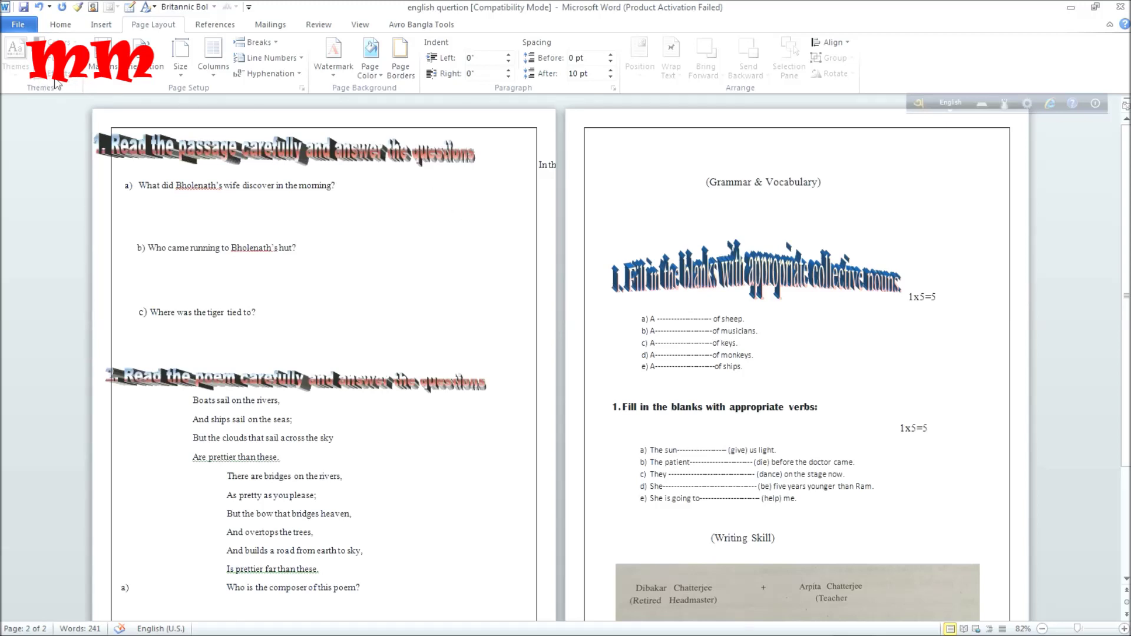
- Confirm the Narrow margin preset and check the paper now fits two pages
click(105, 82)
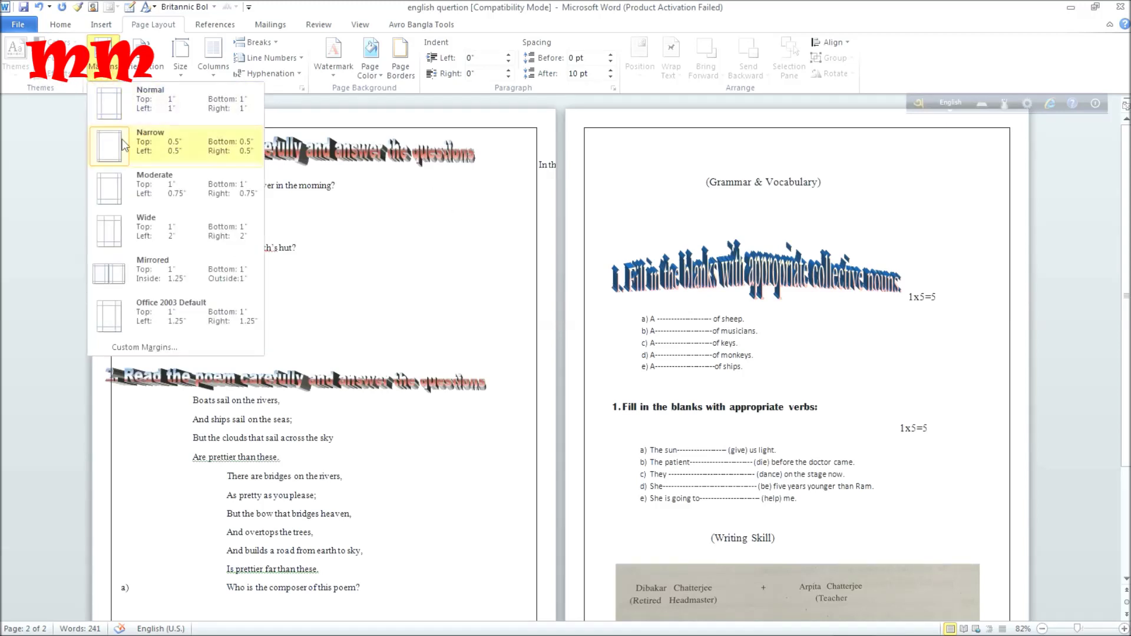
click(124, 145)
scroll(398, 239, down, 3)
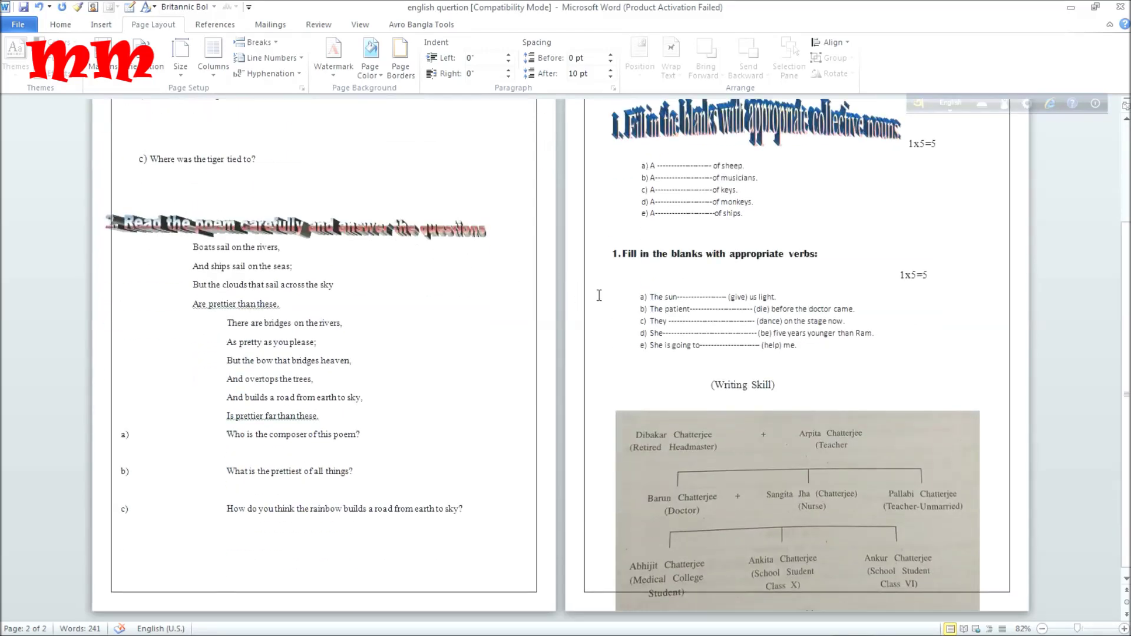
scroll(599, 296, up, 3)
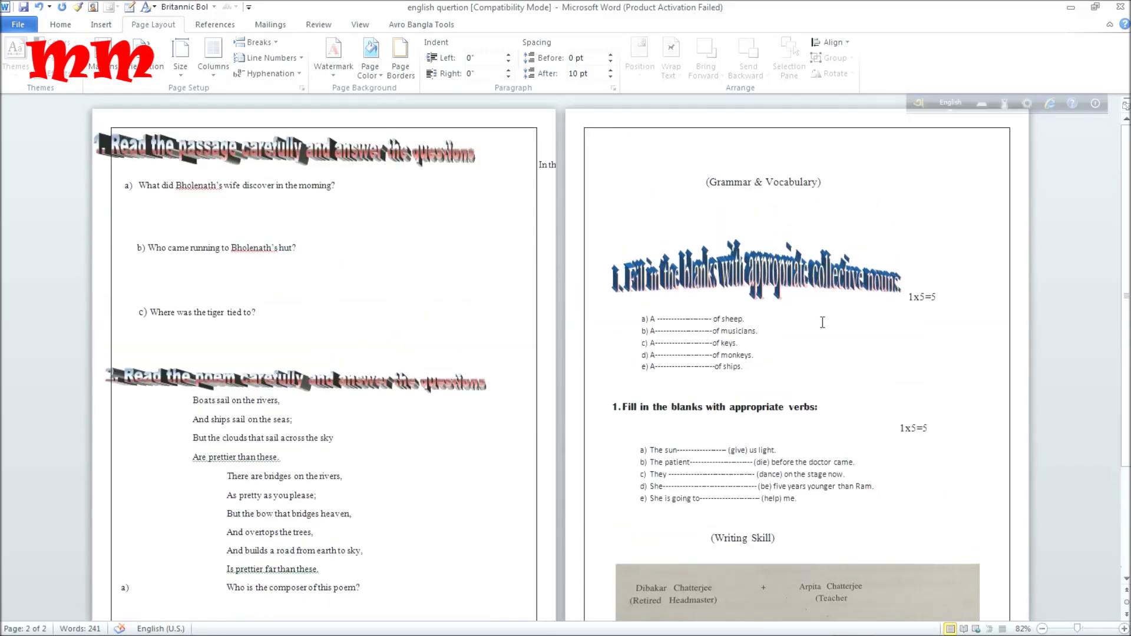
scroll(822, 322, down, 3)
scroll(836, 383, down, 1)
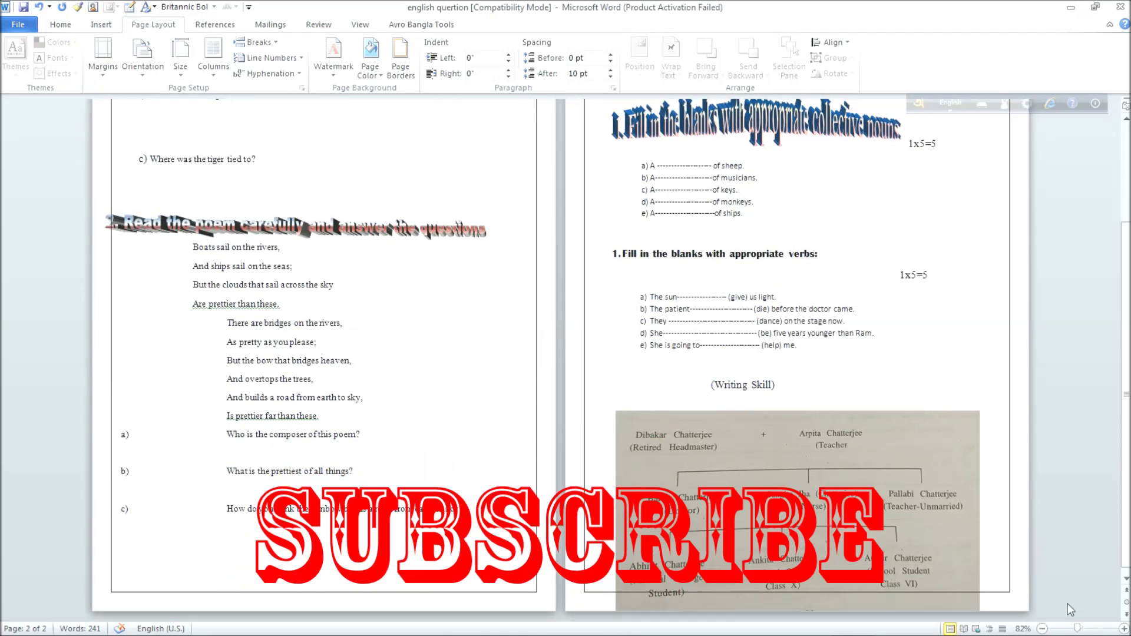
- Scroll through the family-tree picture and the poem at about 196% zoom
scroll(1111, 627, up, 1)
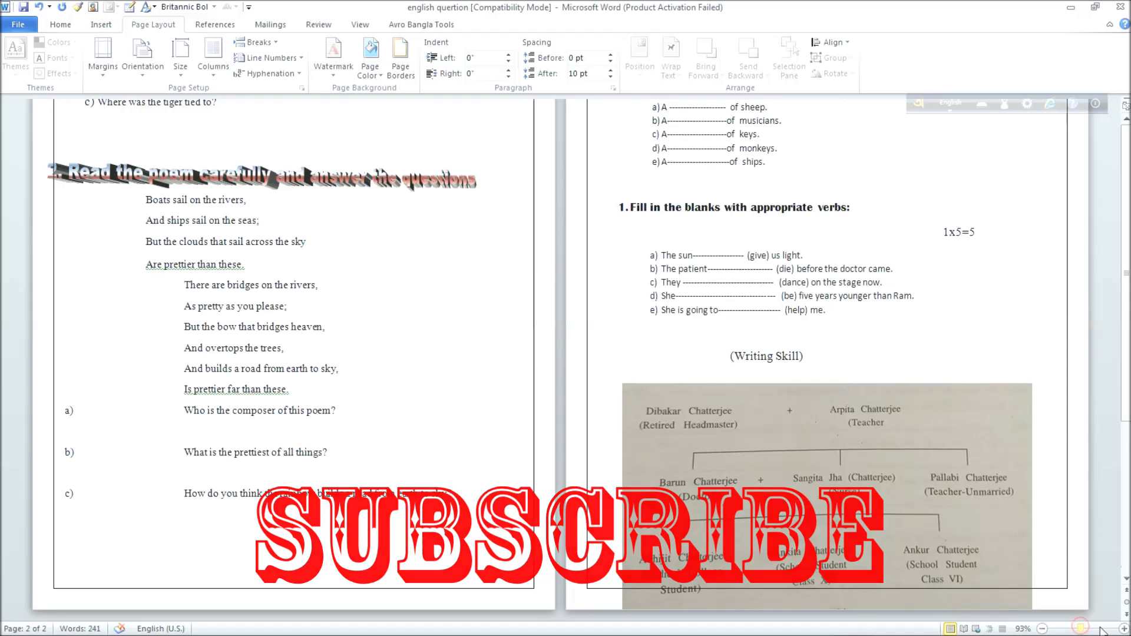
scroll(1111, 629, up, 4)
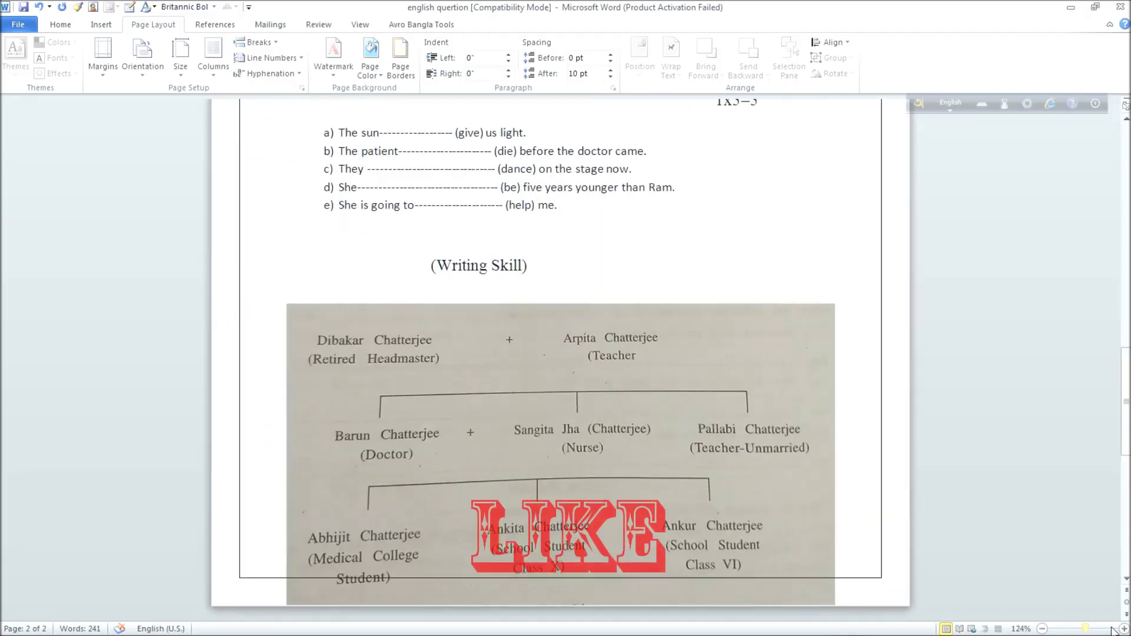
scroll(1109, 628, up, 2)
scroll(1105, 629, up, 1)
scroll(1098, 630, up, 1)
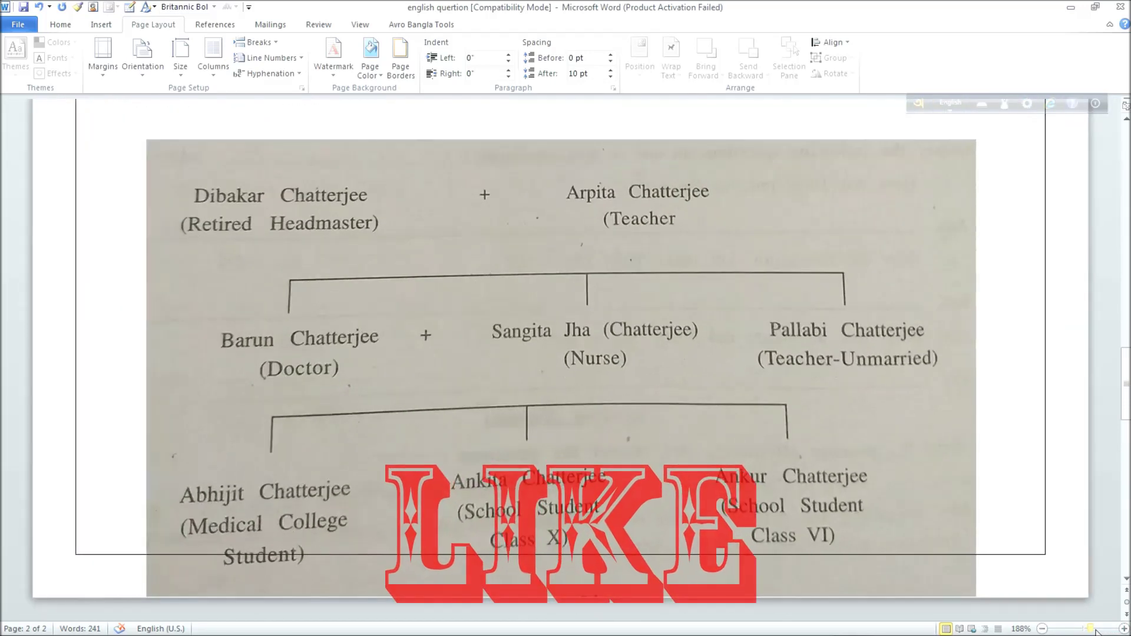
scroll(1089, 631, up, 2)
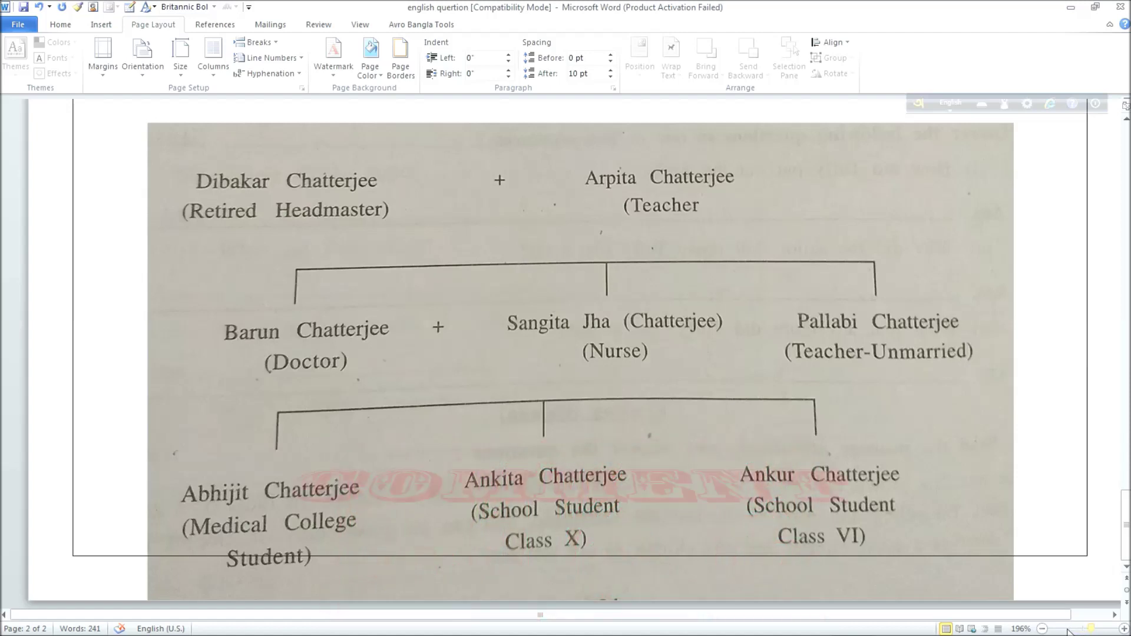
scroll(1054, 606, up, 5)
scroll(1052, 595, up, 5)
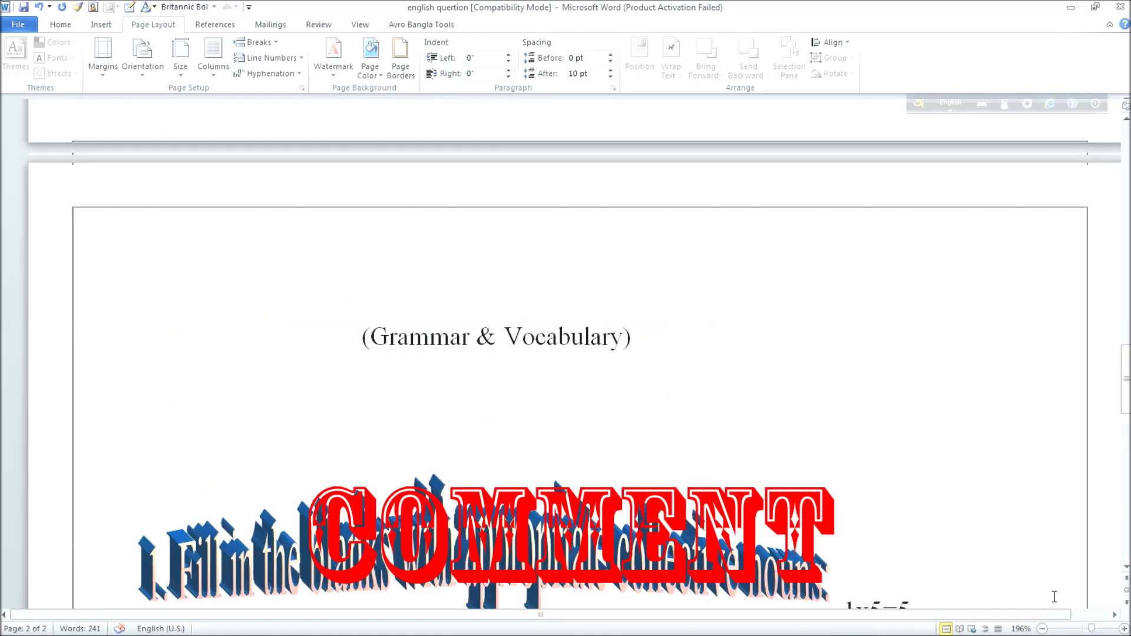
scroll(1052, 592, up, 5)
scroll(1050, 583, up, 5)
scroll(1048, 577, down, 5)
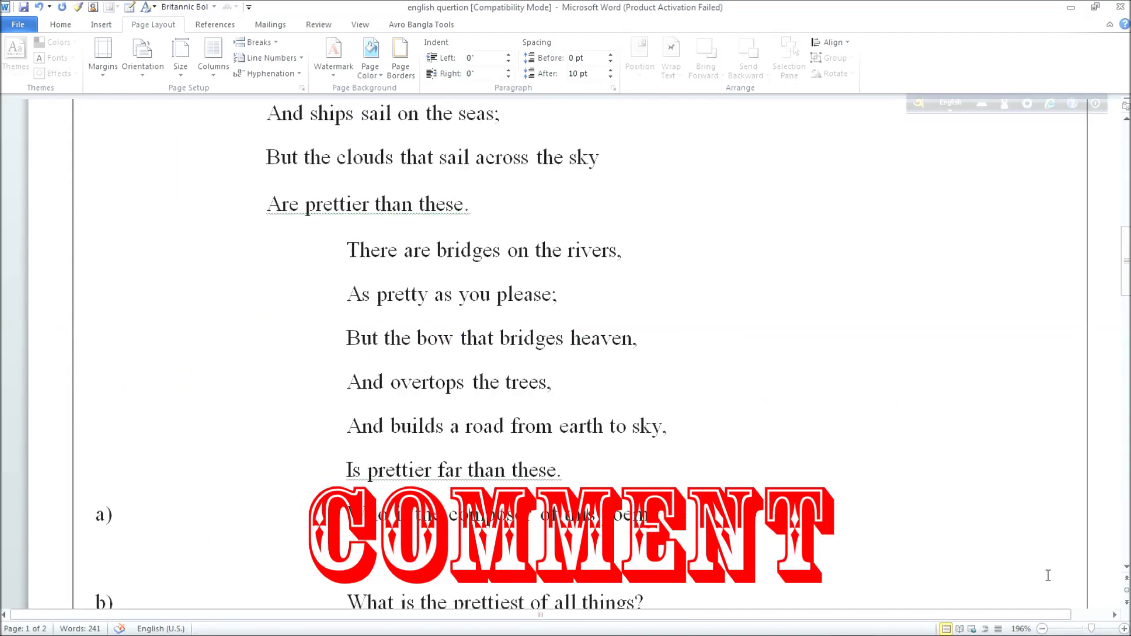
scroll(1045, 583, down, 4)
scroll(1045, 584, down, 4)
scroll(1045, 586, down, 1)
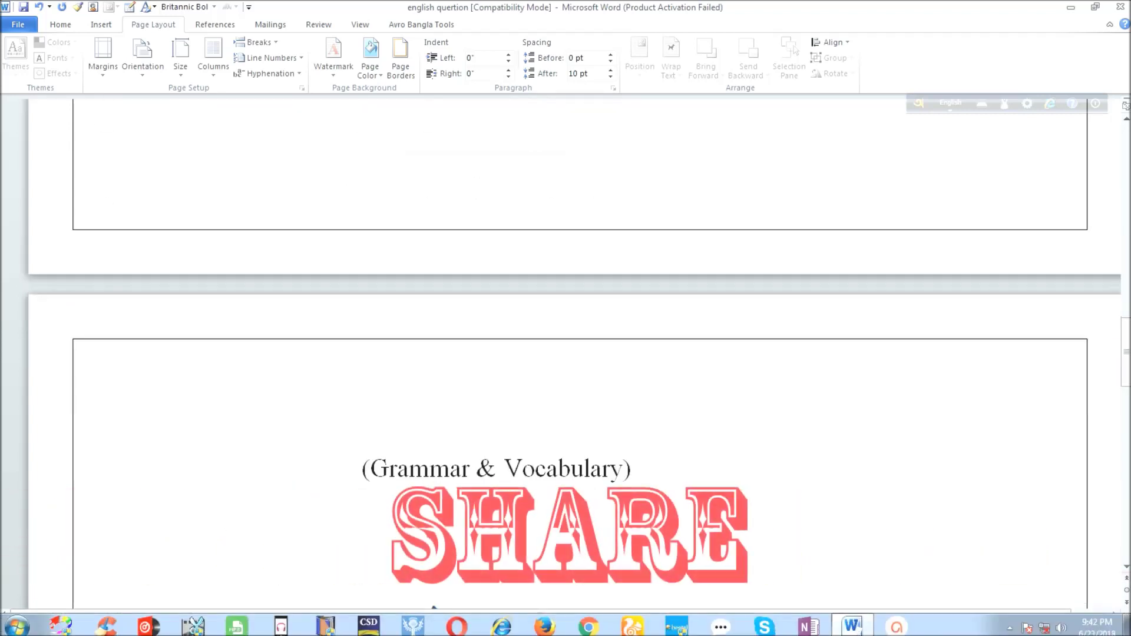
click(1010, 624)
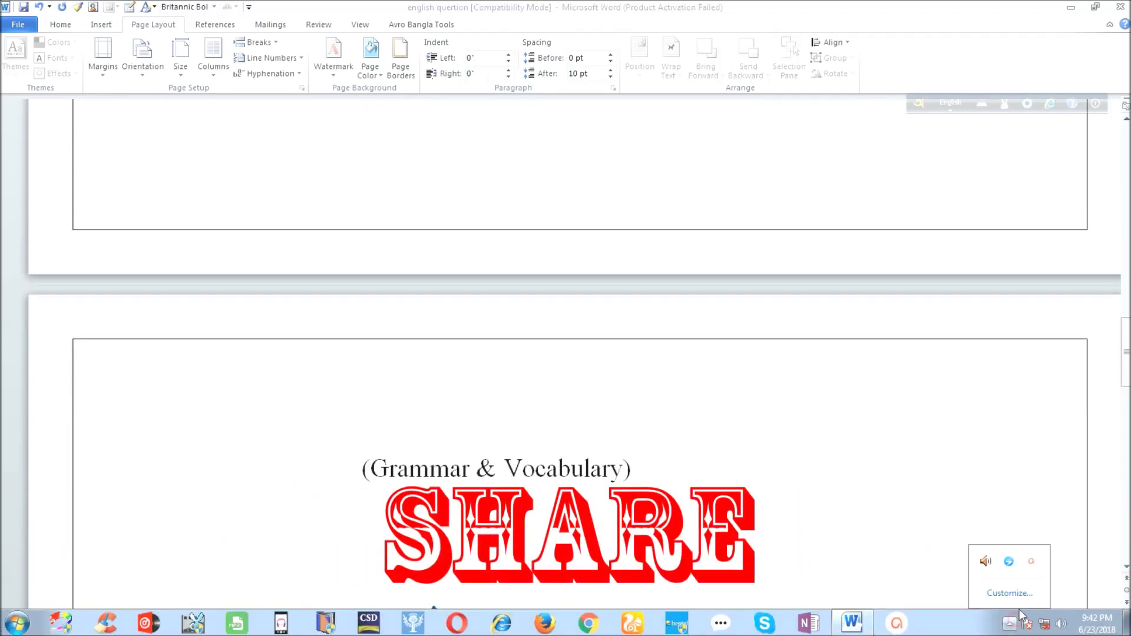
click(1038, 561)
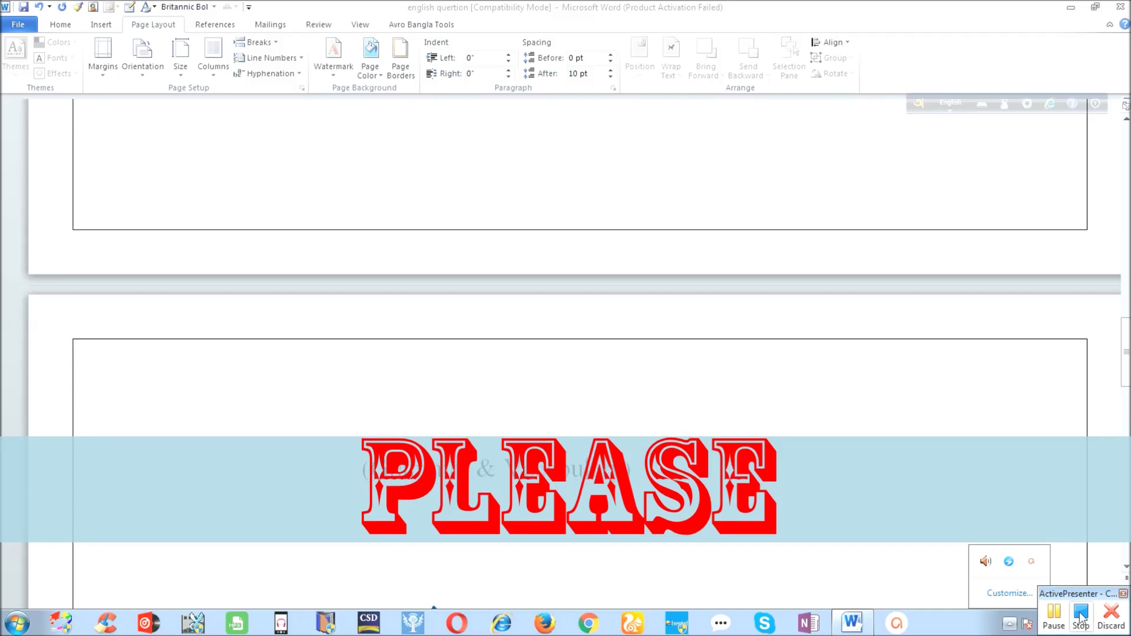